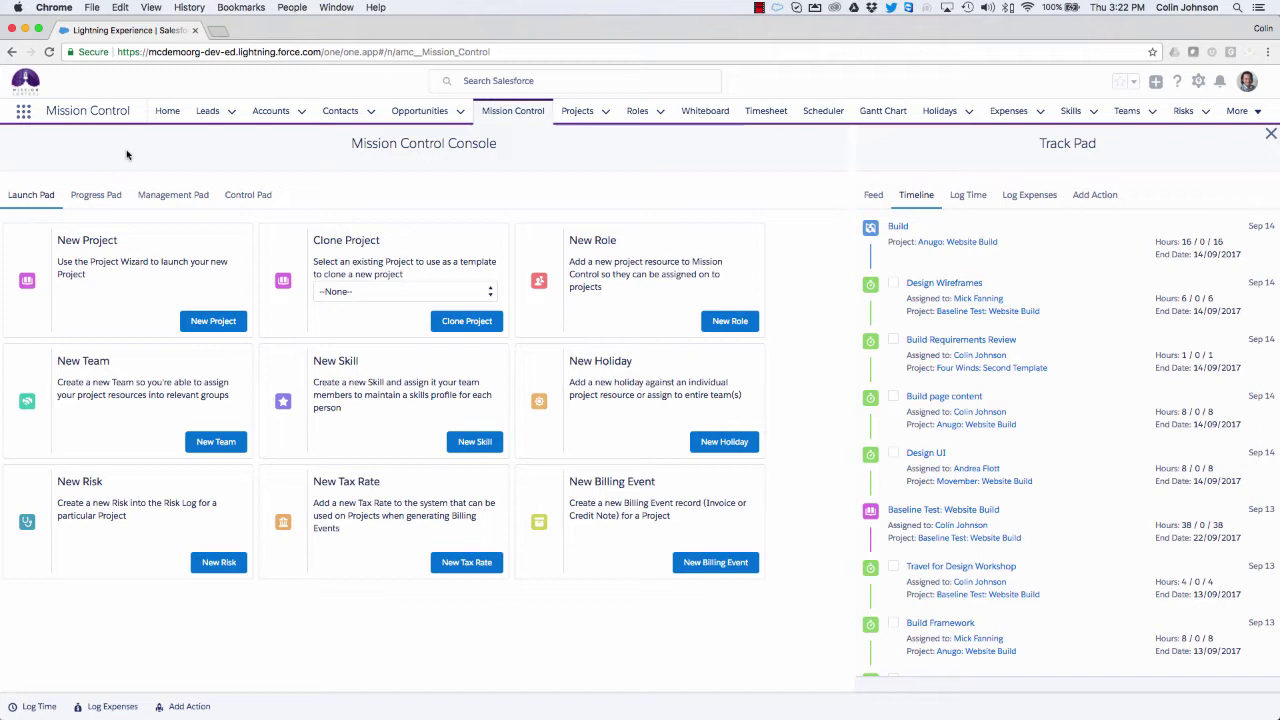
# Step: Open the Aprika: Website Build project from Project Overview and display its Gantt chart
pyautogui.click(171, 200)
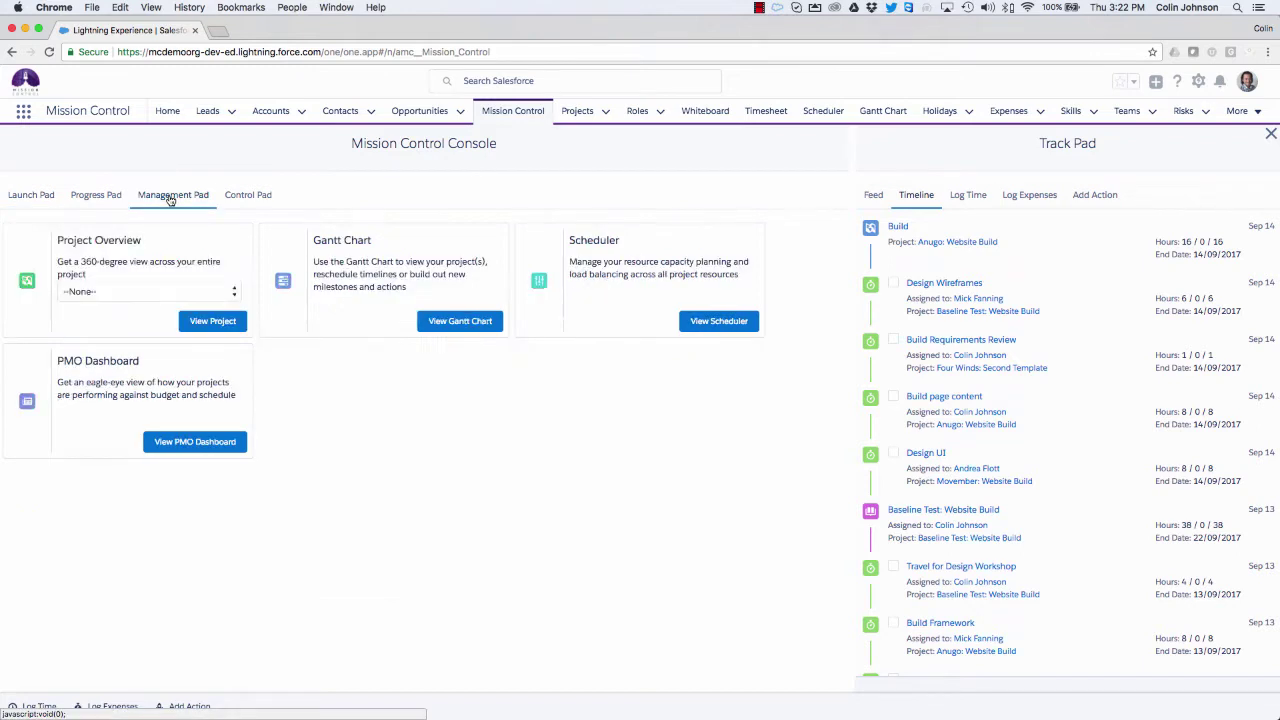
pyautogui.click(86, 291)
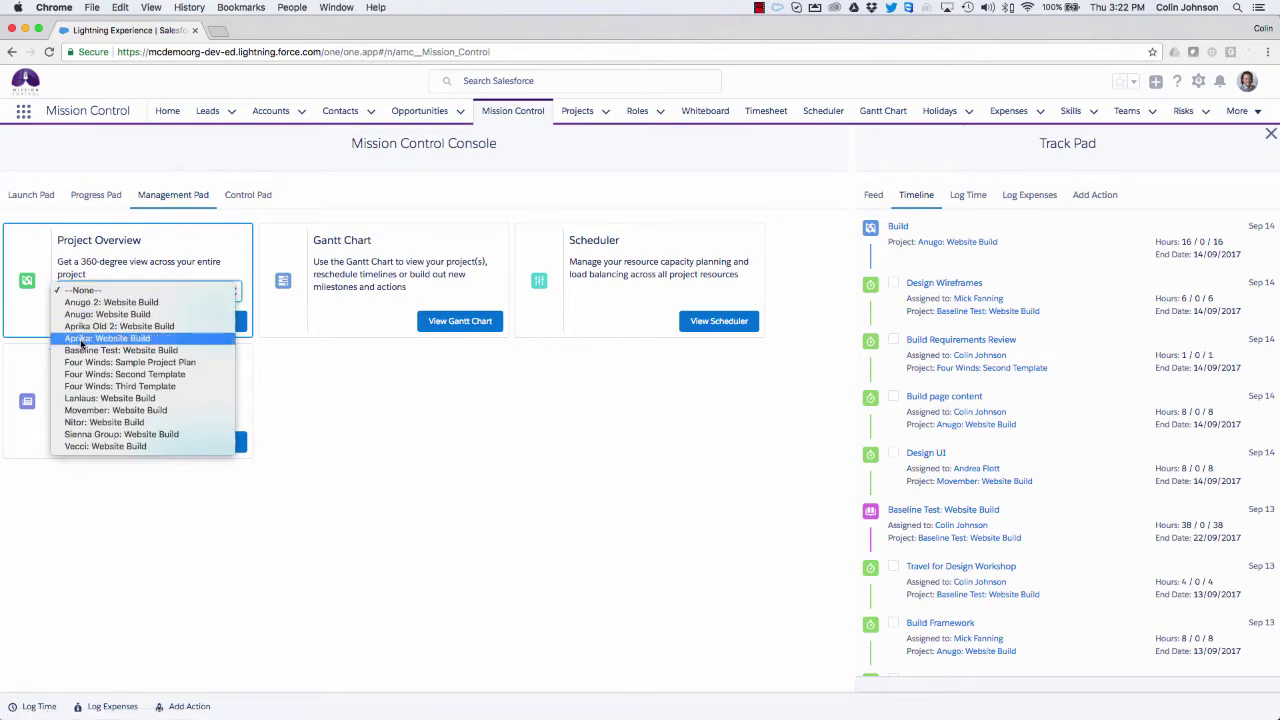
pyautogui.click(84, 340)
pyautogui.click(211, 321)
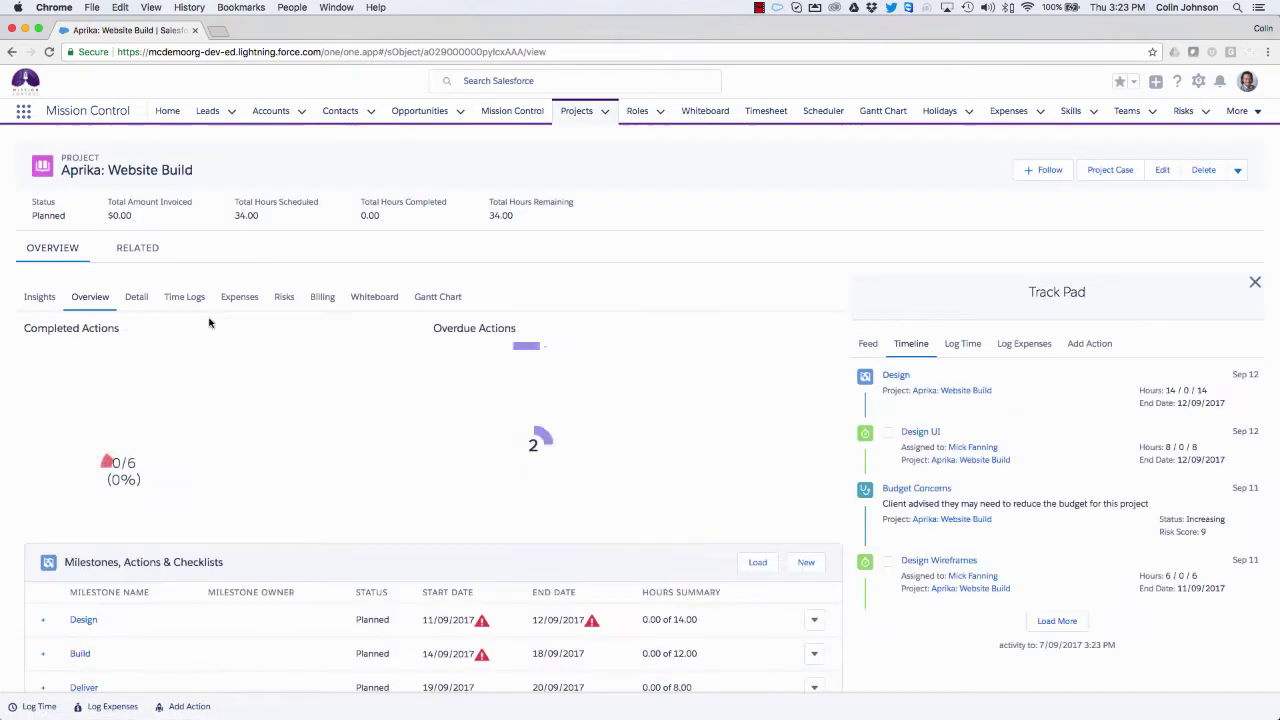
pyautogui.click(442, 298)
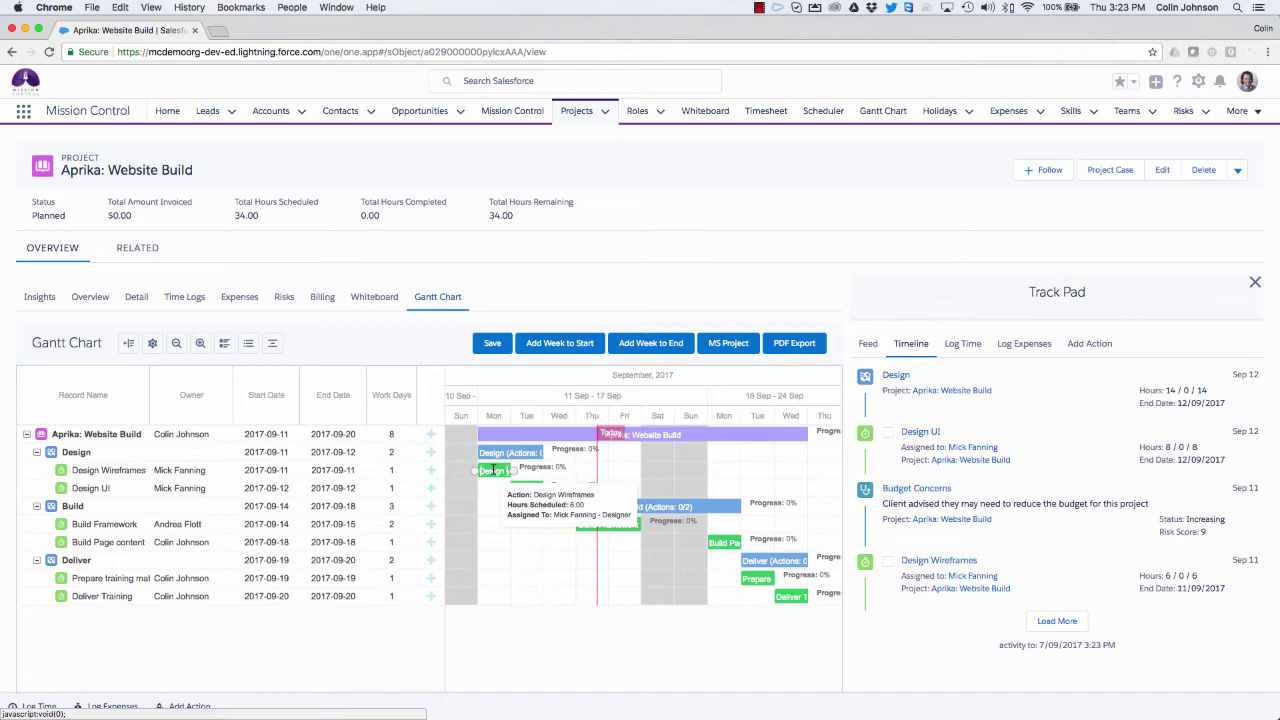
# Step: Return the Design bars to 11 Sep and stretch Design UI to end Wednesday 13 Sep
pyautogui.moveTo(493, 469); pyautogui.dragTo(735, 453)
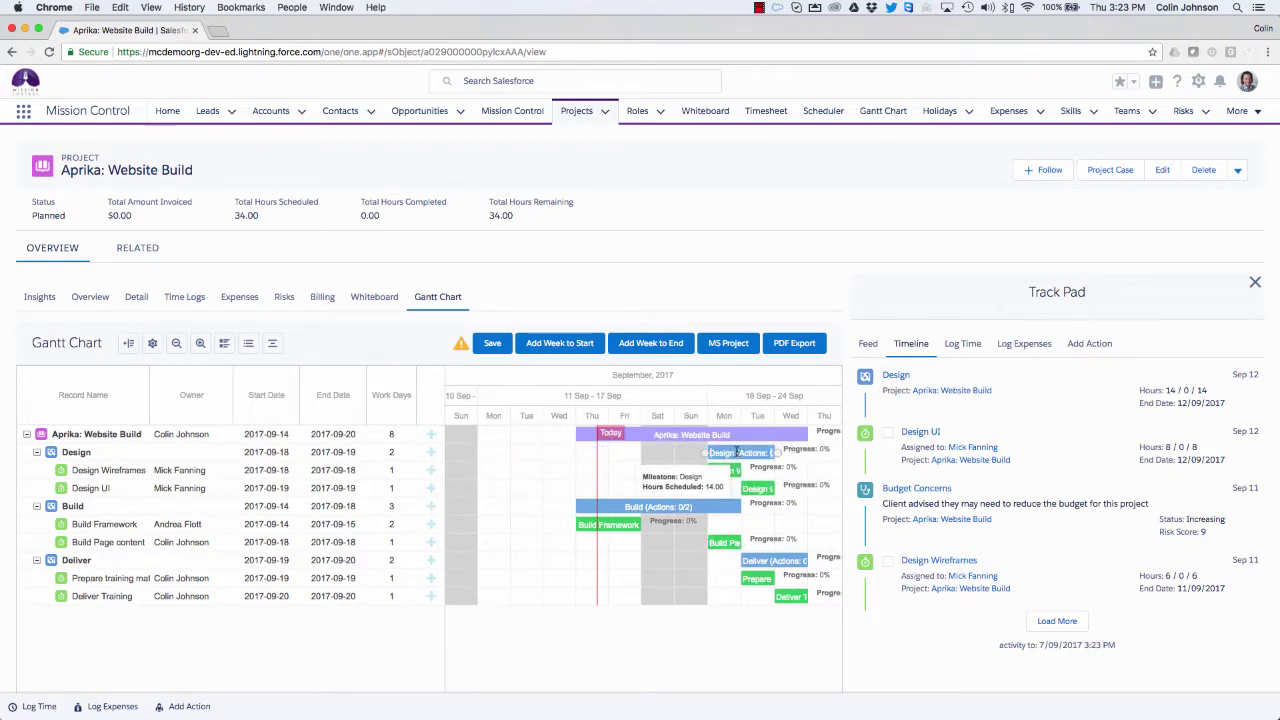
pyautogui.moveTo(734, 456); pyautogui.dragTo(519, 467)
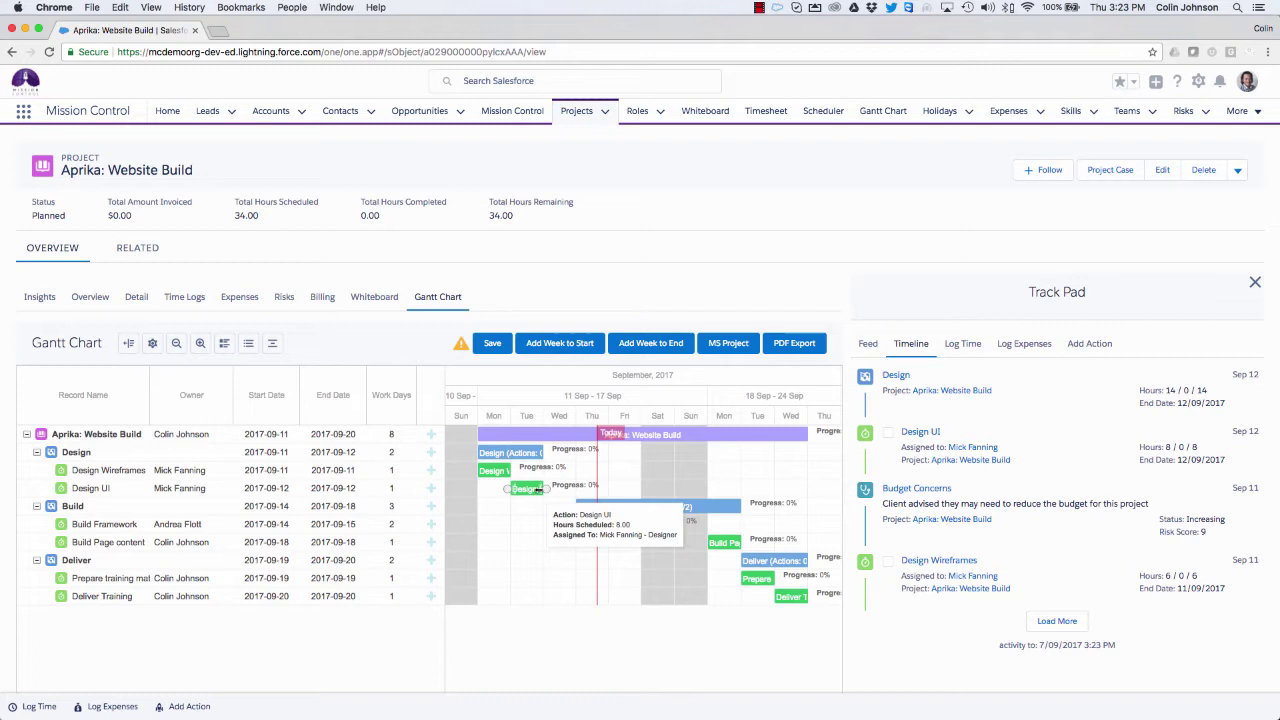
pyautogui.moveTo(538, 489); pyautogui.dragTo(575, 491)
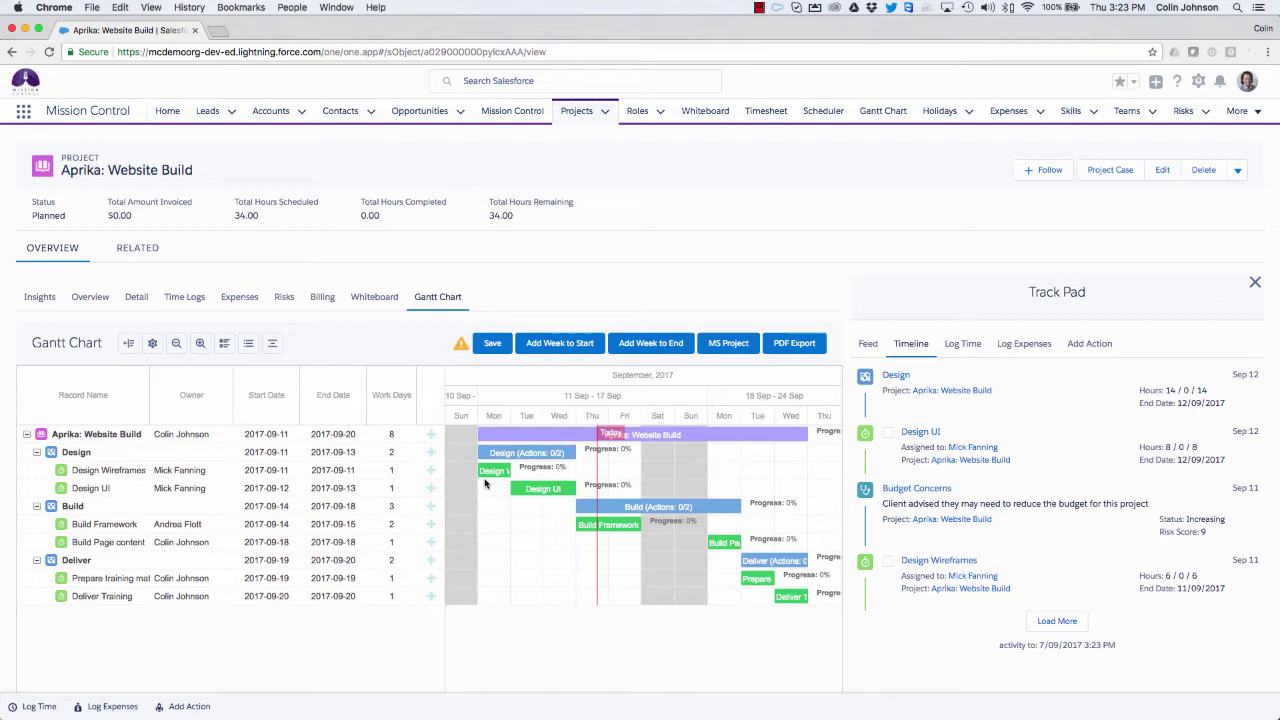
# Step: Link Design Wireframes, Design UI, Build Framework and Build Page content with dependencies
pyautogui.moveTo(514, 479)
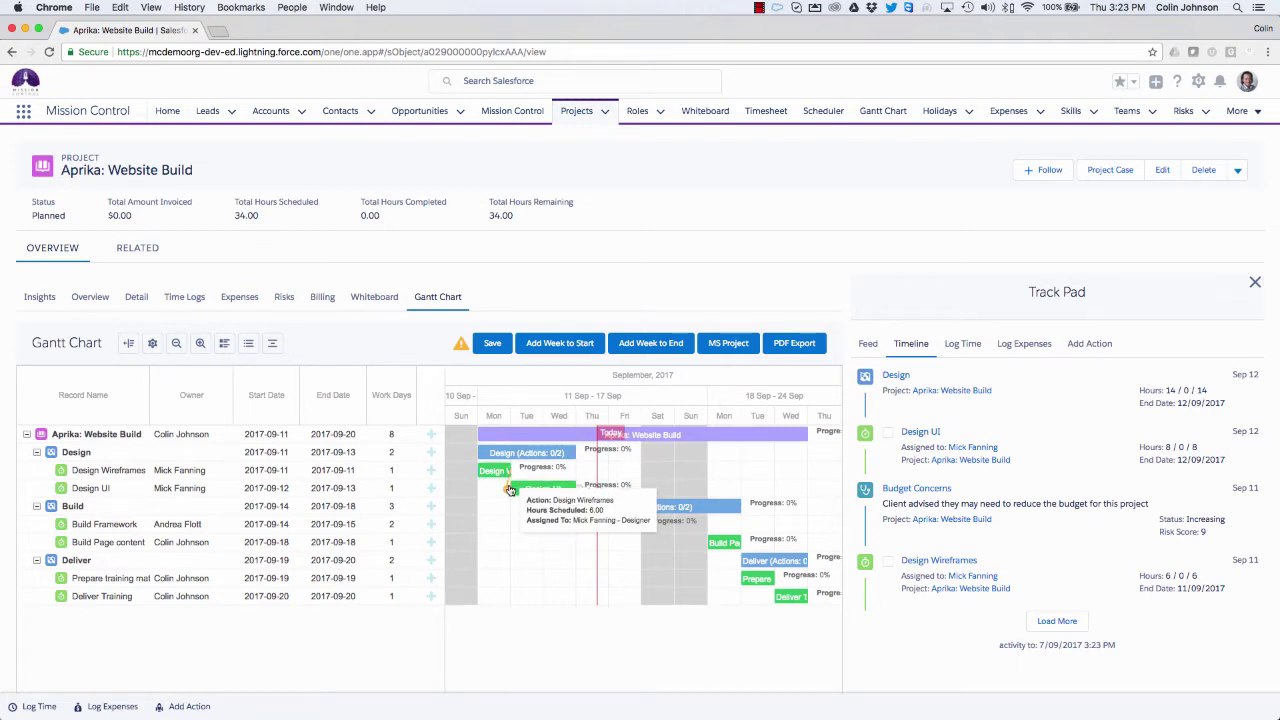
pyautogui.moveTo(509, 491); pyautogui.dragTo(500, 471)
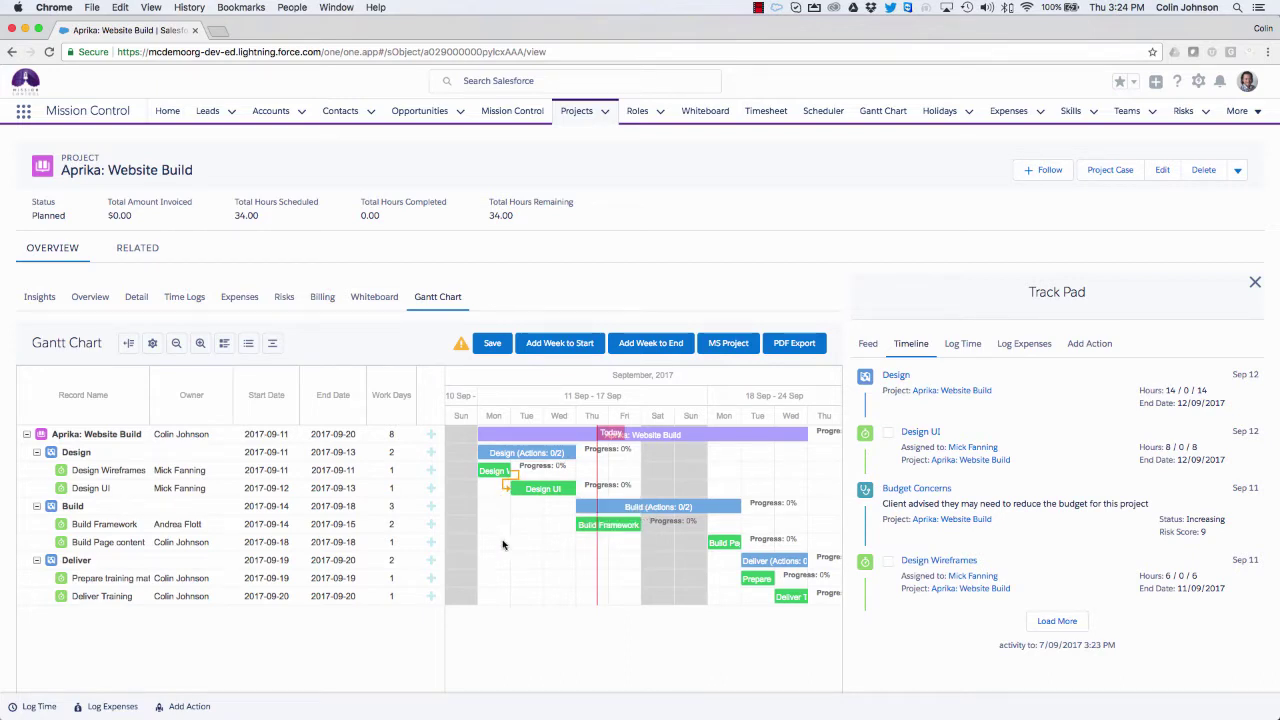
pyautogui.moveTo(577, 521)
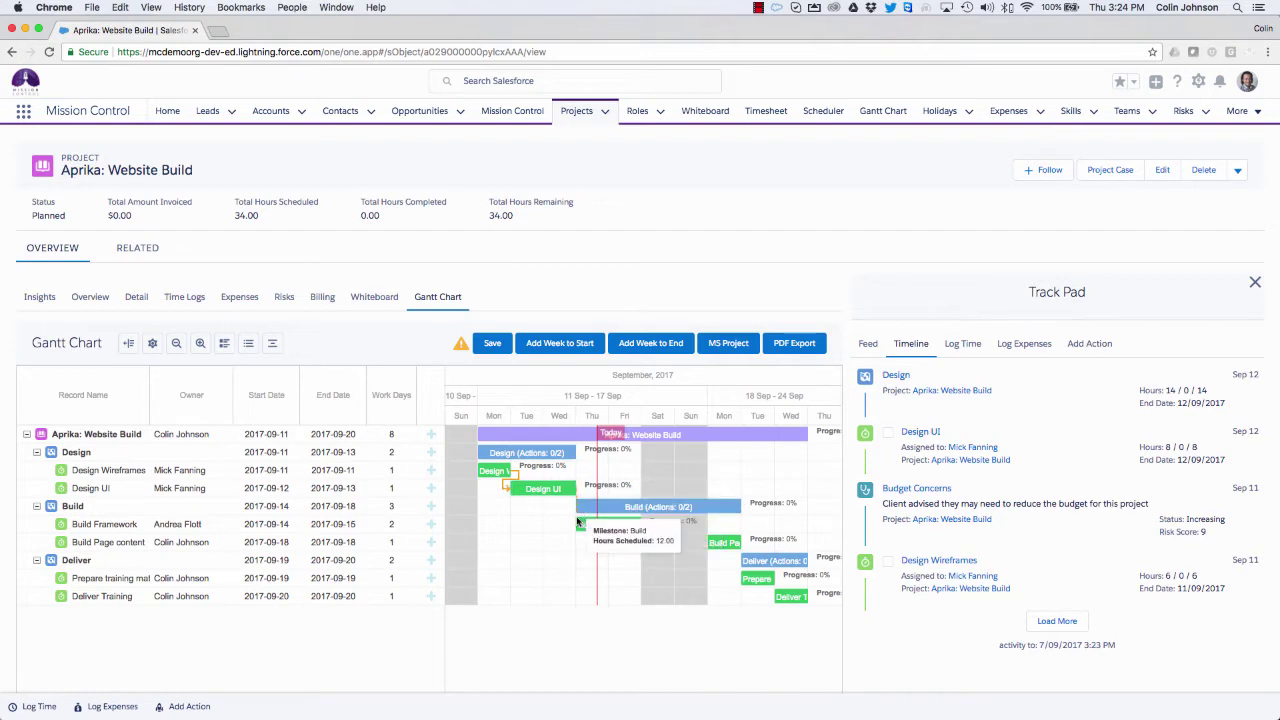
pyautogui.moveTo(577, 521); pyautogui.dragTo(573, 489)
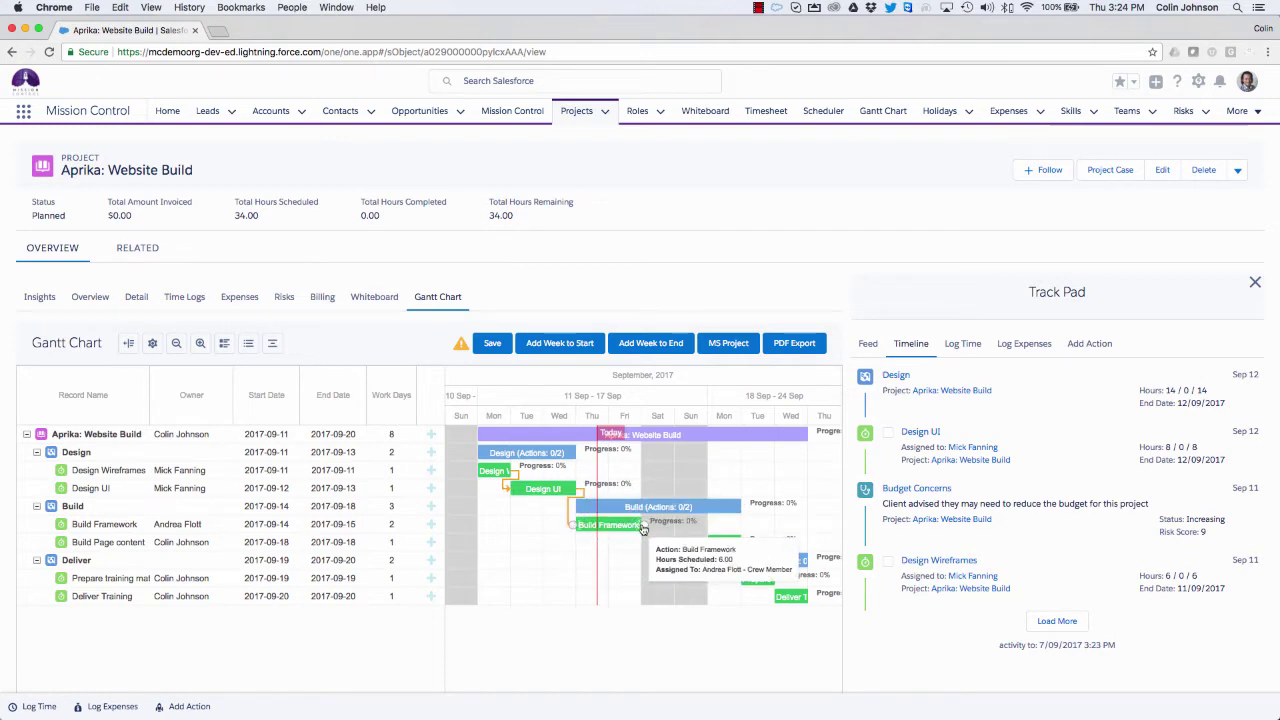
pyautogui.moveTo(643, 530); pyautogui.dragTo(774, 604)
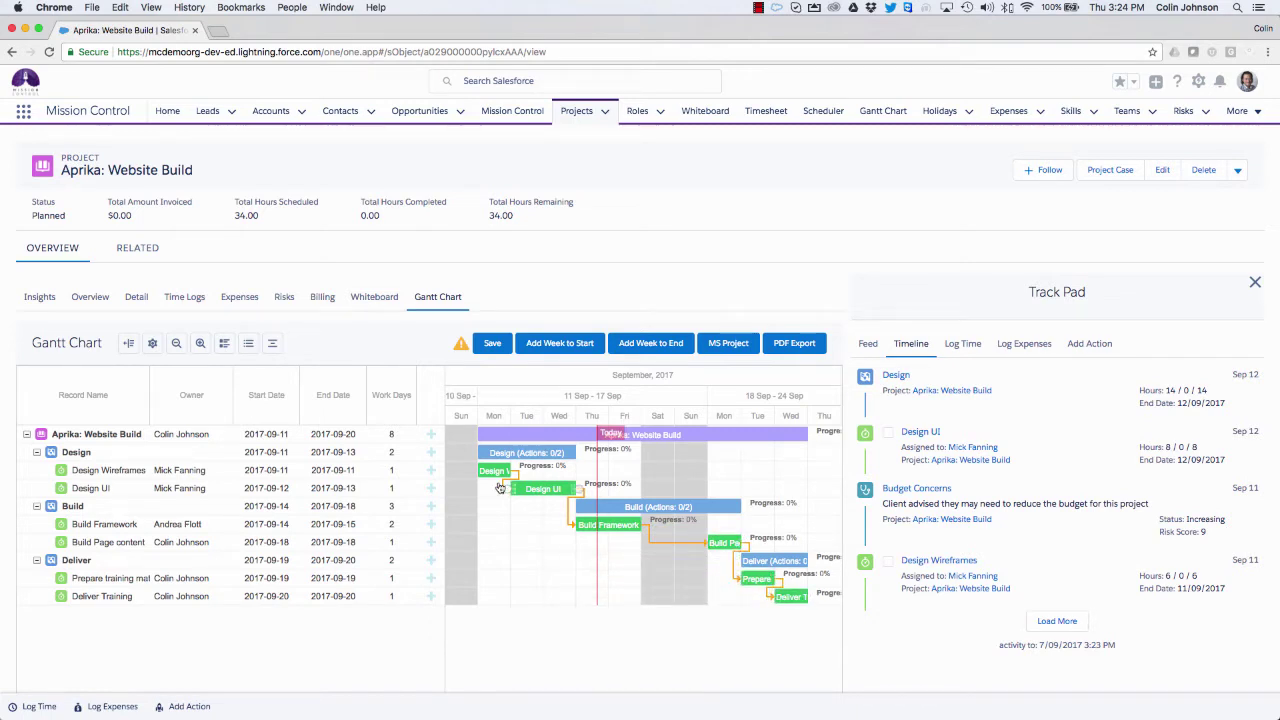
# Step: Test the chain by moving Design Wireframes a day later, then back to 11 Sep
pyautogui.moveTo(488, 474)
pyautogui.moveTo(488, 474); pyautogui.dragTo(521, 472)
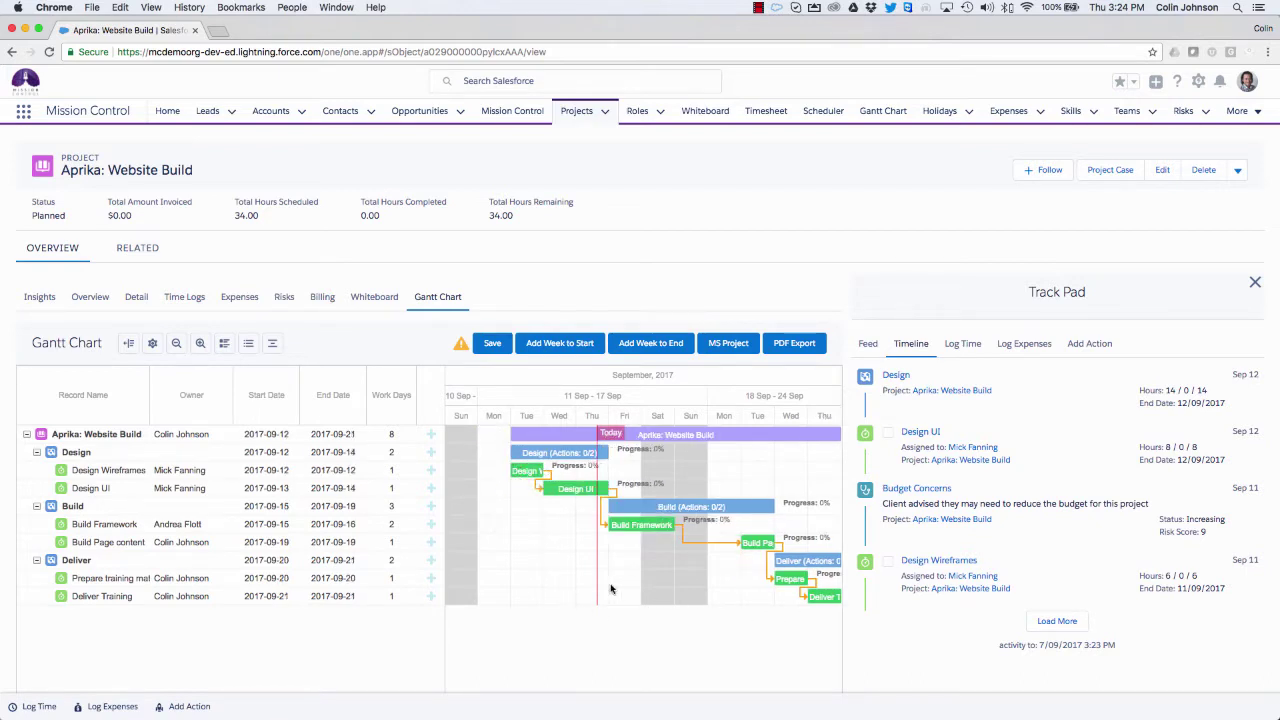
pyautogui.moveTo(526, 470)
pyautogui.moveTo(526, 470); pyautogui.dragTo(493, 470)
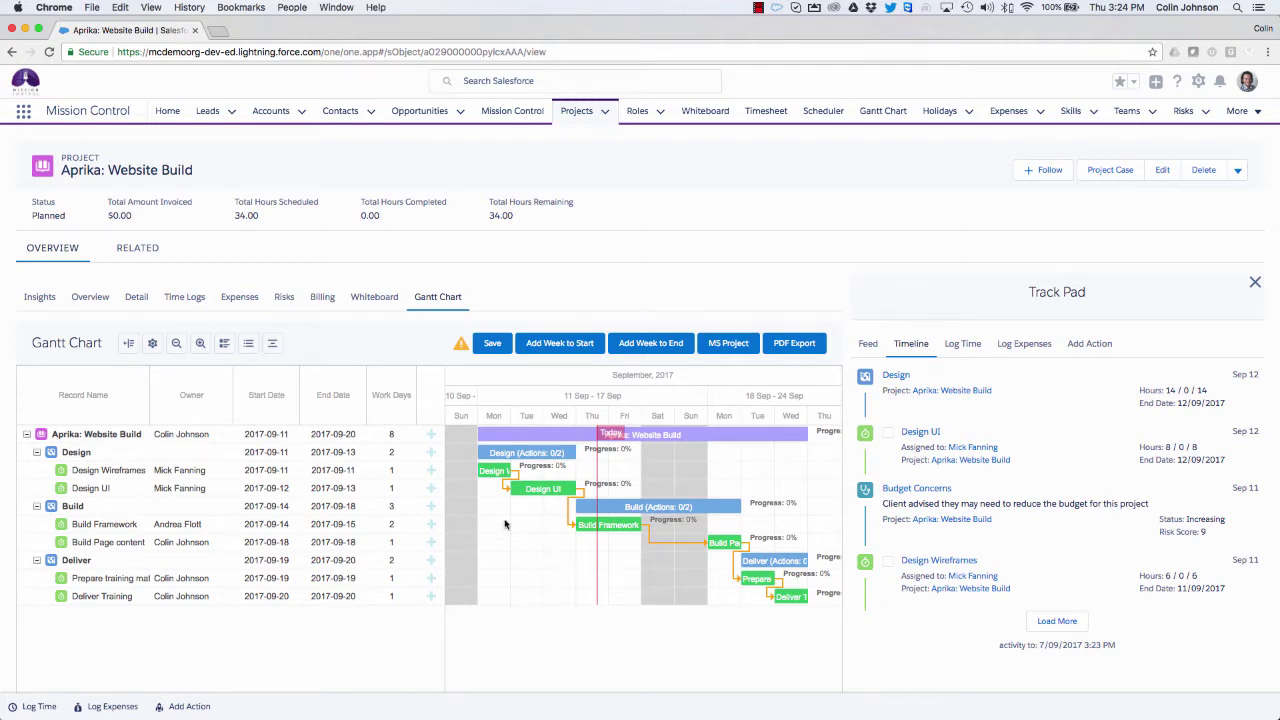
pyautogui.moveTo(497, 474)
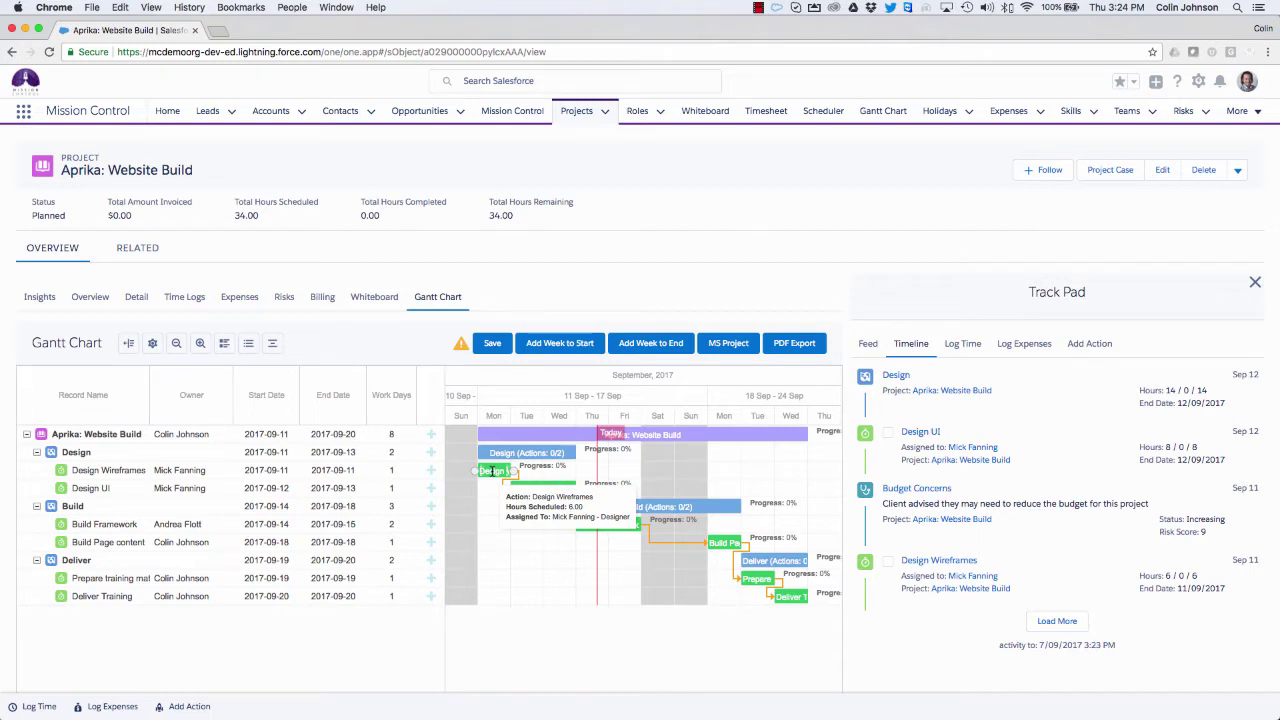
# Step: Set Design Wireframes' priority to High, keep its current owner, and save it
pyautogui.doubleClick(492, 471)
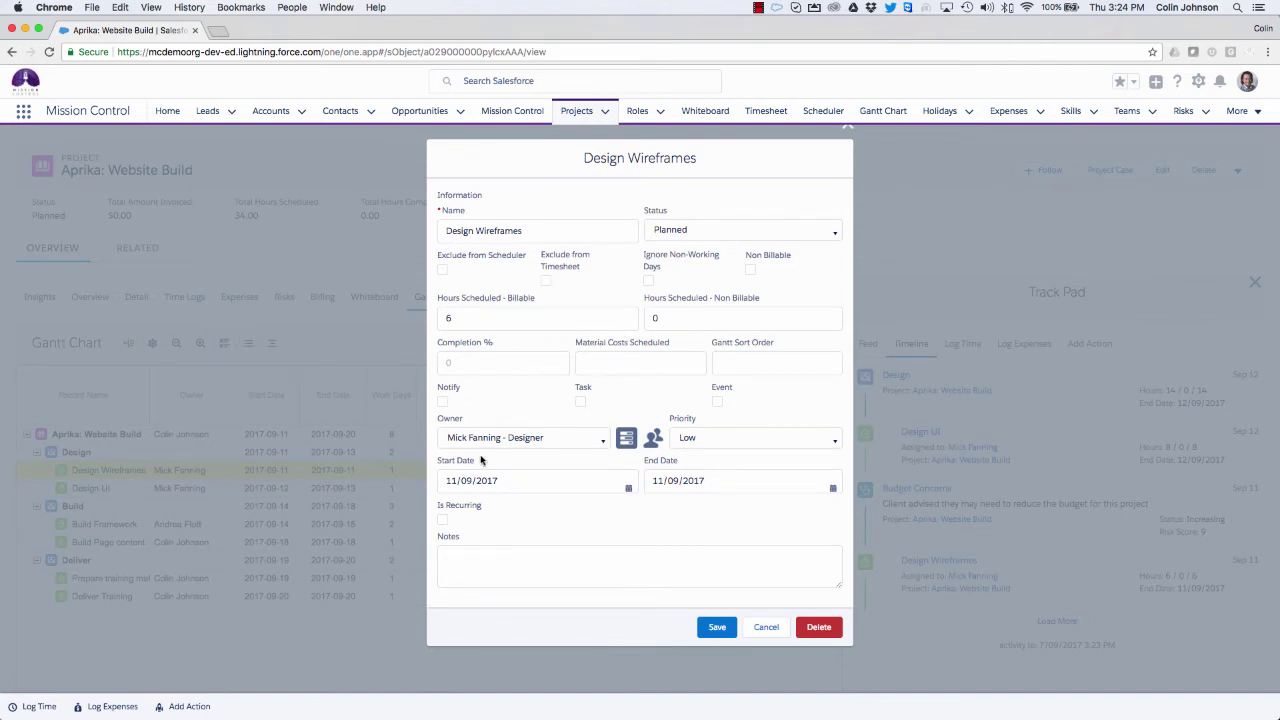
pyautogui.click(485, 440)
pyautogui.click(622, 400)
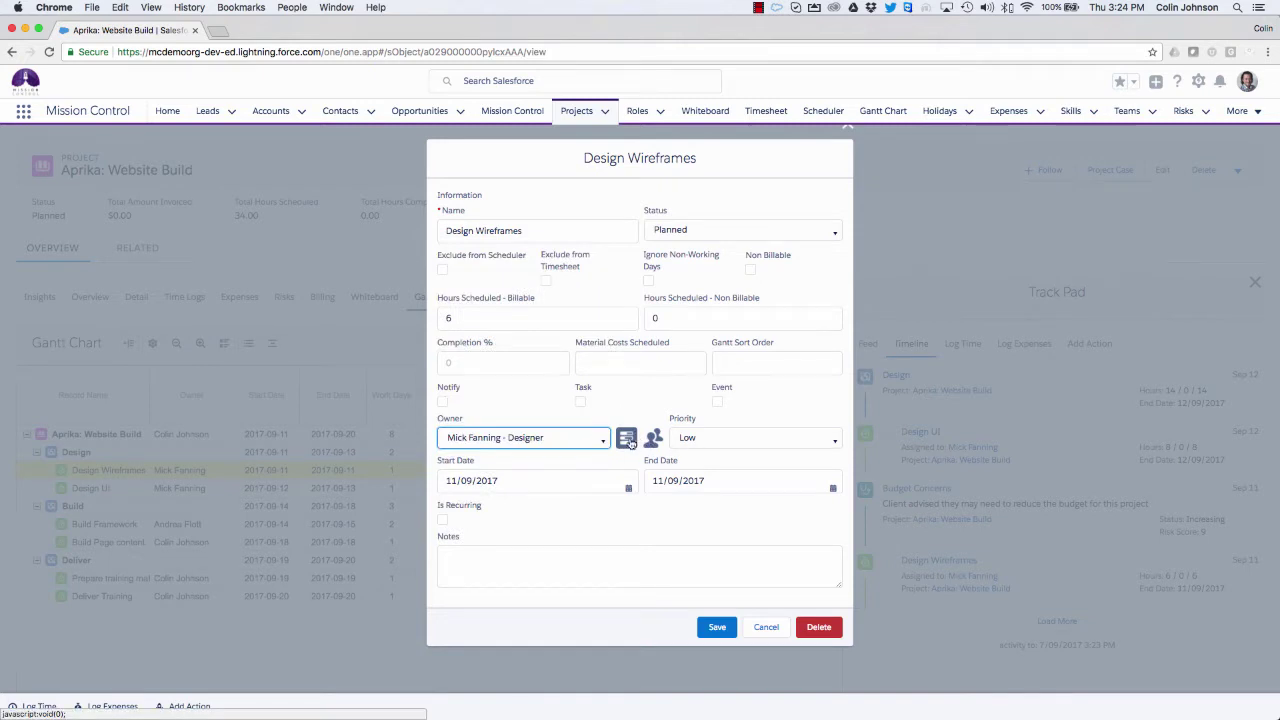
pyautogui.click(716, 440)
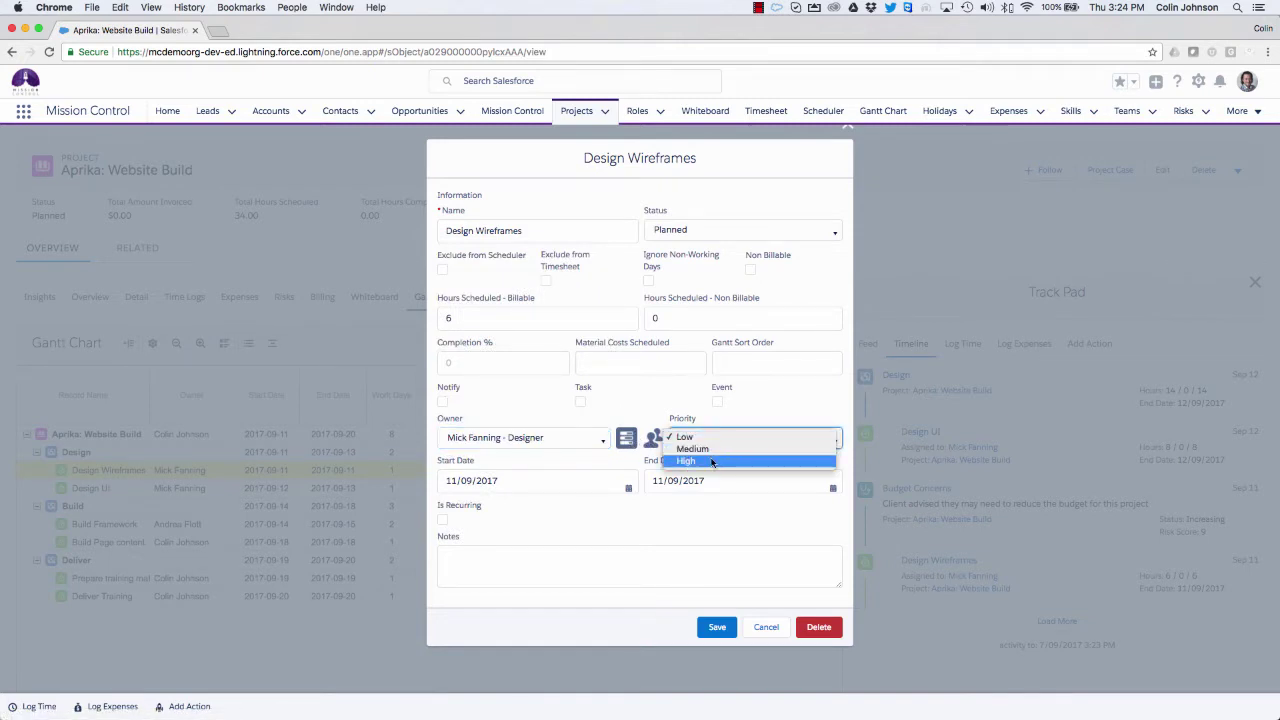
pyautogui.press('Escape')
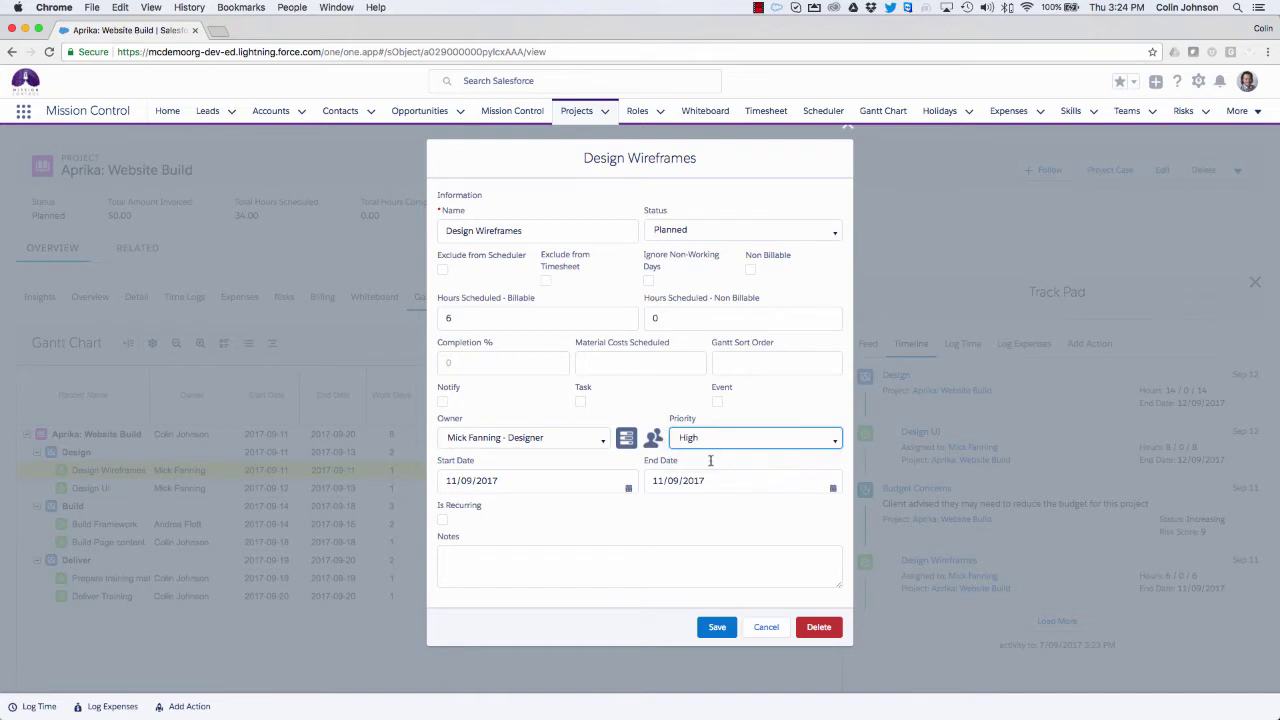
pyautogui.click(716, 630)
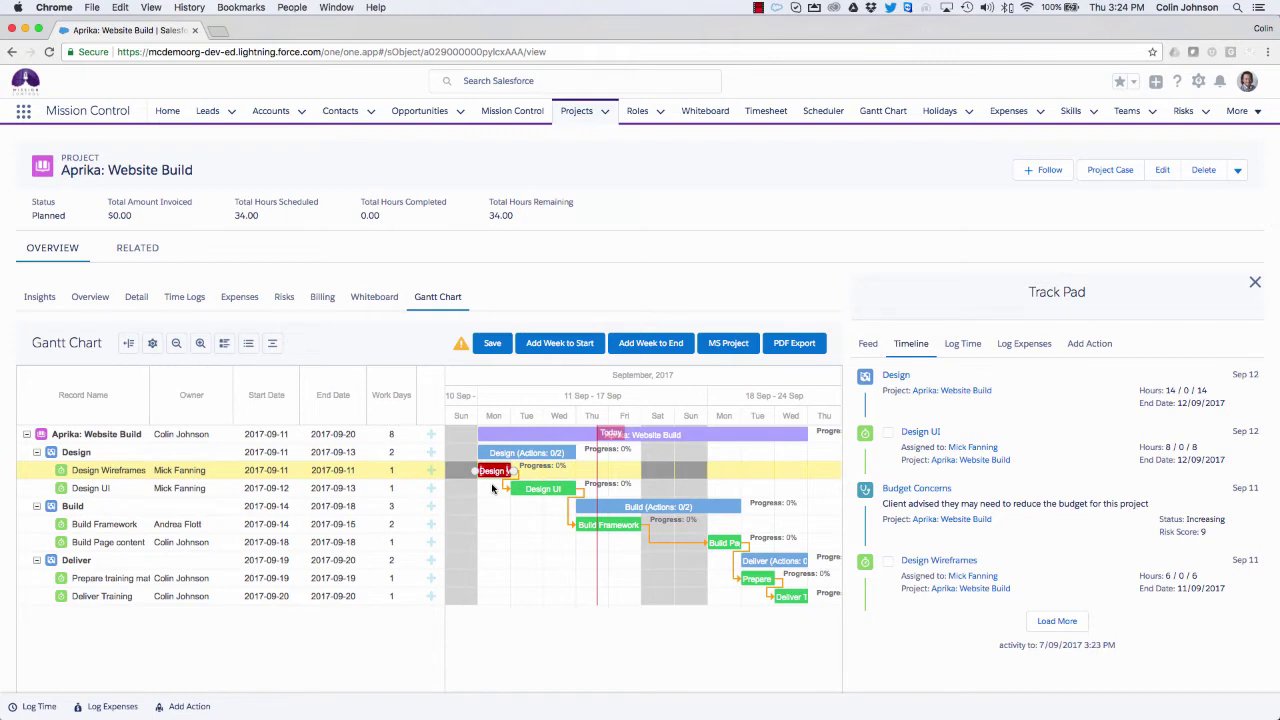
pyautogui.moveTo(517, 452)
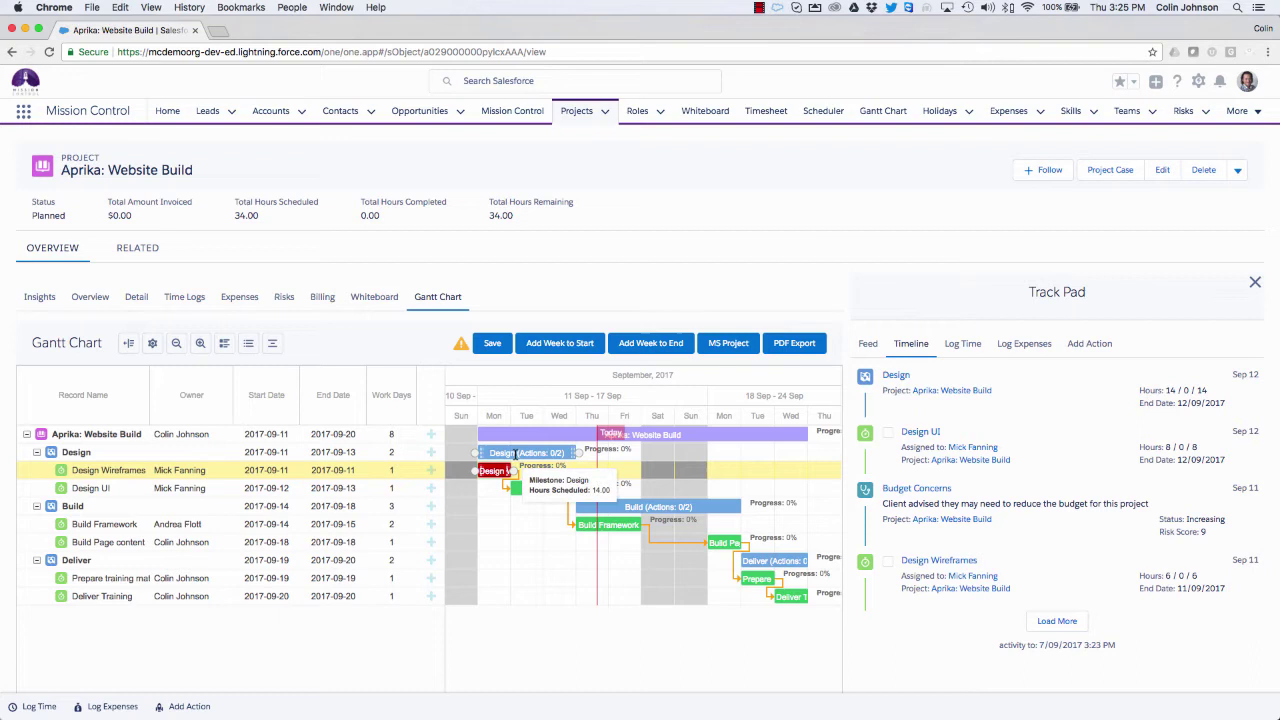
# Step: Give the Design milestone a 300 budget, a 15 September 2017 deadline and the project lead as owner
pyautogui.doubleClick(517, 452)
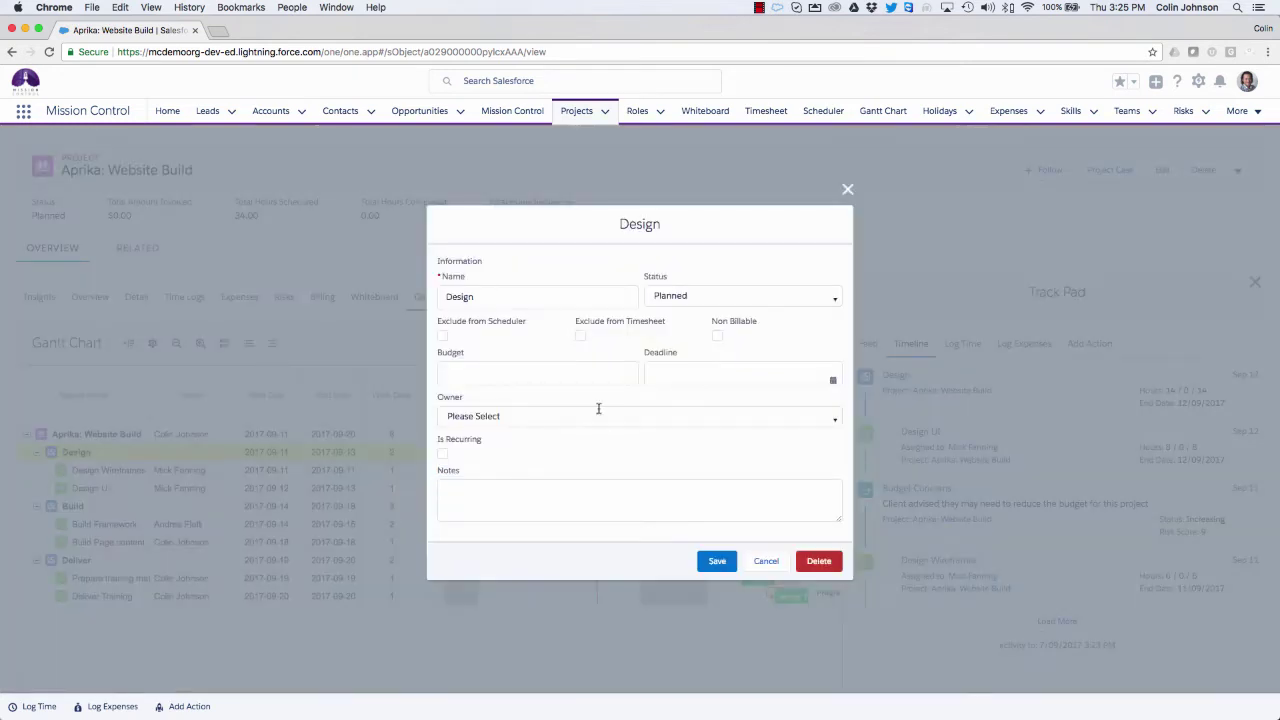
pyautogui.click(461, 378)
pyautogui.write('3000')
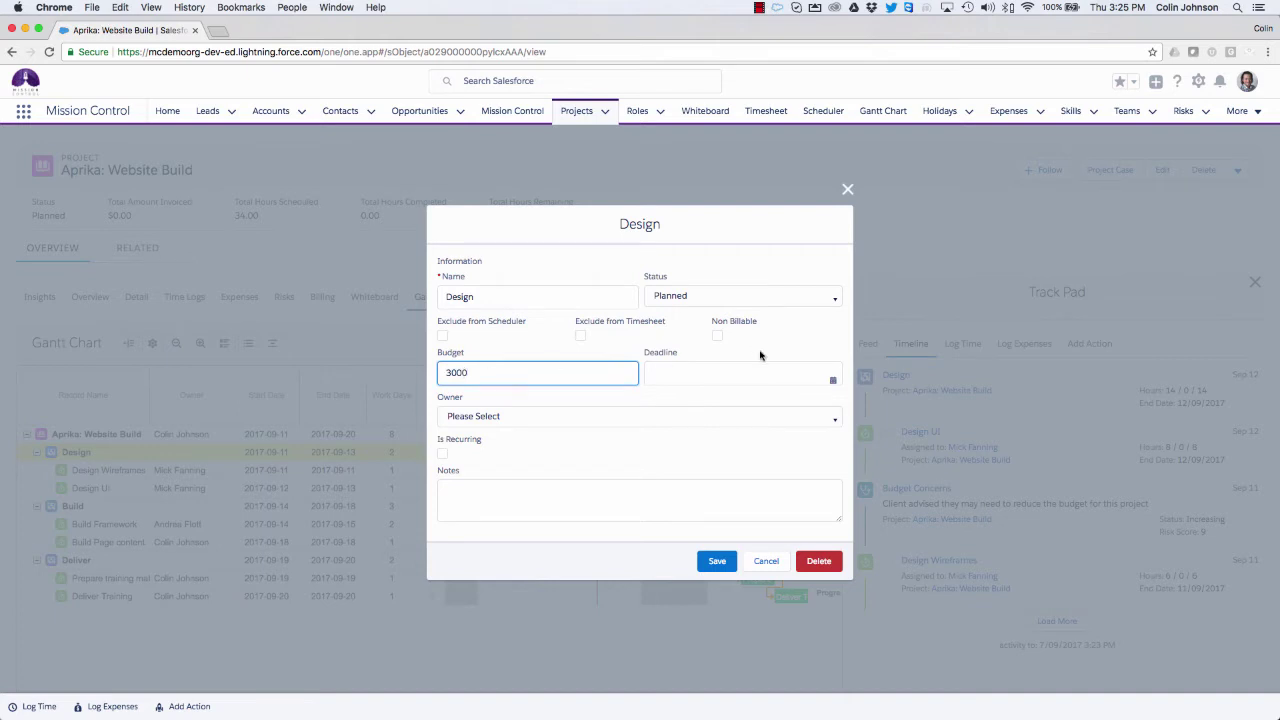
pyautogui.click(730, 371)
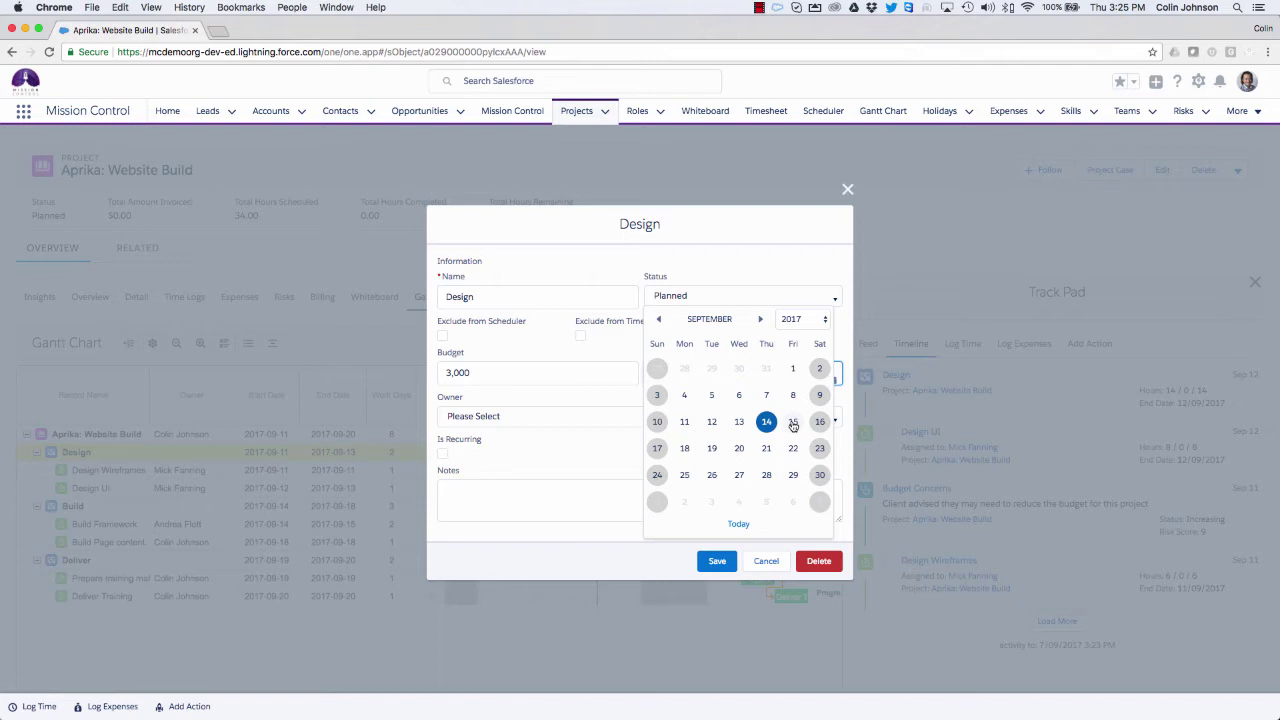
pyautogui.click(793, 423)
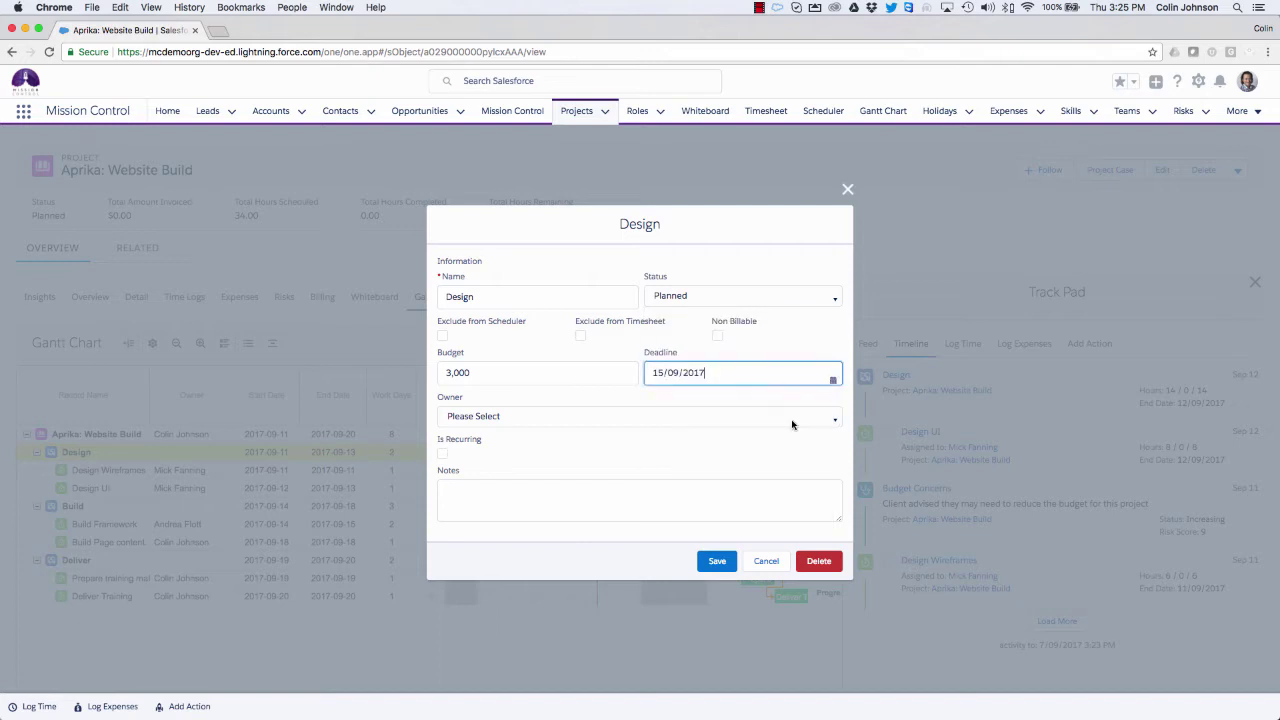
pyautogui.click(572, 421)
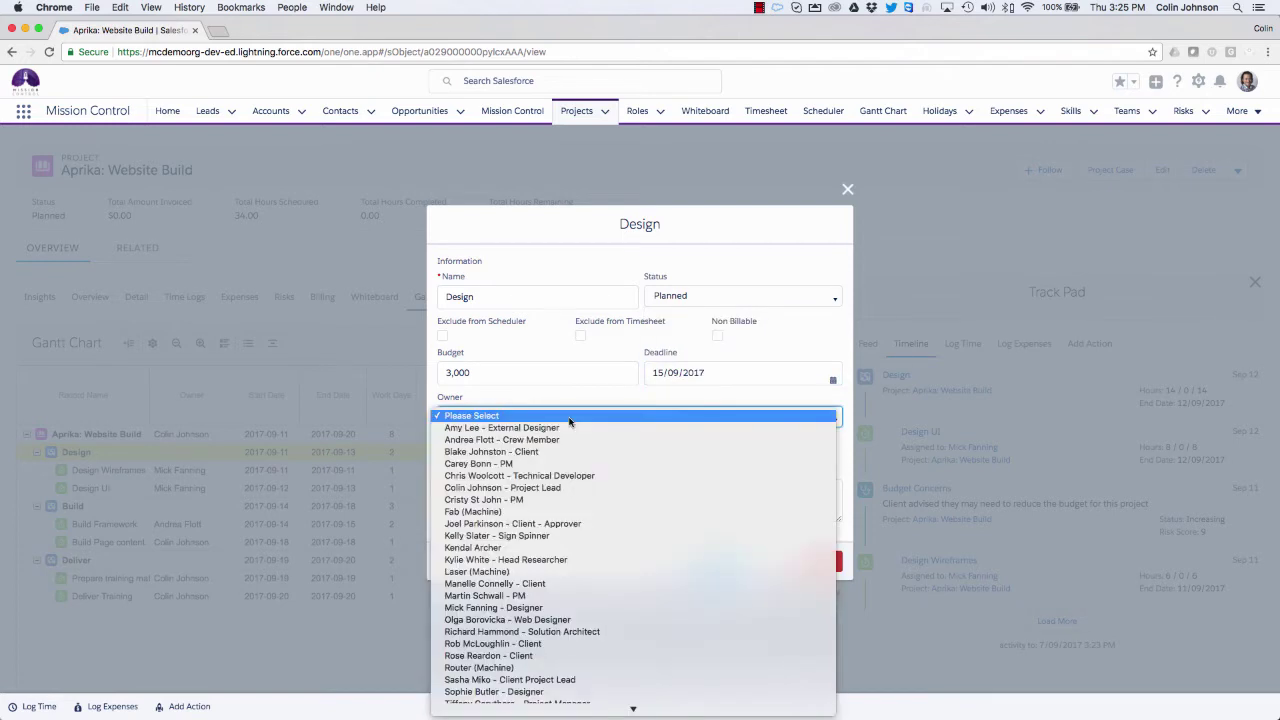
pyautogui.click(509, 488)
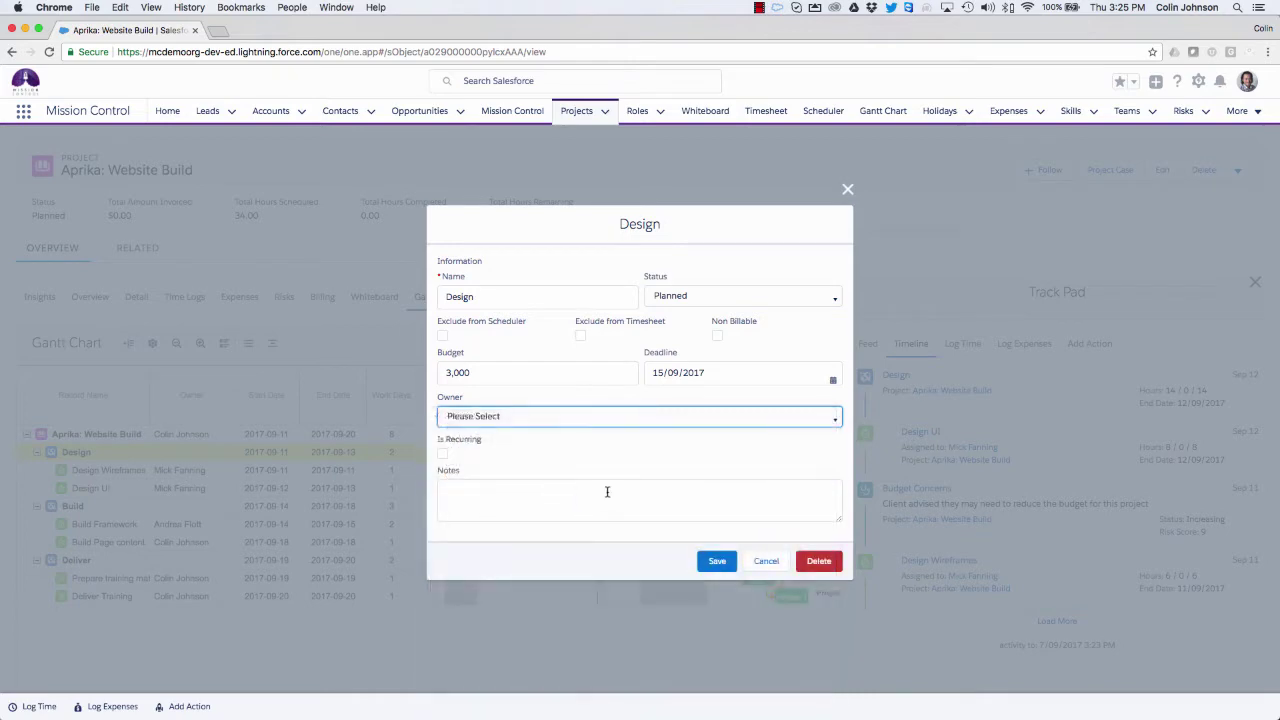
pyautogui.click(717, 562)
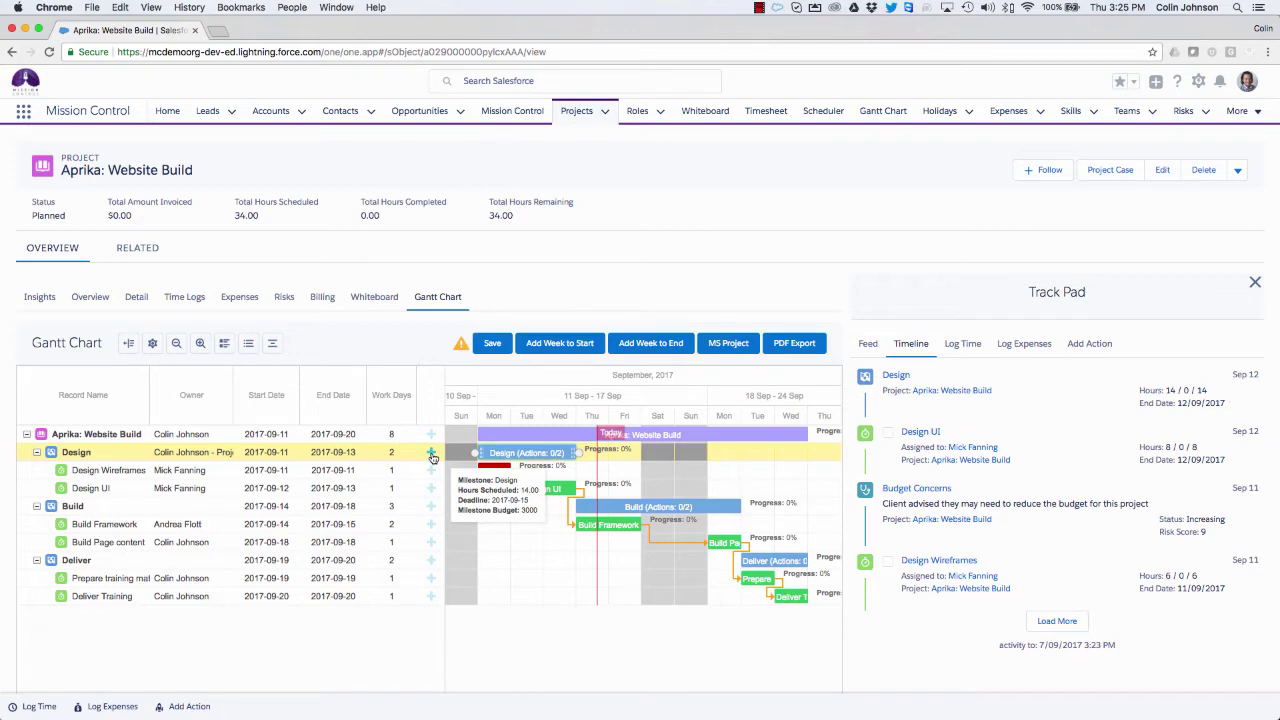
# Step: Add a new action under Design named 'Client Approval' with 2 billable hours
pyautogui.click(431, 453)
pyautogui.moveTo(508, 230); pyautogui.dragTo(429, 233)
pyautogui.write('Client Approval')
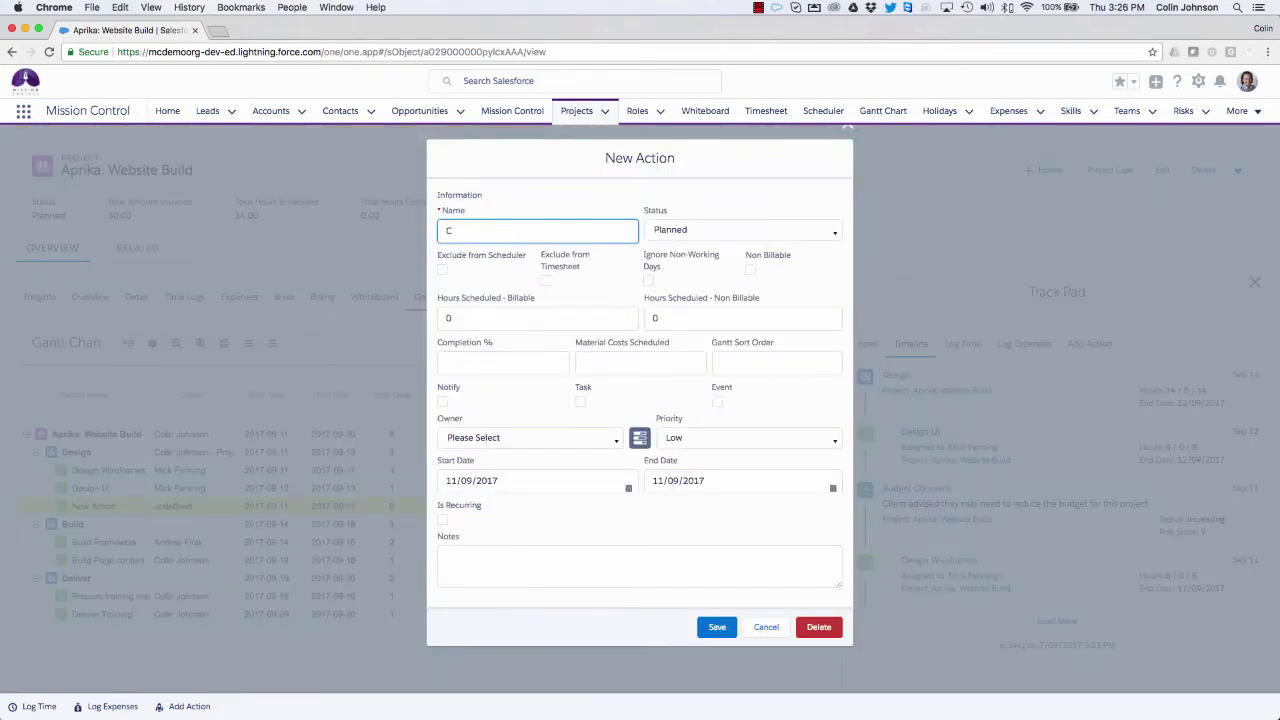
pyautogui.doubleClick(461, 318)
pyautogui.write('2')
# Step: Make the project lead its owner, set start and end to 15 September, and save
pyautogui.click(585, 438)
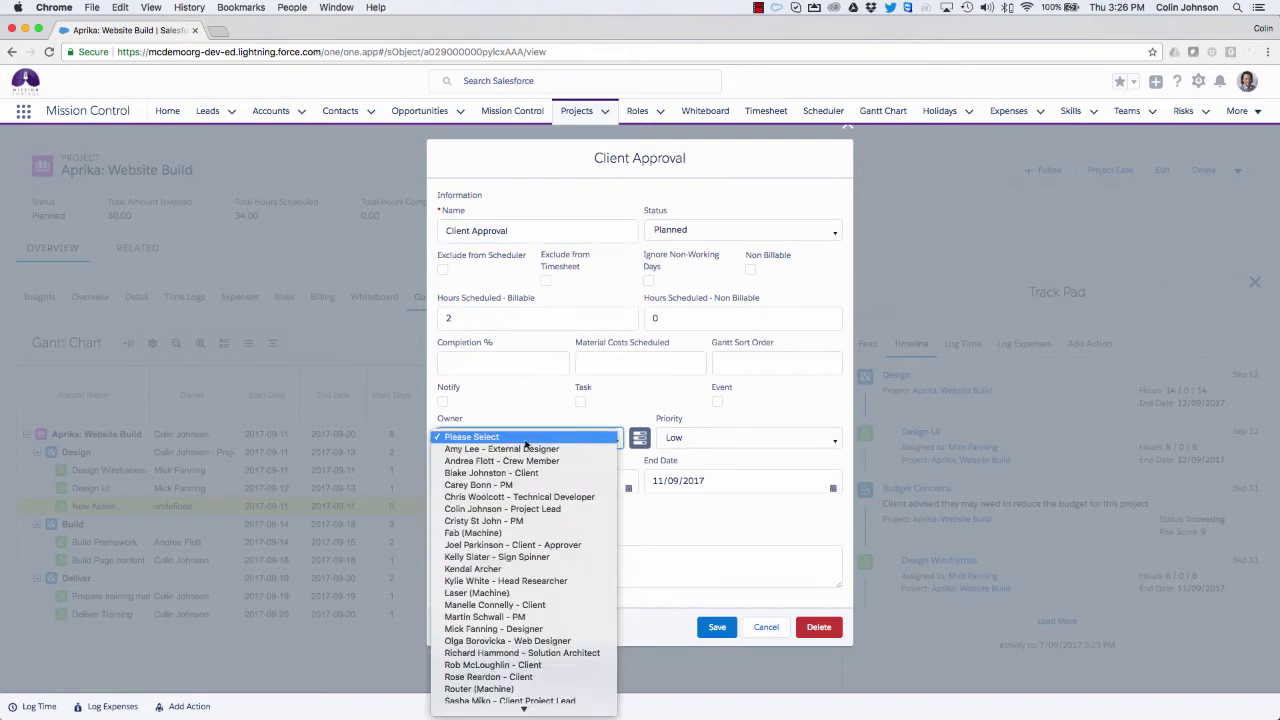
pyautogui.click(615, 496)
pyautogui.click(628, 489)
pyautogui.click(587, 488)
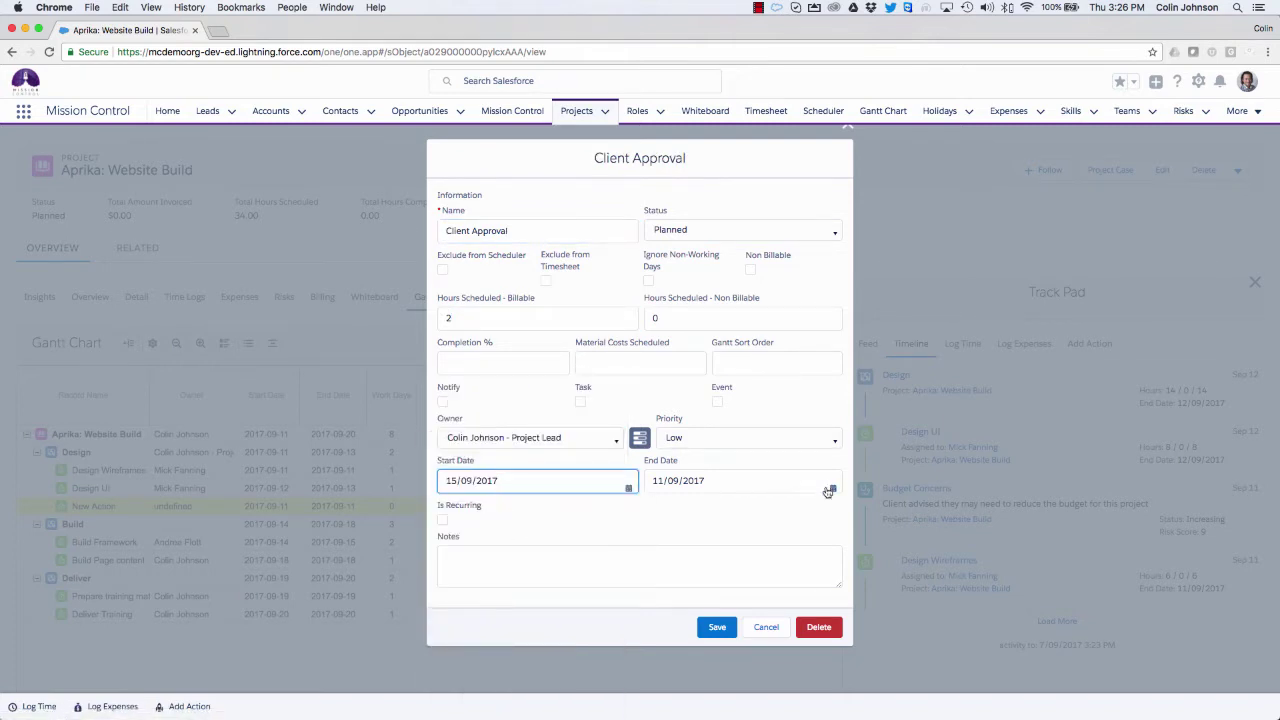
pyautogui.click(831, 488)
pyautogui.click(795, 488)
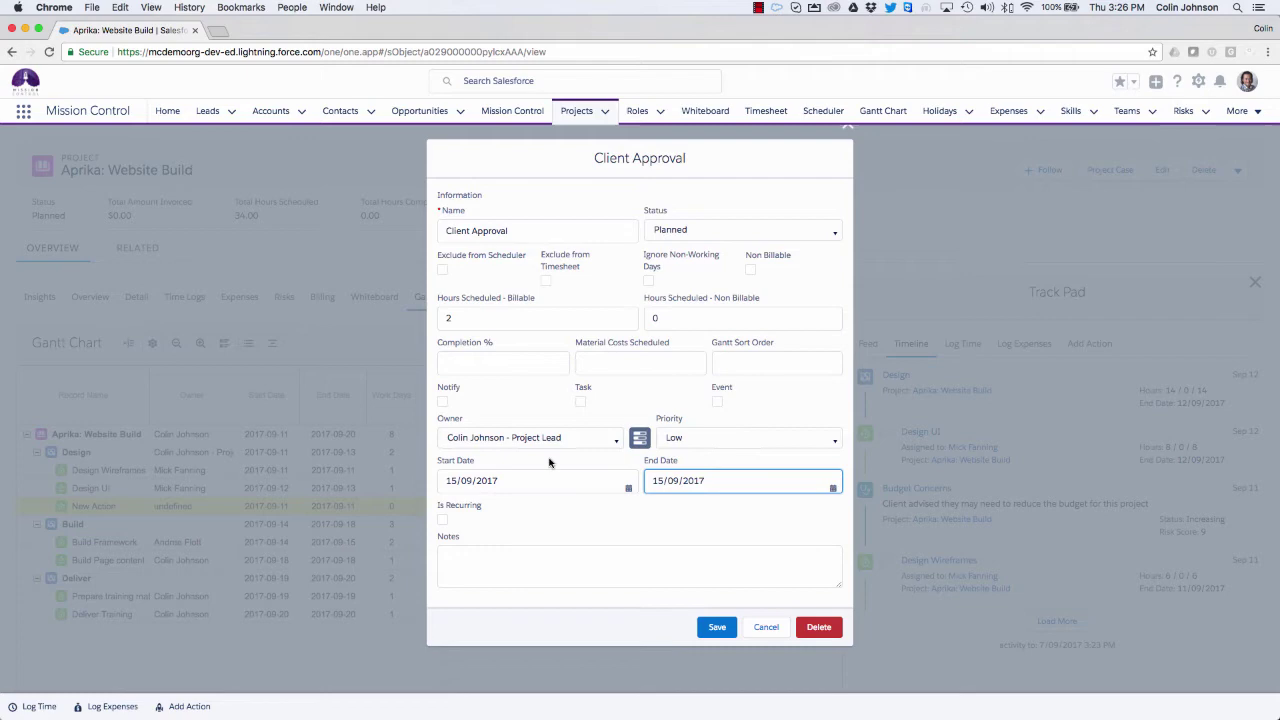
pyautogui.click(713, 627)
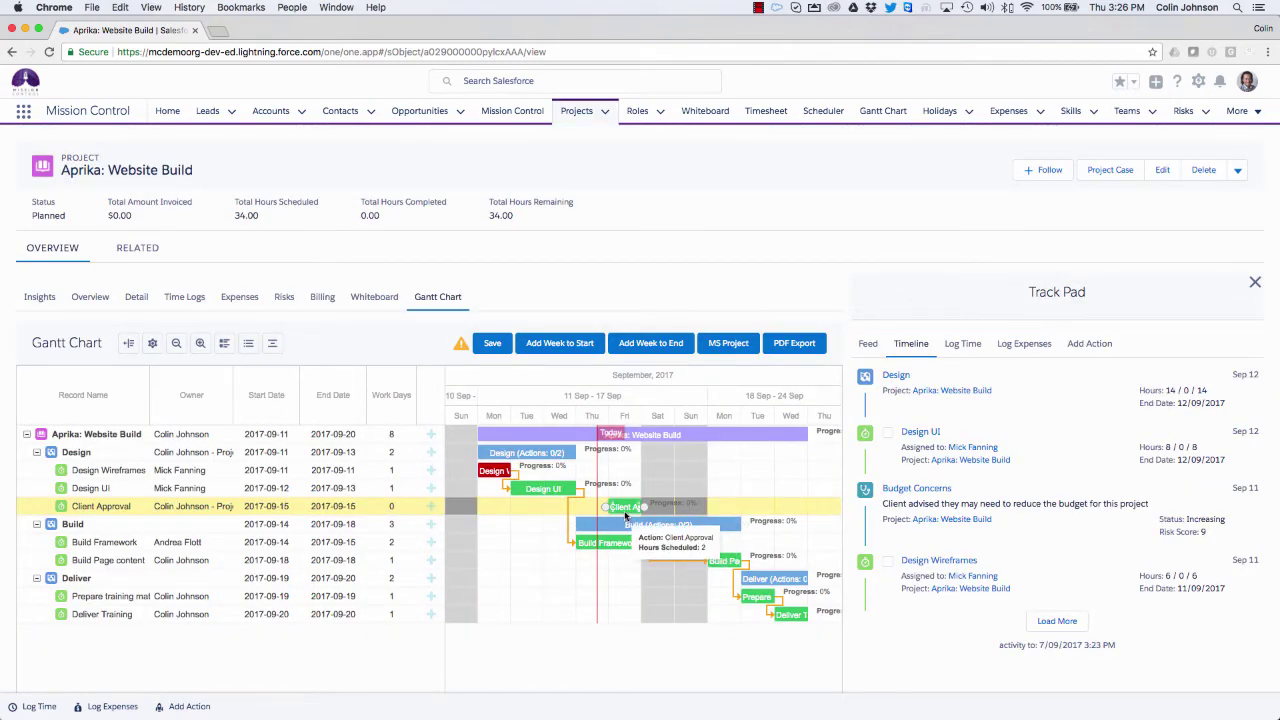
# Step: Save the Gantt chart changes
pyautogui.click(493, 345)
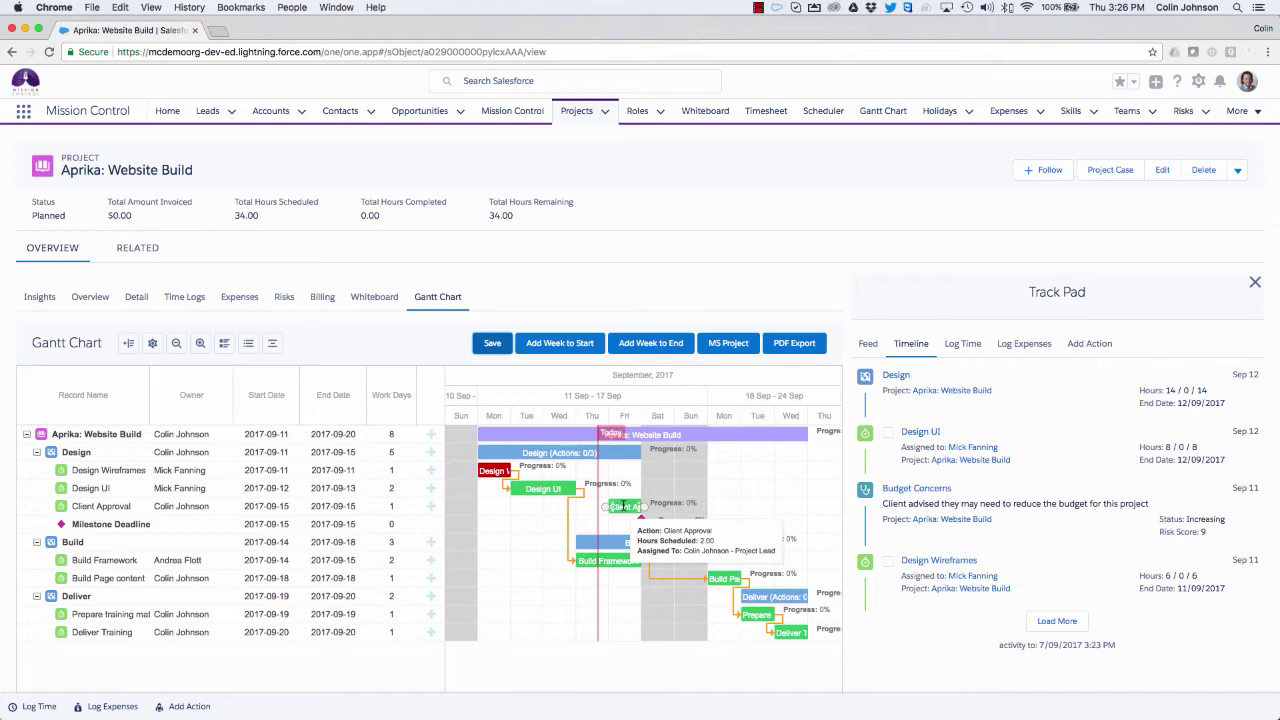
# Step: Shift Client Approval one day later onto Saturday 16 September
pyautogui.moveTo(624, 505); pyautogui.dragTo(654, 506)
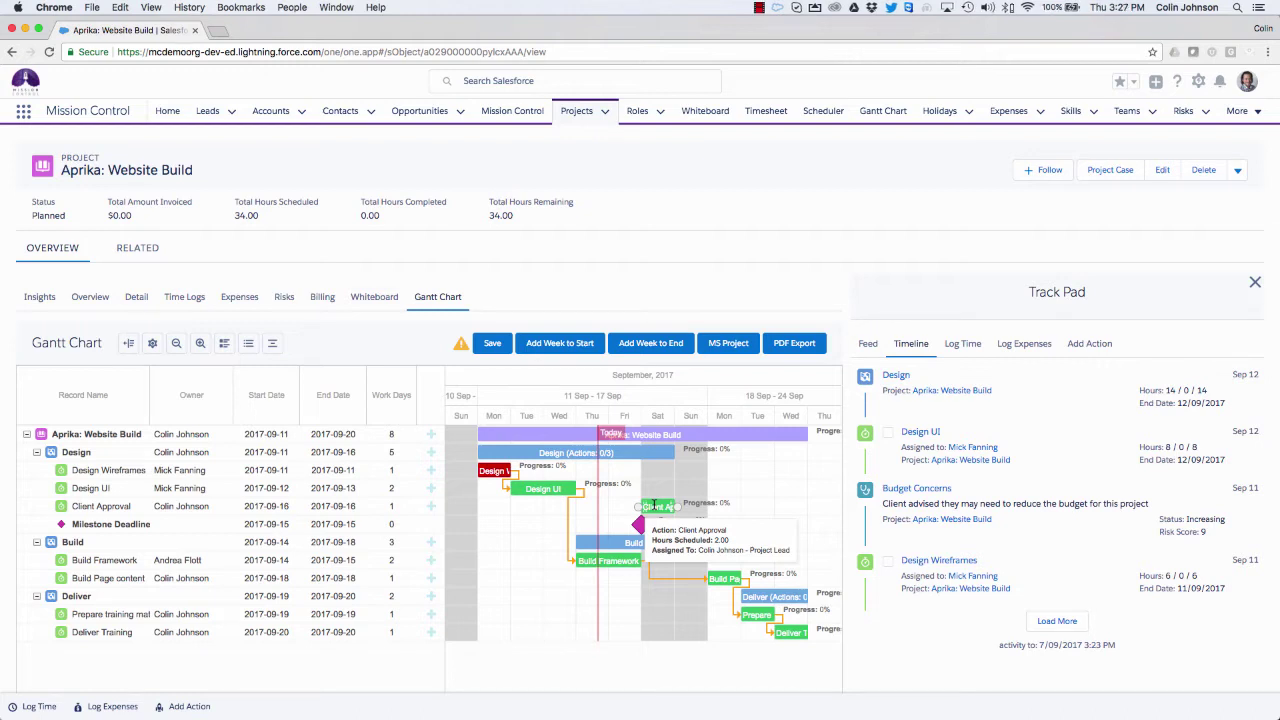
# Step: Move Client Approval to Monday 18 Sep, then return it to Friday 15 Sep
pyautogui.moveTo(655, 506); pyautogui.dragTo(718, 506)
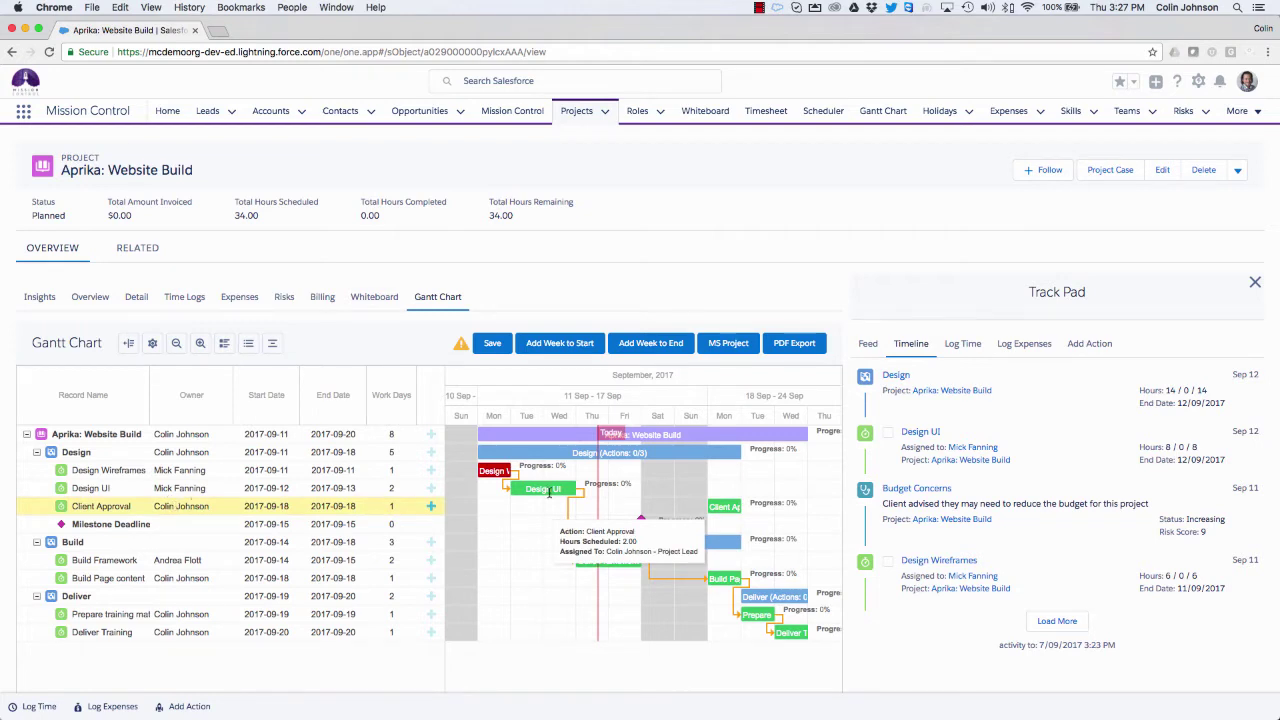
pyautogui.moveTo(733, 507); pyautogui.dragTo(623, 511)
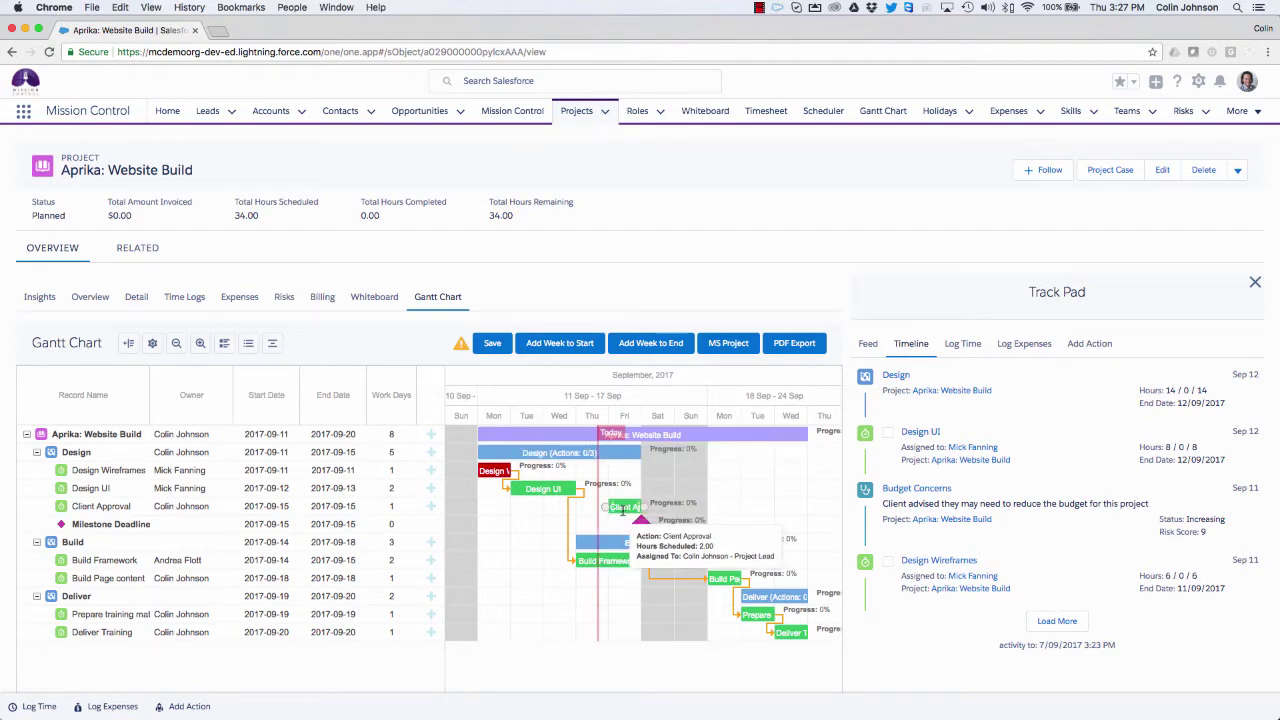
pyautogui.moveTo(623, 511); pyautogui.dragTo(624, 508)
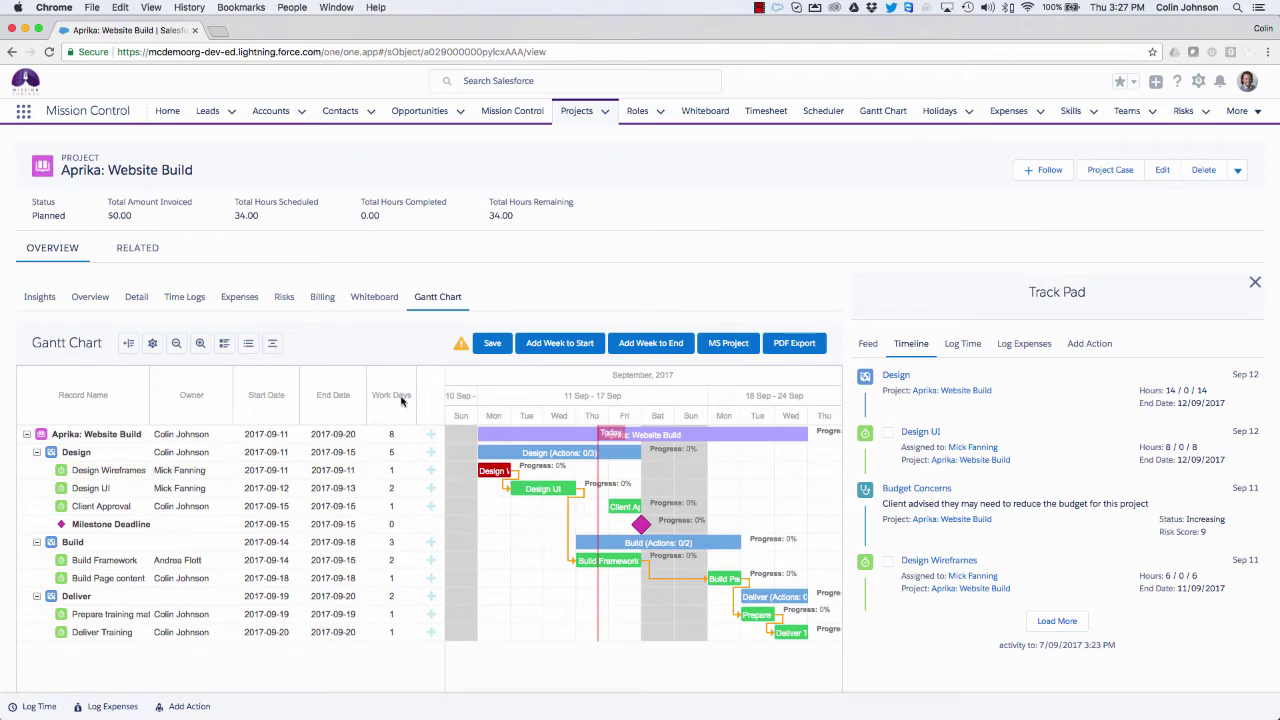
pyautogui.moveTo(393, 452)
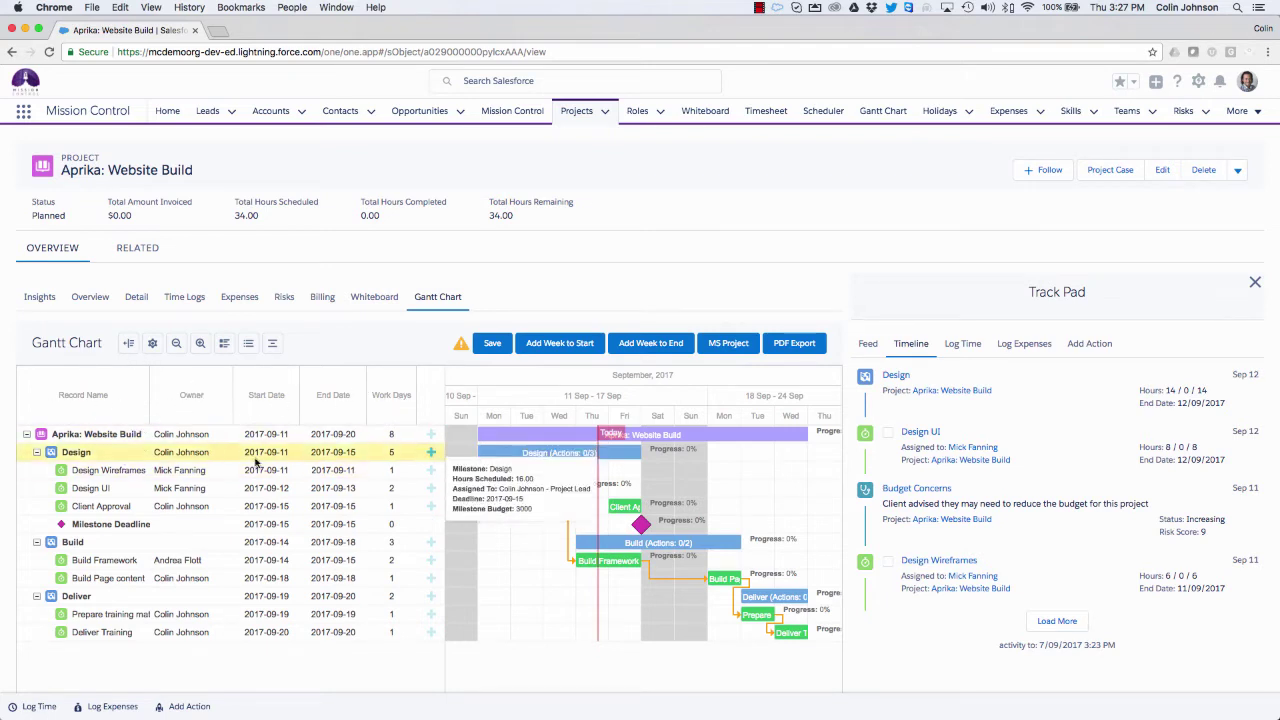
pyautogui.click(129, 344)
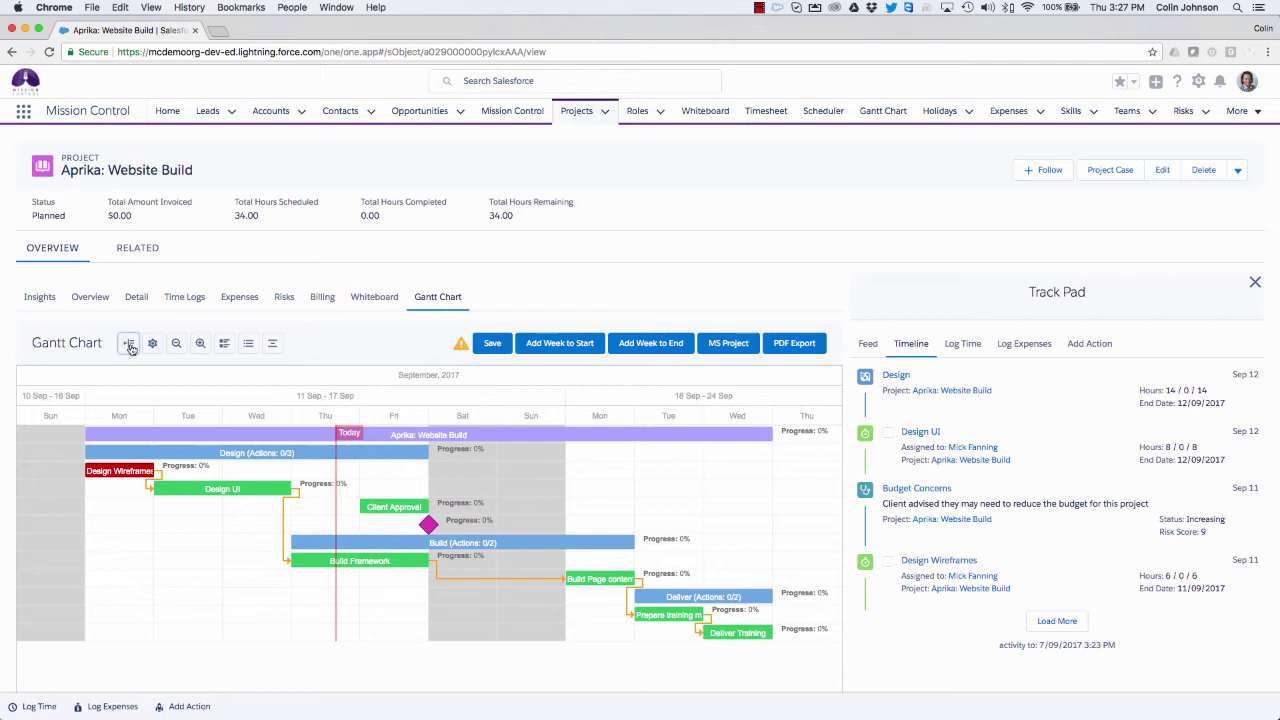
pyautogui.click(129, 344)
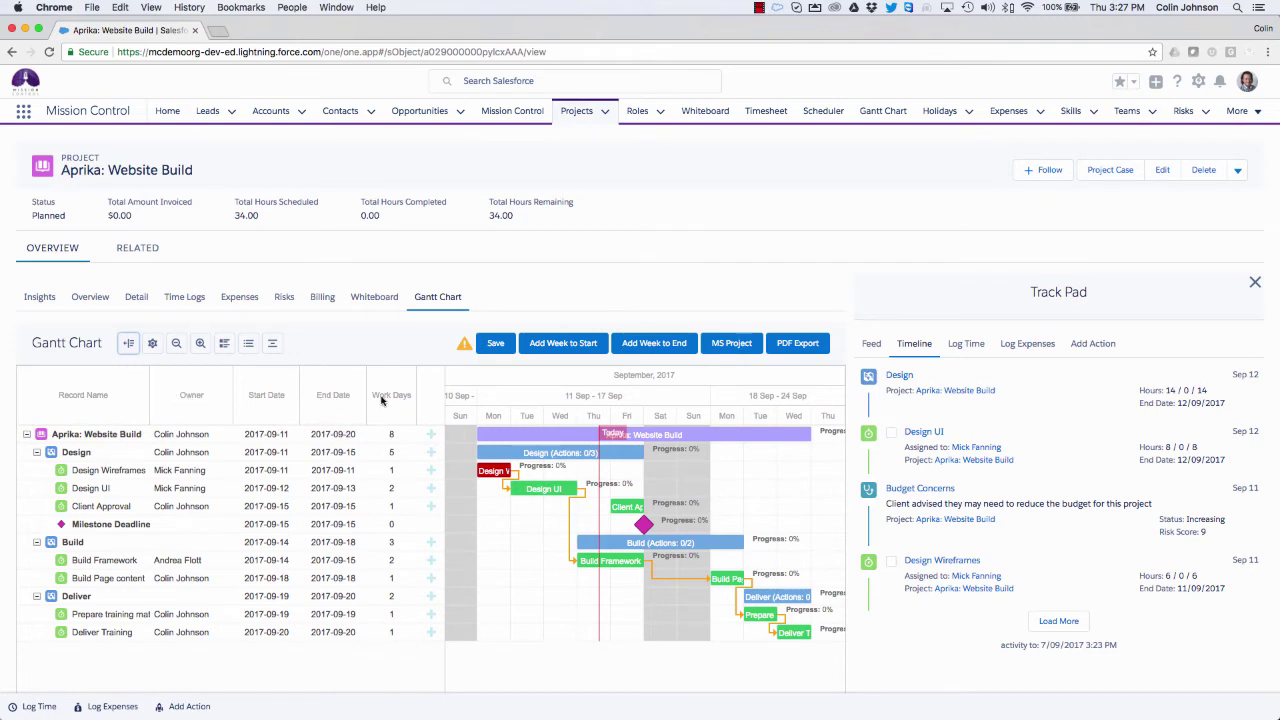
pyautogui.click(155, 344)
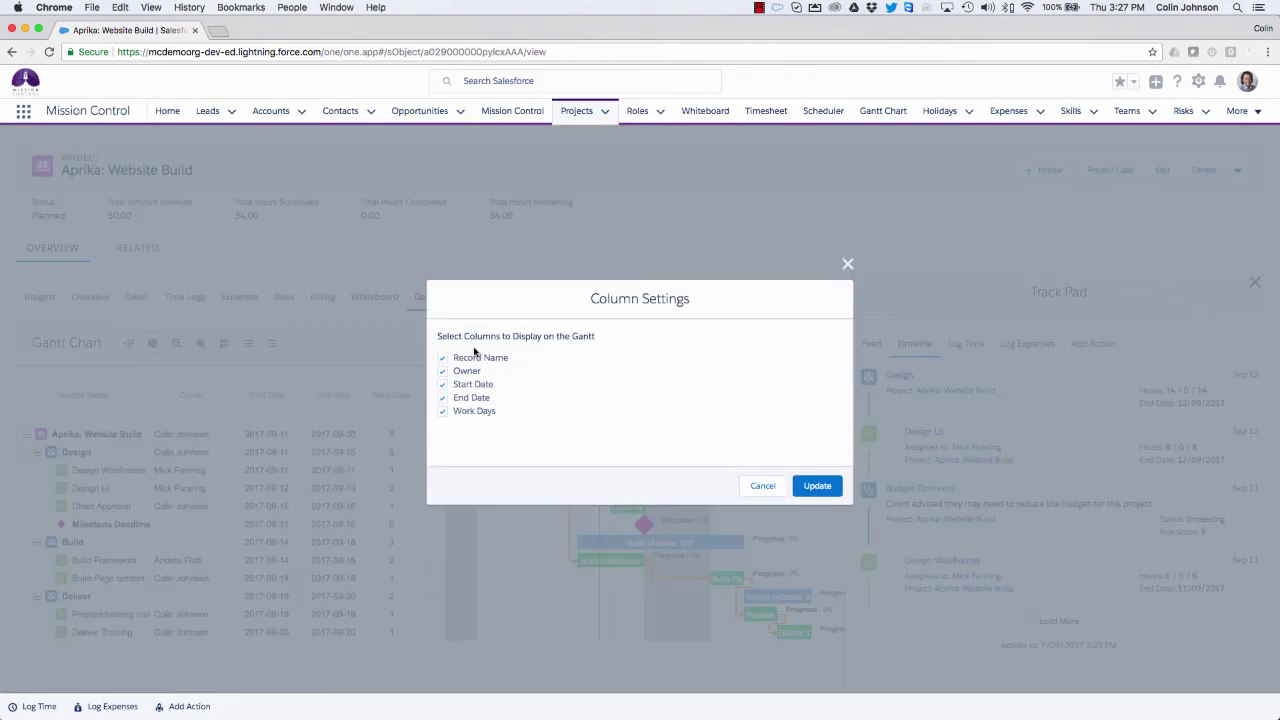
pyautogui.click(443, 414)
pyautogui.click(818, 486)
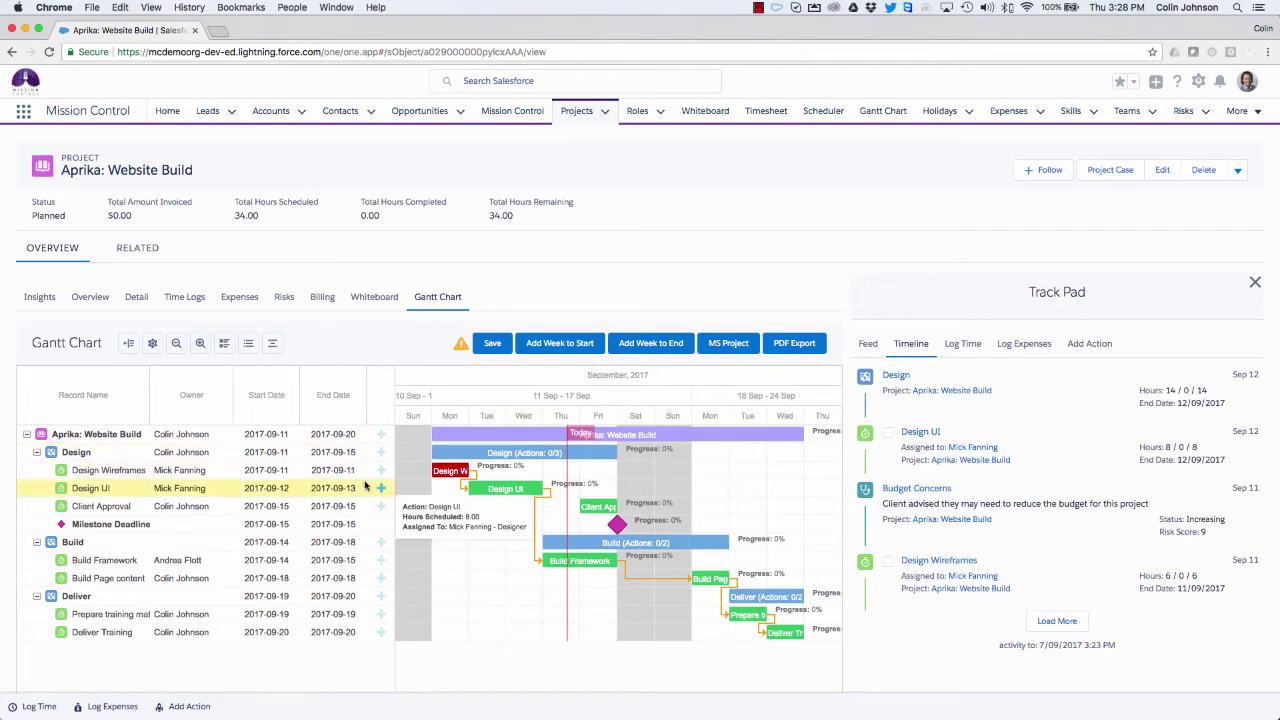
pyautogui.click(151, 345)
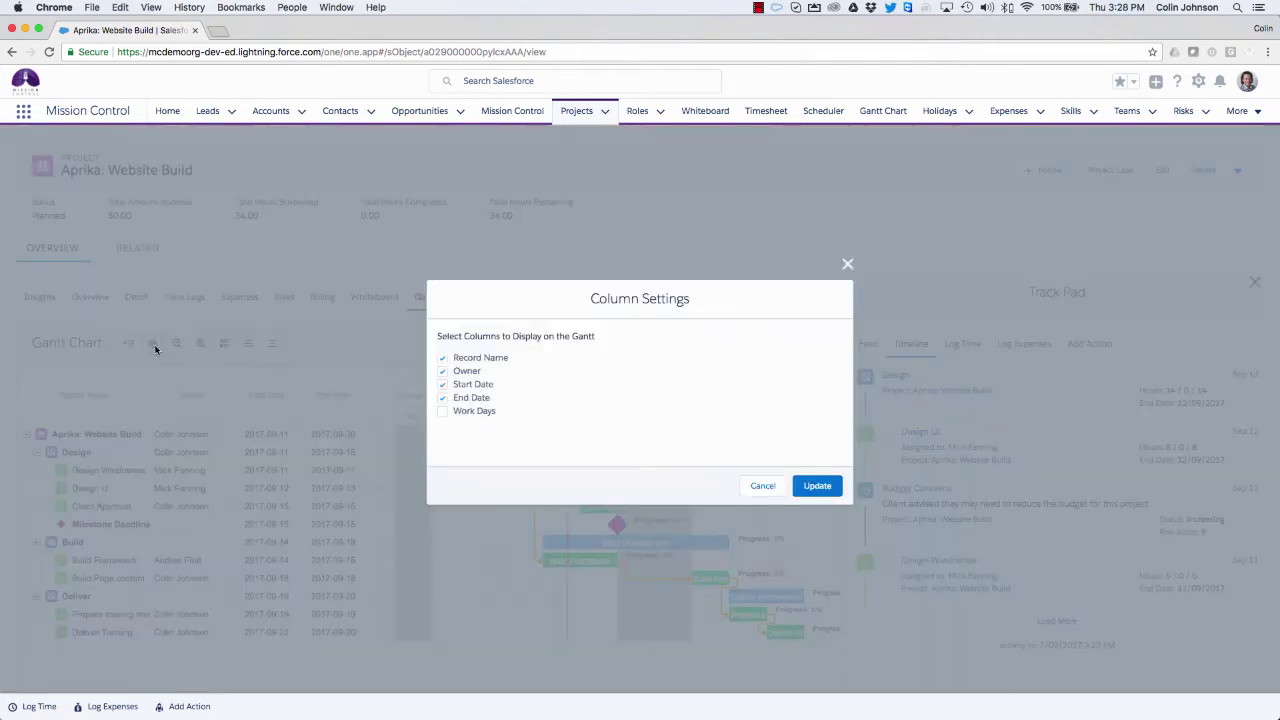
pyautogui.click(442, 412)
pyautogui.click(815, 487)
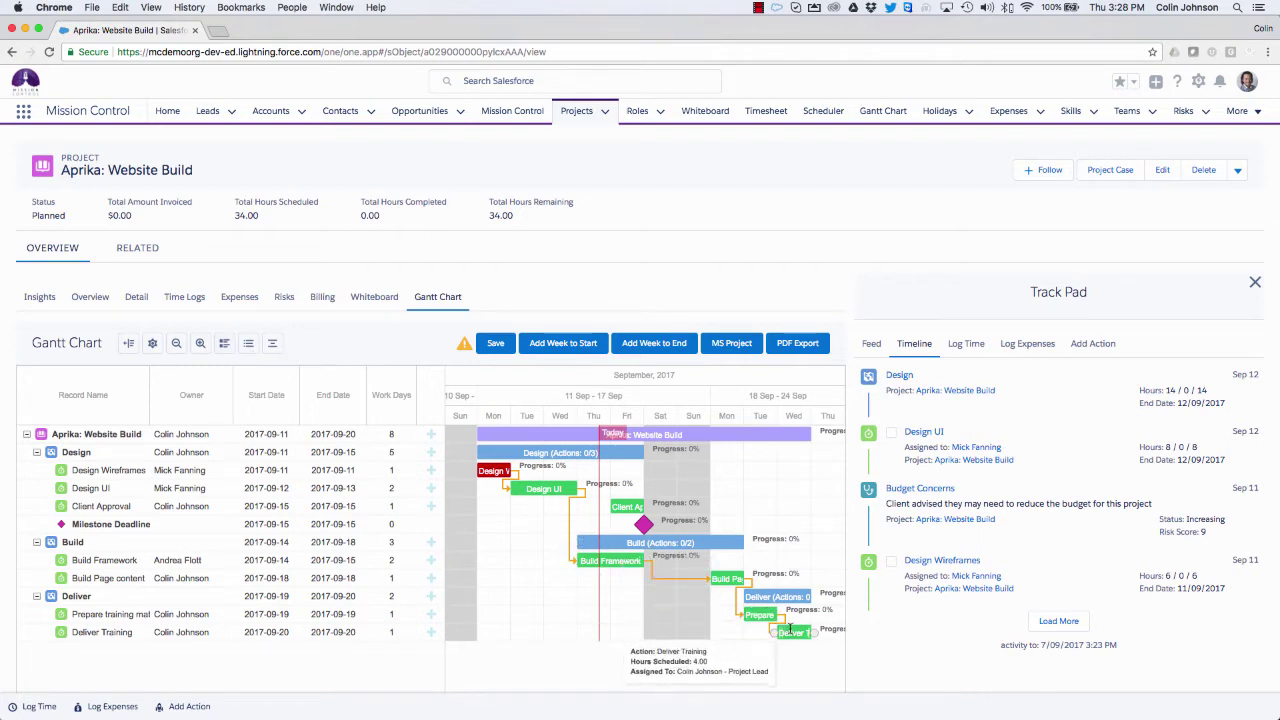
# Step: Add a week to the timeline, move Build Page content to 21 Sep and training to 26–27 Sep, then save
pyautogui.click(647, 345)
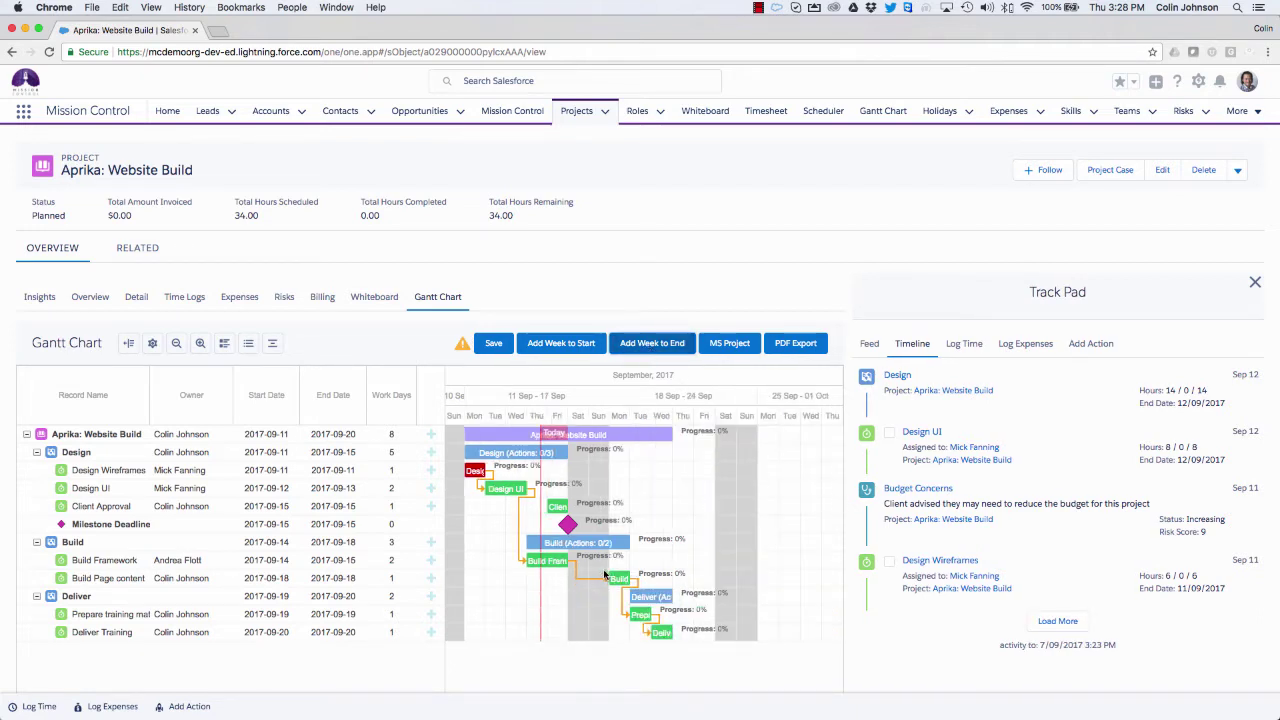
pyautogui.moveTo(617, 578); pyautogui.dragTo(682, 580)
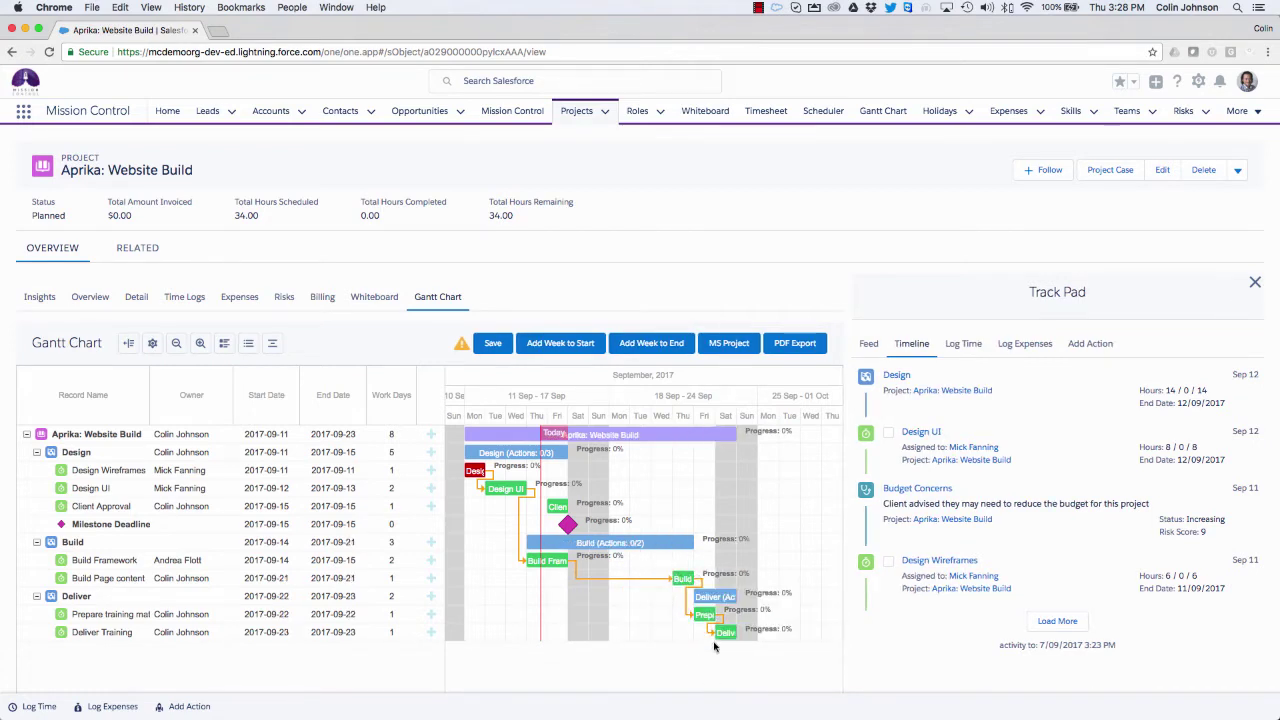
pyautogui.moveTo(722, 634)
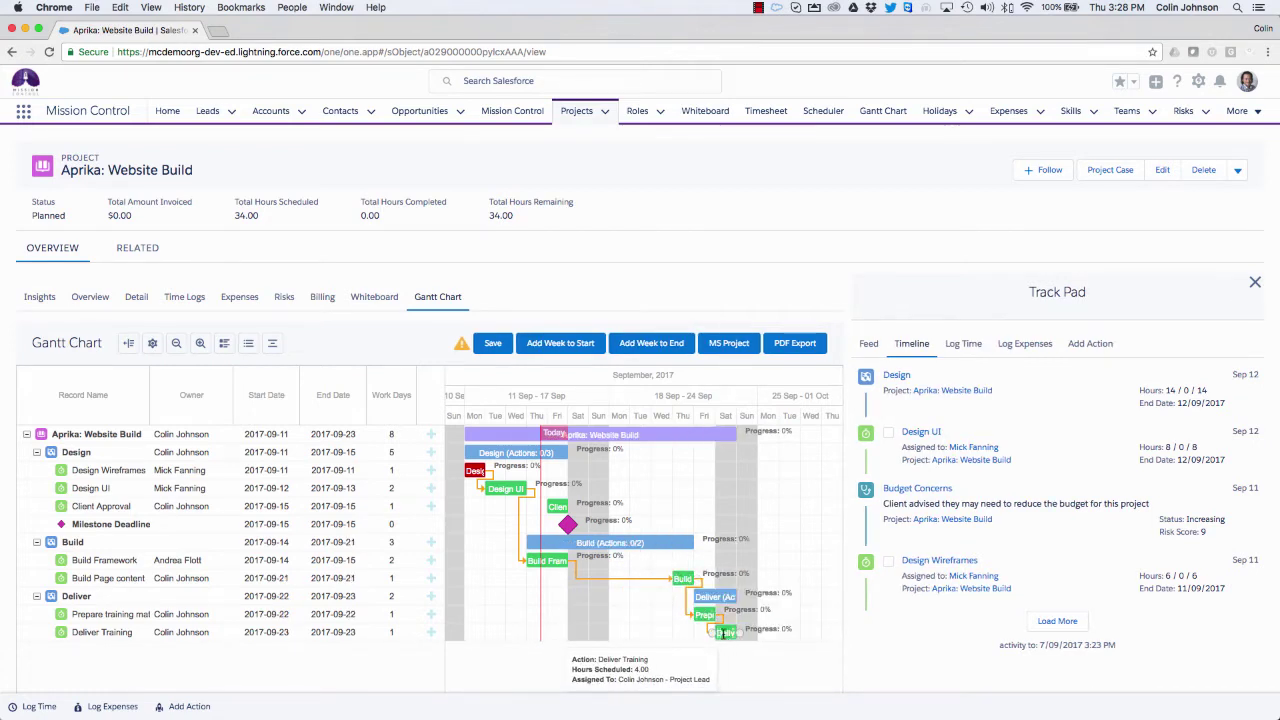
pyautogui.moveTo(707, 614); pyautogui.dragTo(790, 613)
pyautogui.moveTo(808, 632)
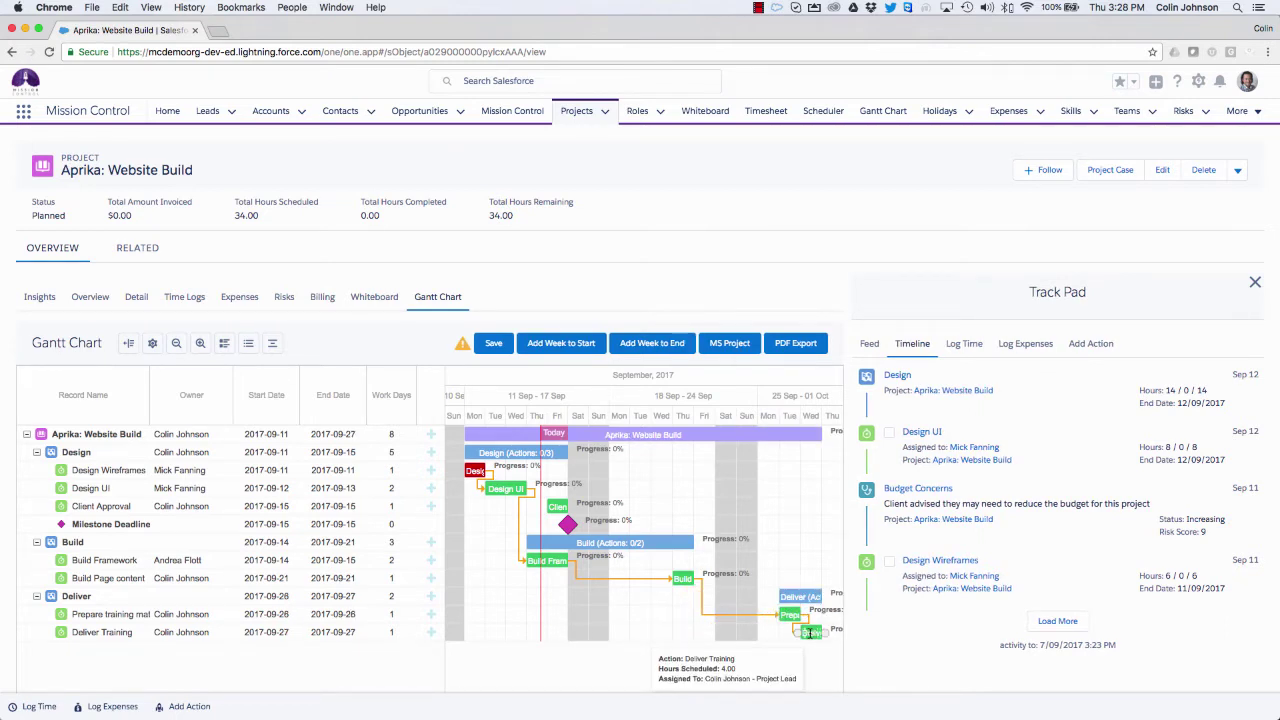
pyautogui.moveTo(683, 578)
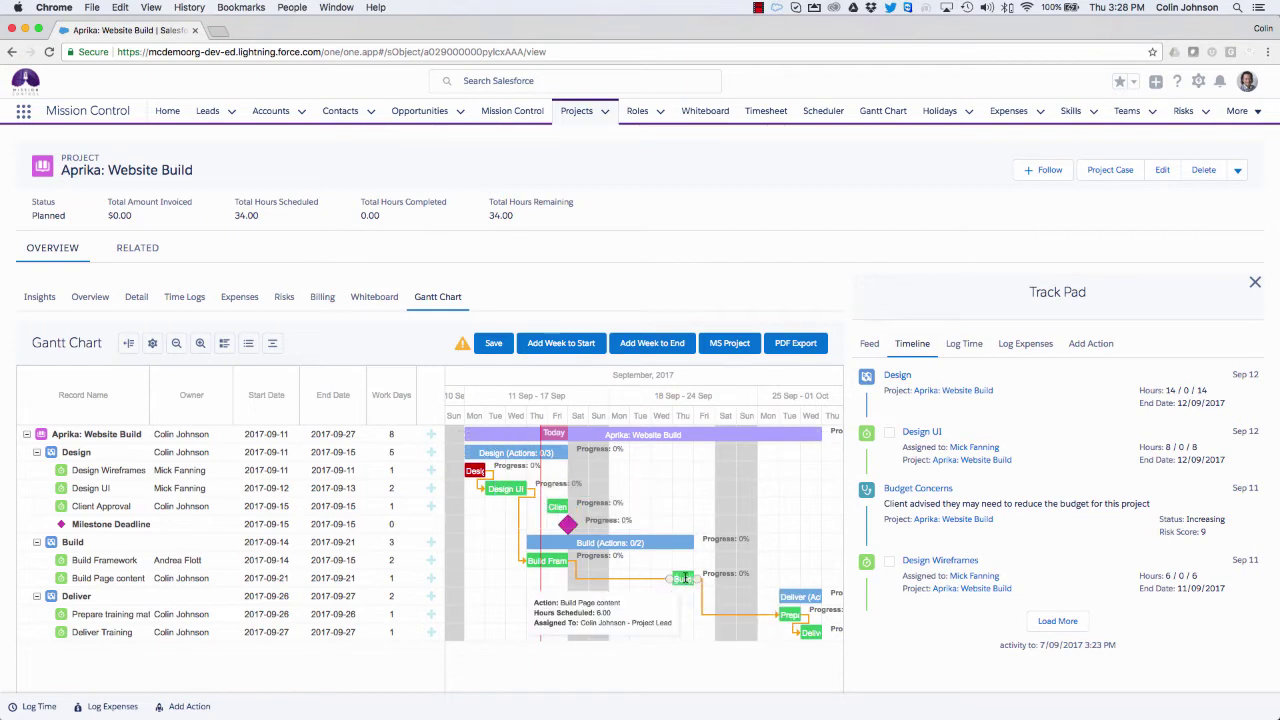
pyautogui.moveTo(620, 558)
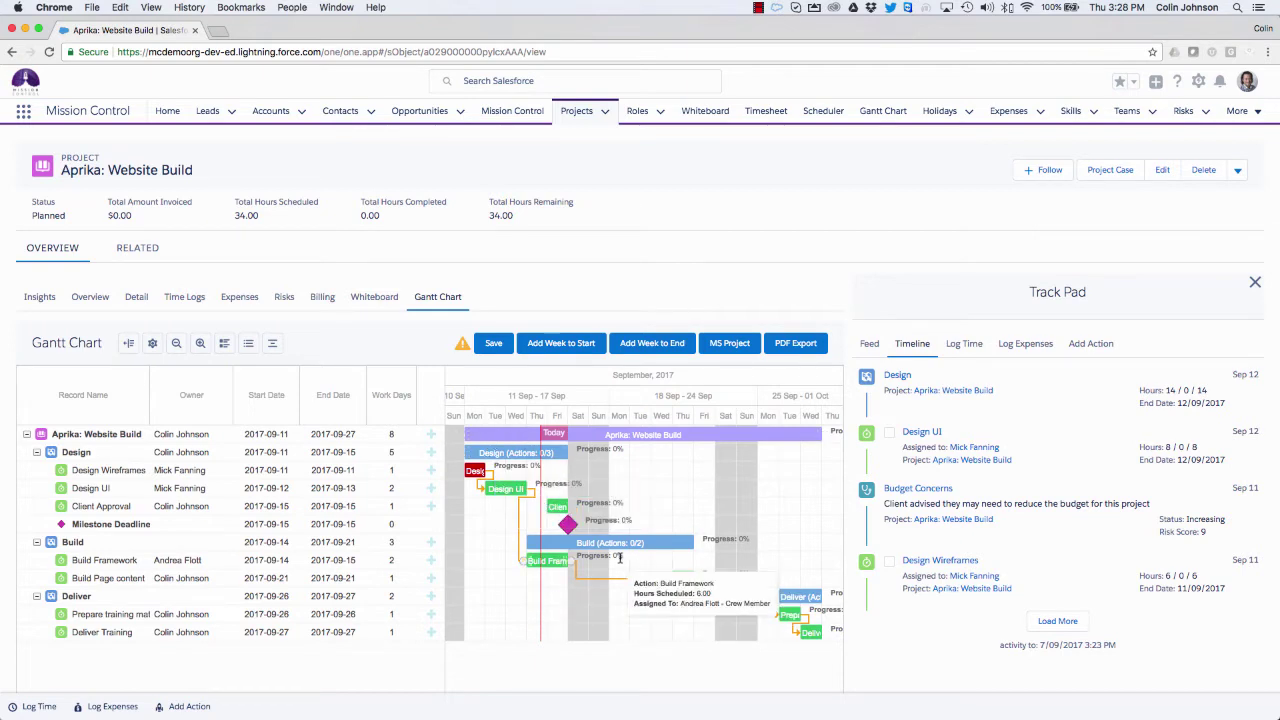
pyautogui.click(491, 346)
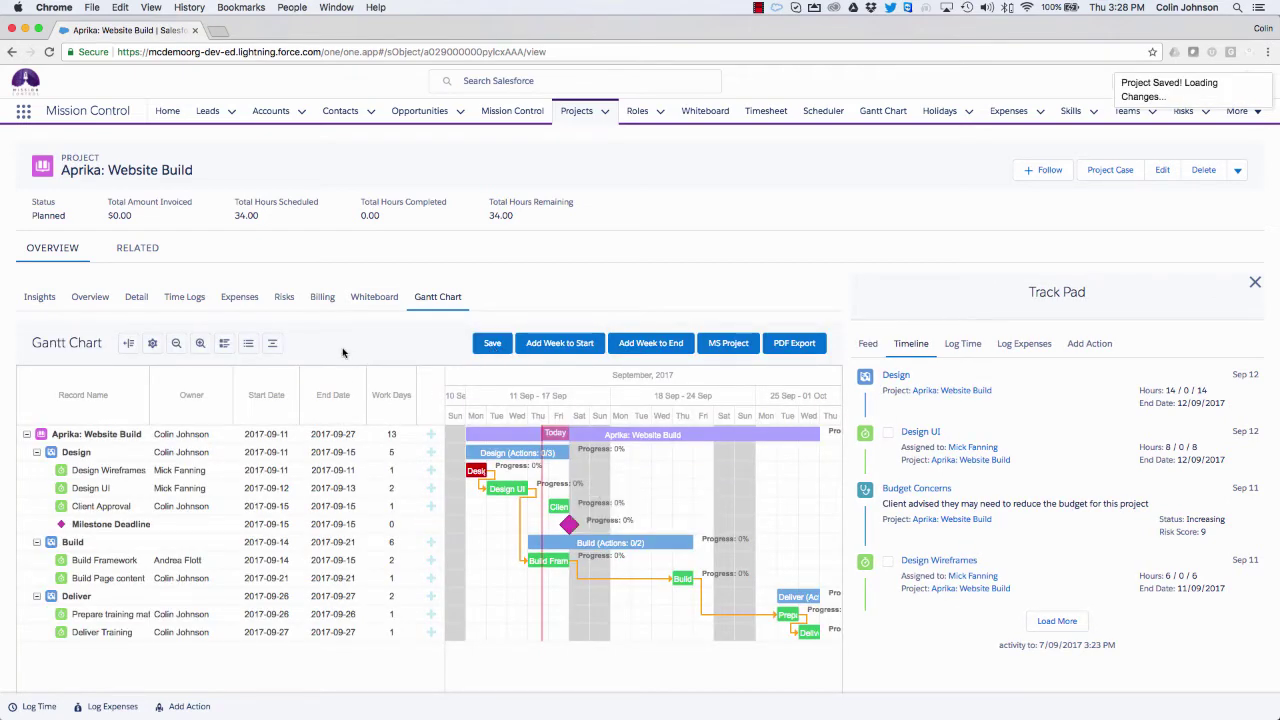
pyautogui.click(225, 345)
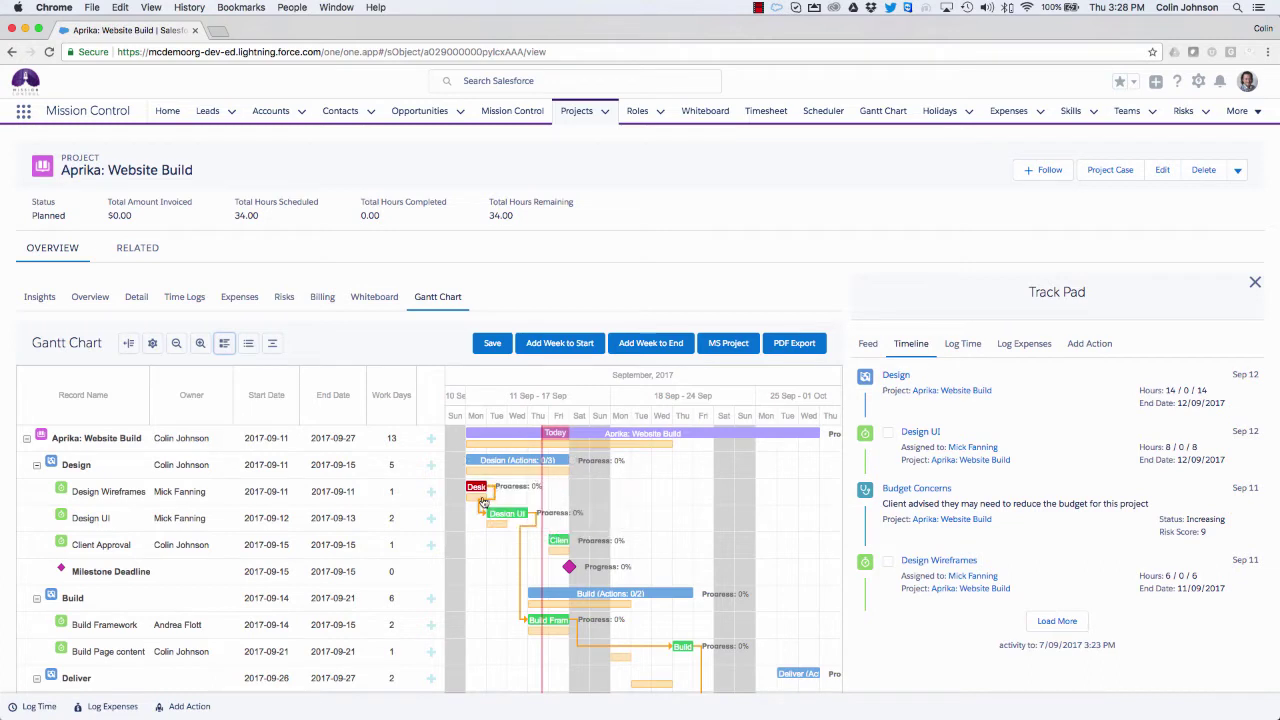
pyautogui.moveTo(481, 520)
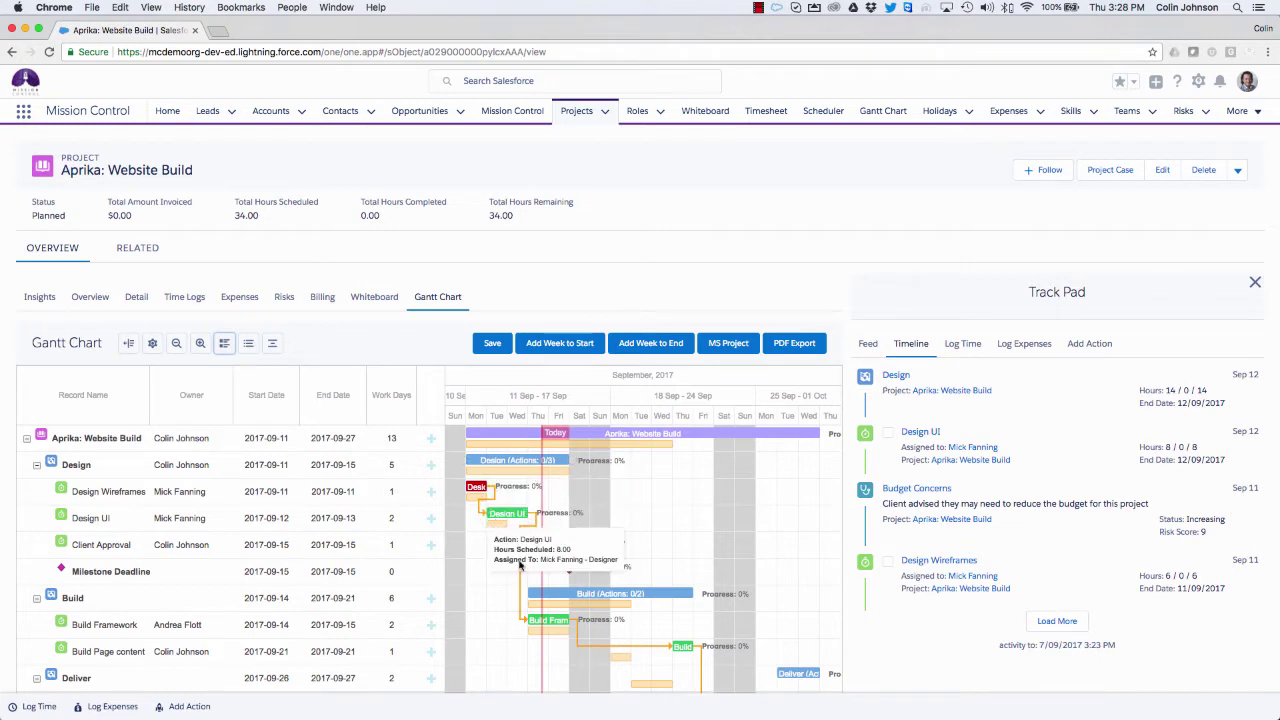
pyautogui.scroll(-2, 588, 550)
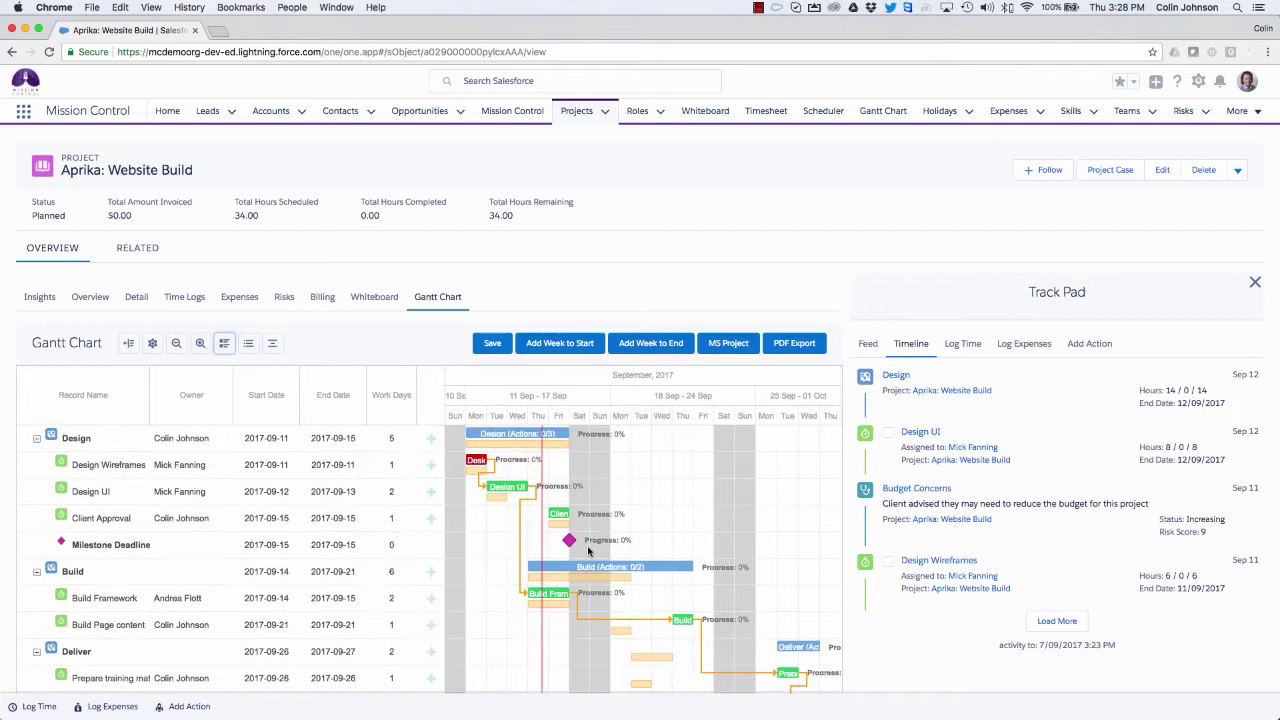
pyautogui.moveTo(680, 615)
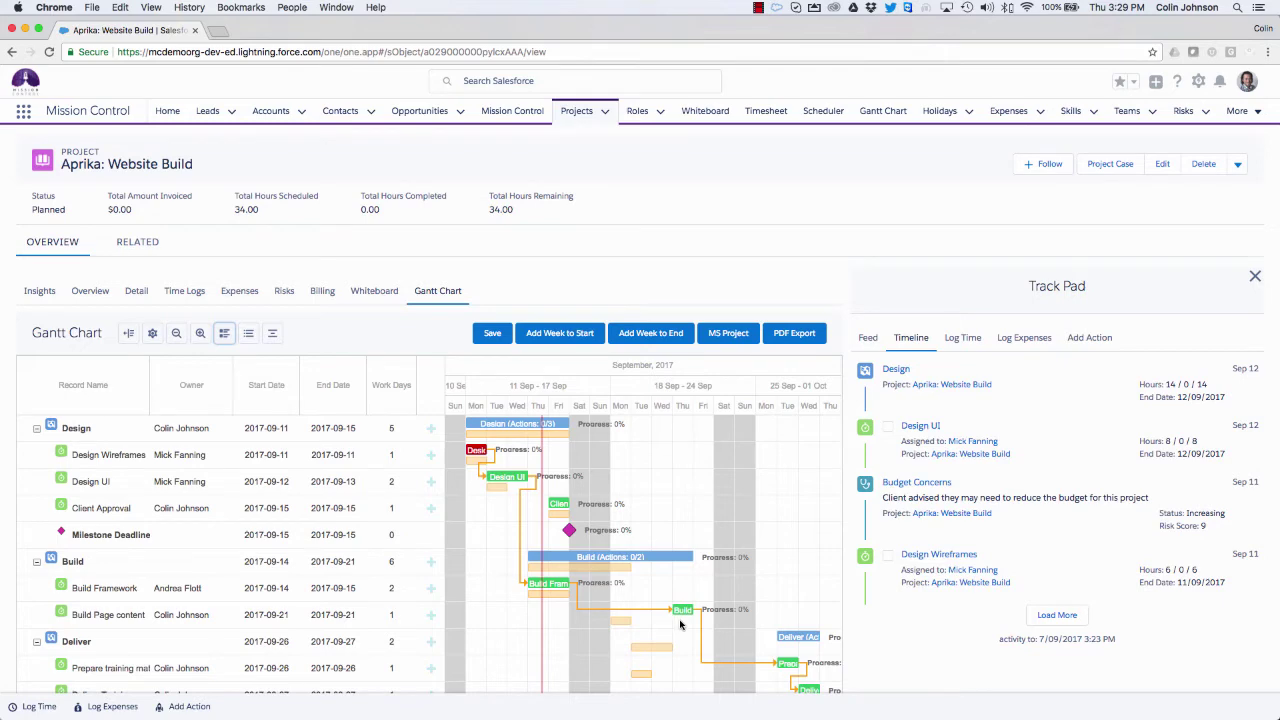
pyautogui.scroll(-1, 680, 624)
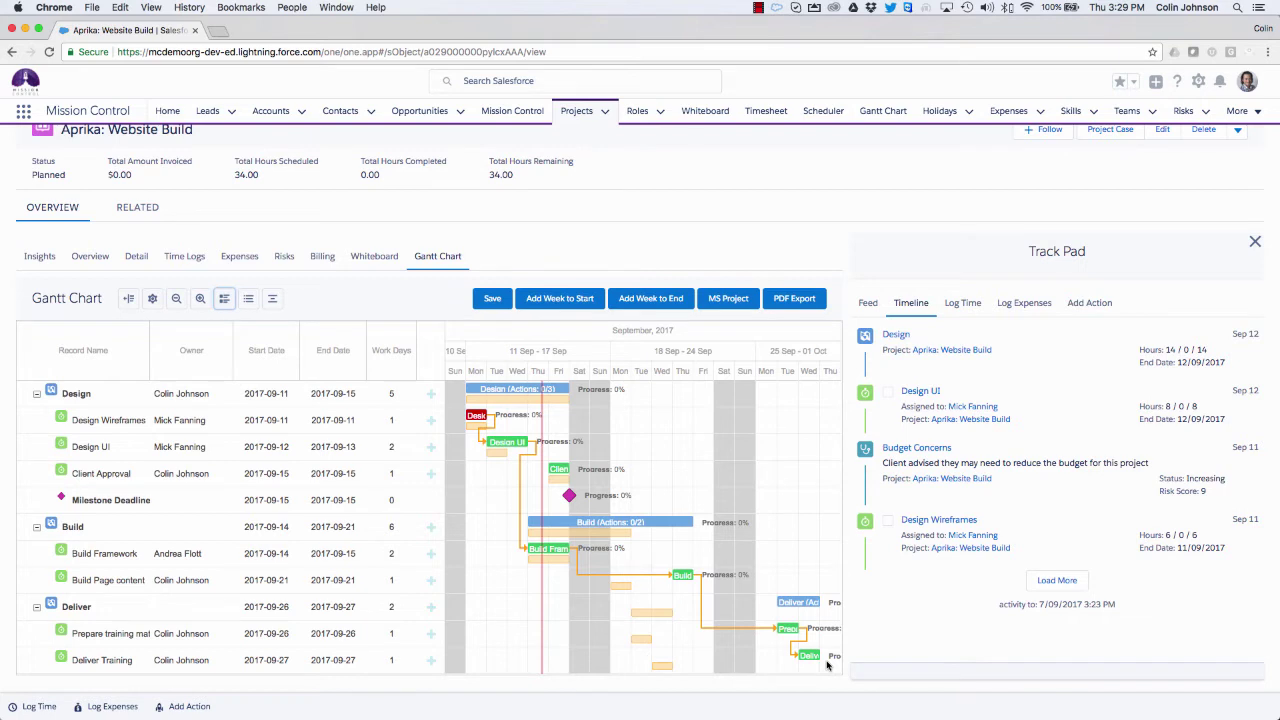
# Step: Compact the rows with the project row shown, select the project and Design rows, and toggle checklists on
pyautogui.click(225, 299)
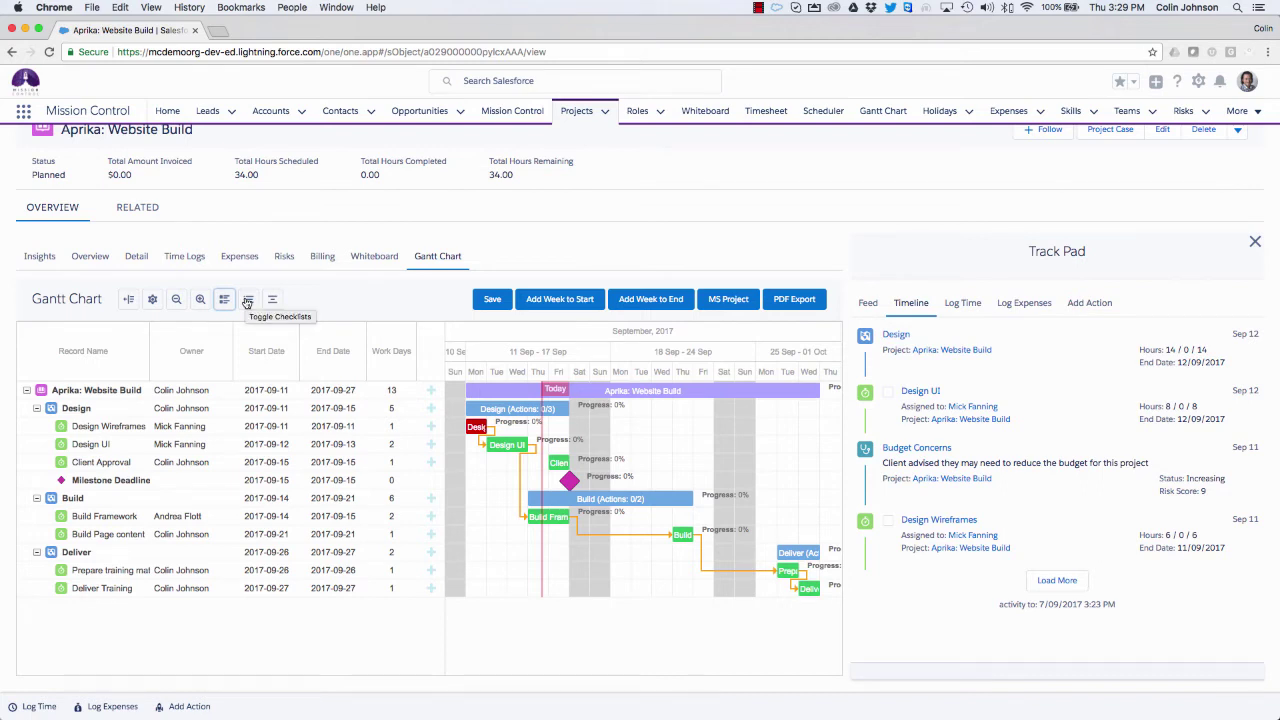
pyautogui.click(58, 392)
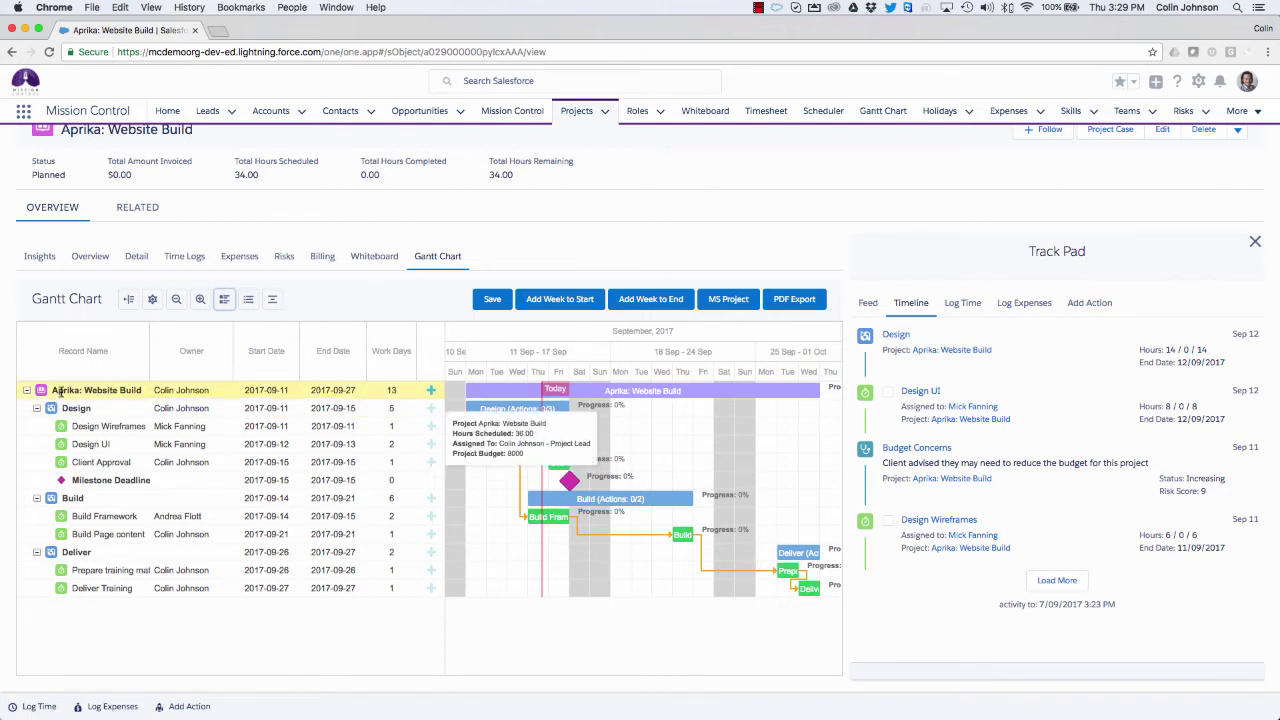
pyautogui.click(69, 405)
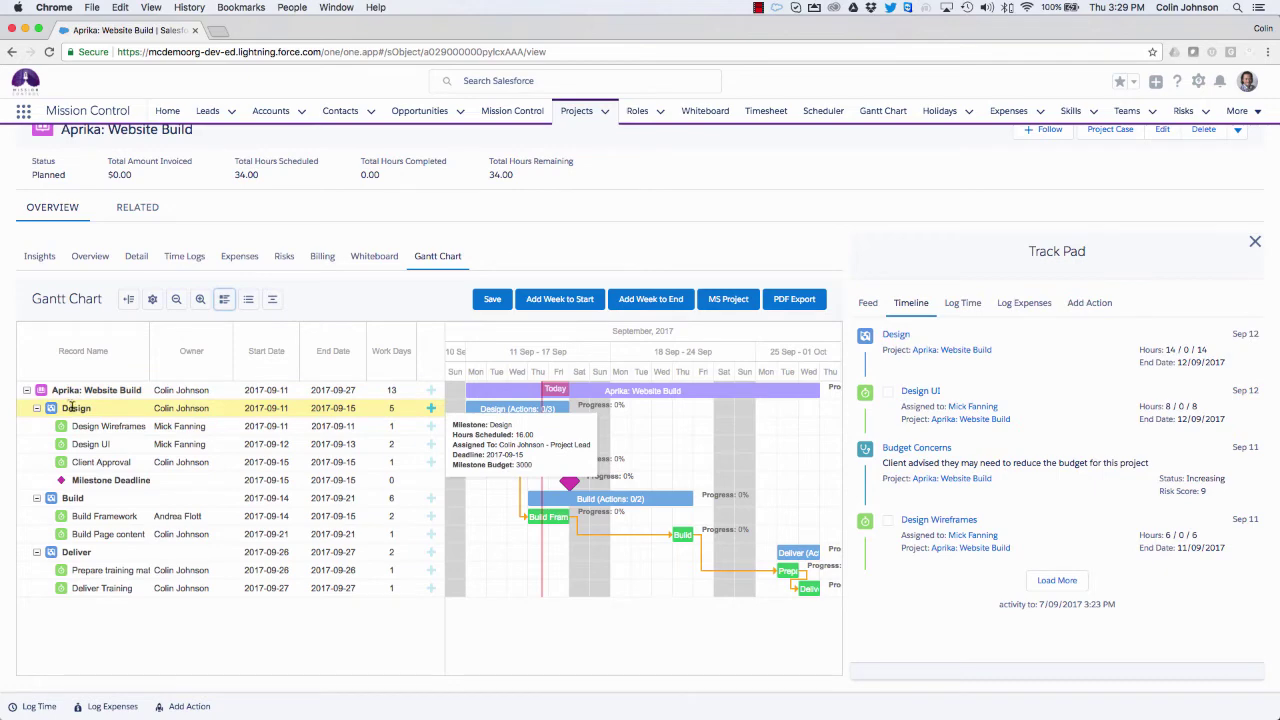
pyautogui.click(250, 302)
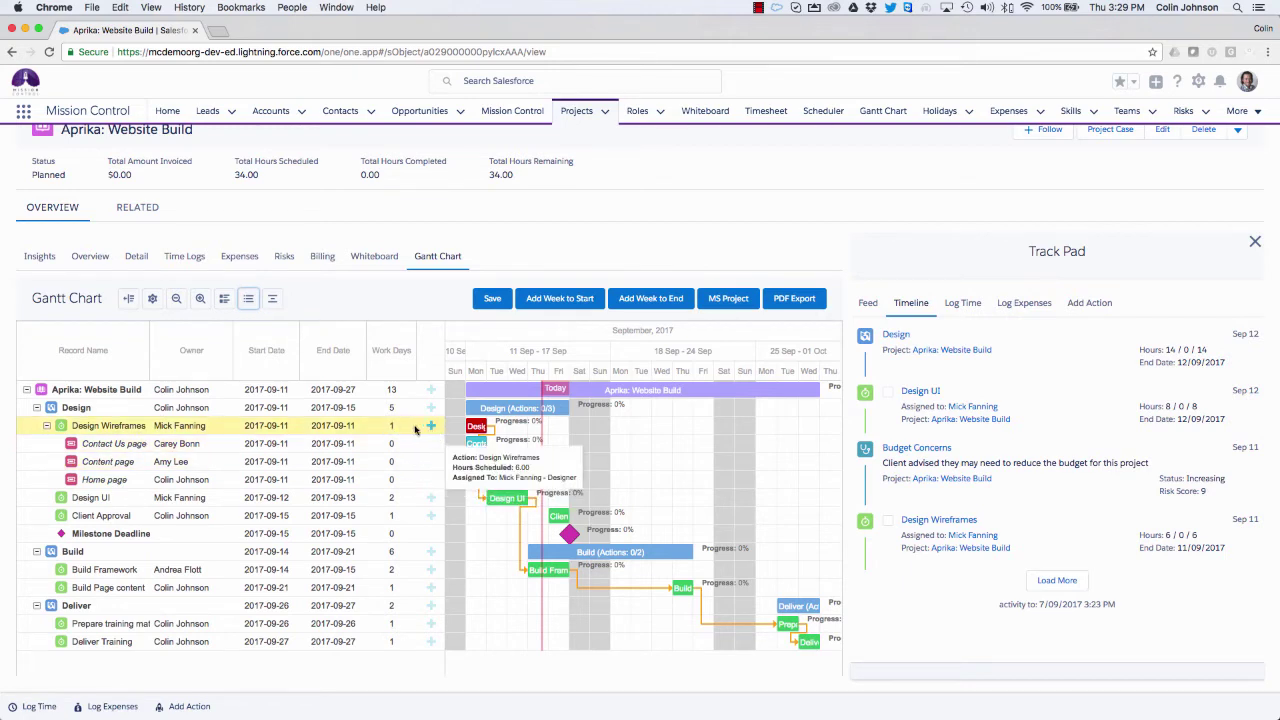
# Step: Add a 'Site Map' item under Design Wireframes, owner Project Lead, note 'Complete a full site map page', then save
pyautogui.click(431, 427)
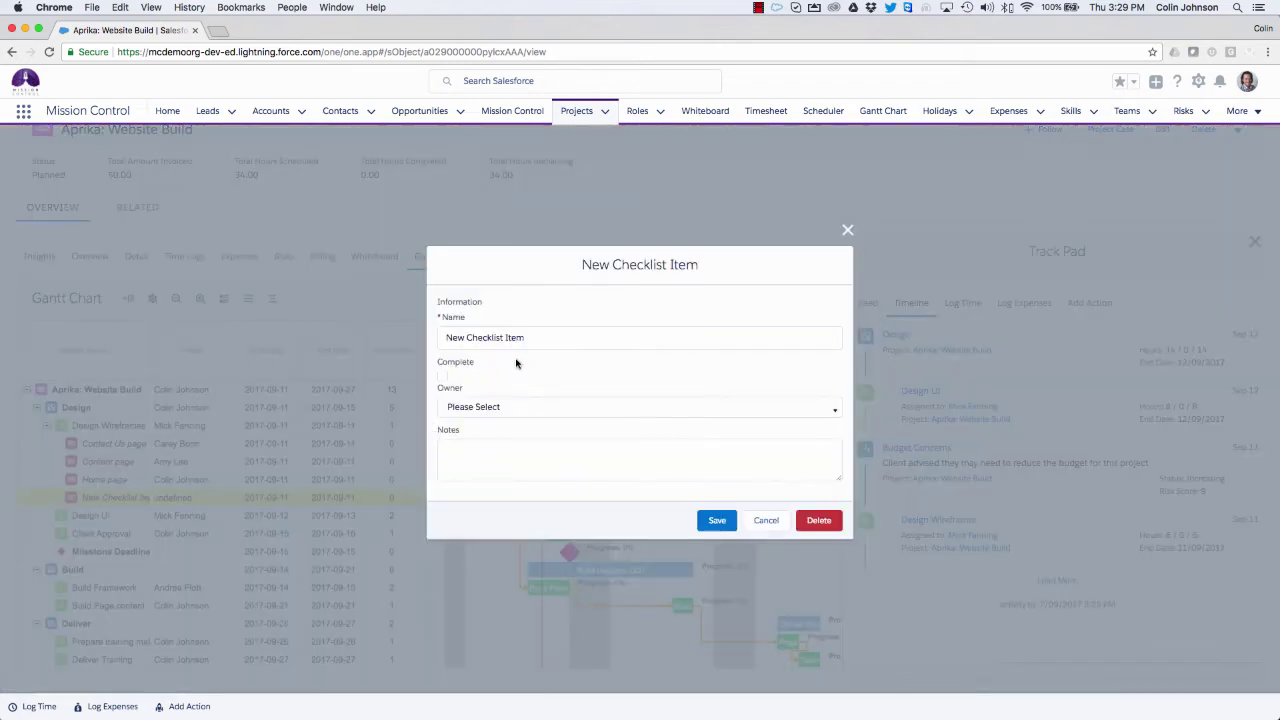
pyautogui.moveTo(532, 339); pyautogui.dragTo(436, 341)
pyautogui.write('Site Map')
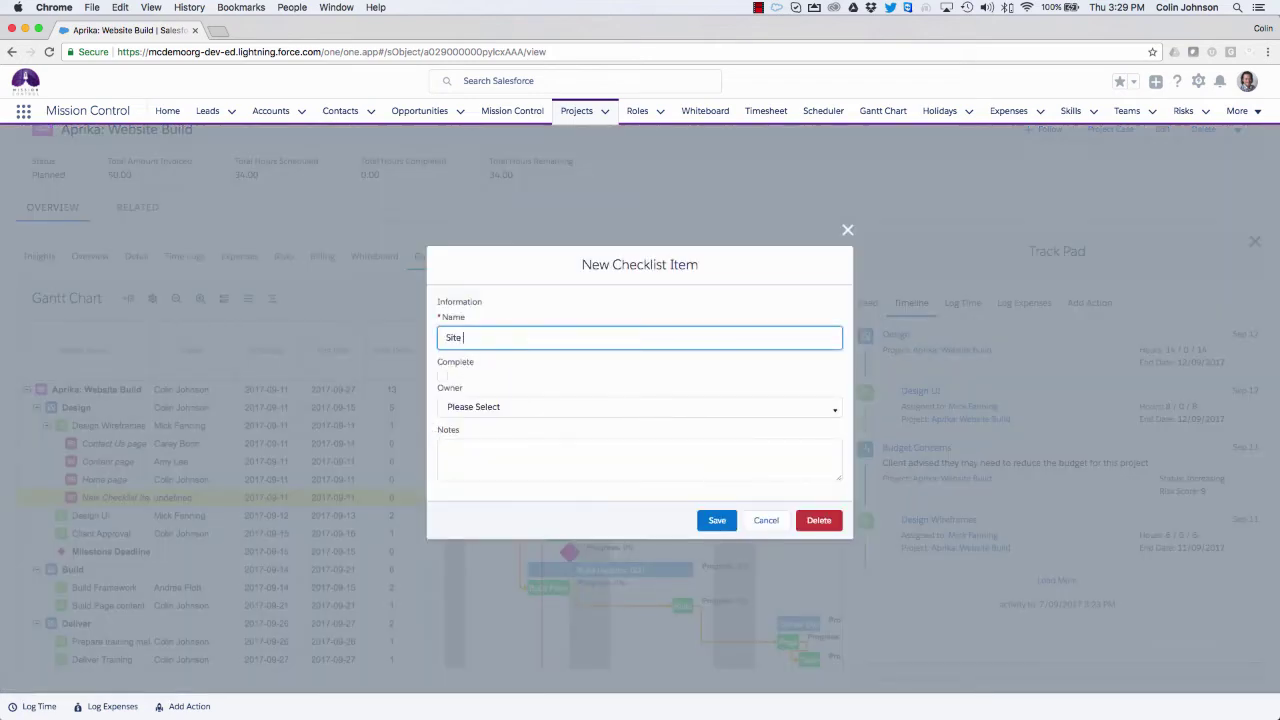
pyautogui.click(460, 406)
pyautogui.click(478, 481)
pyautogui.click(464, 458)
pyautogui.write('Compl')
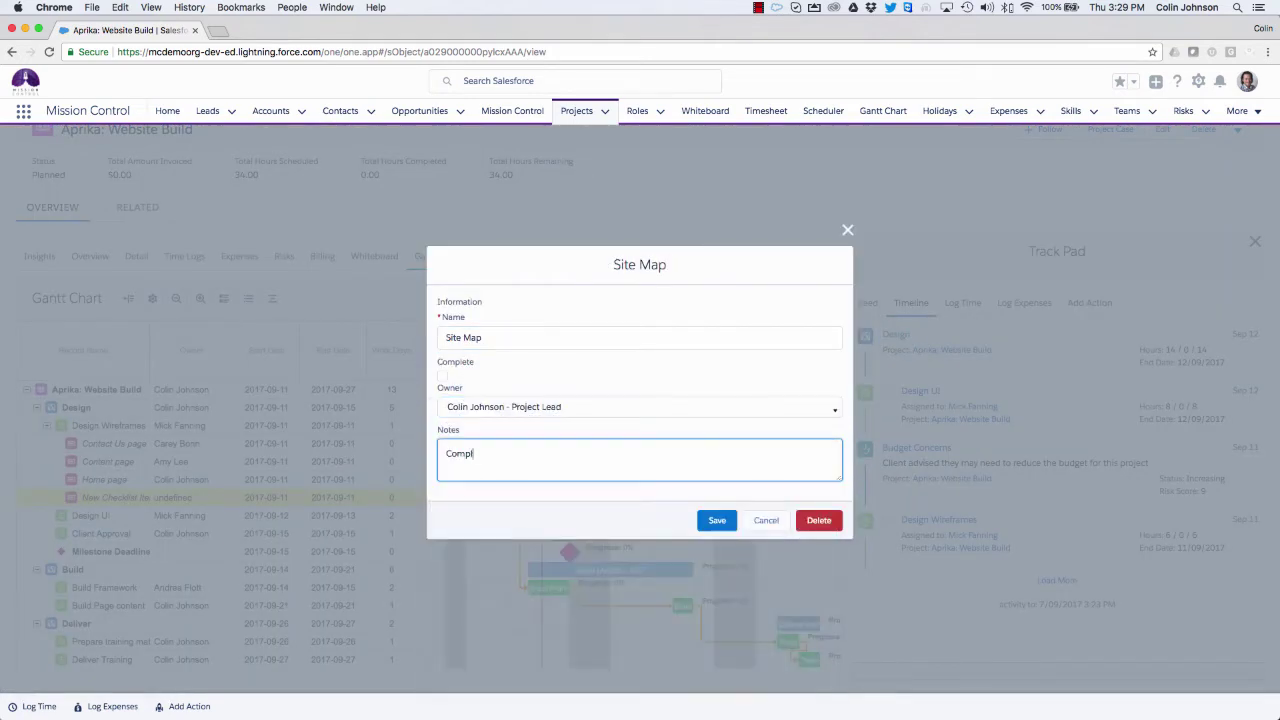
pyautogui.write('ete a full site map page')
pyautogui.click(706, 519)
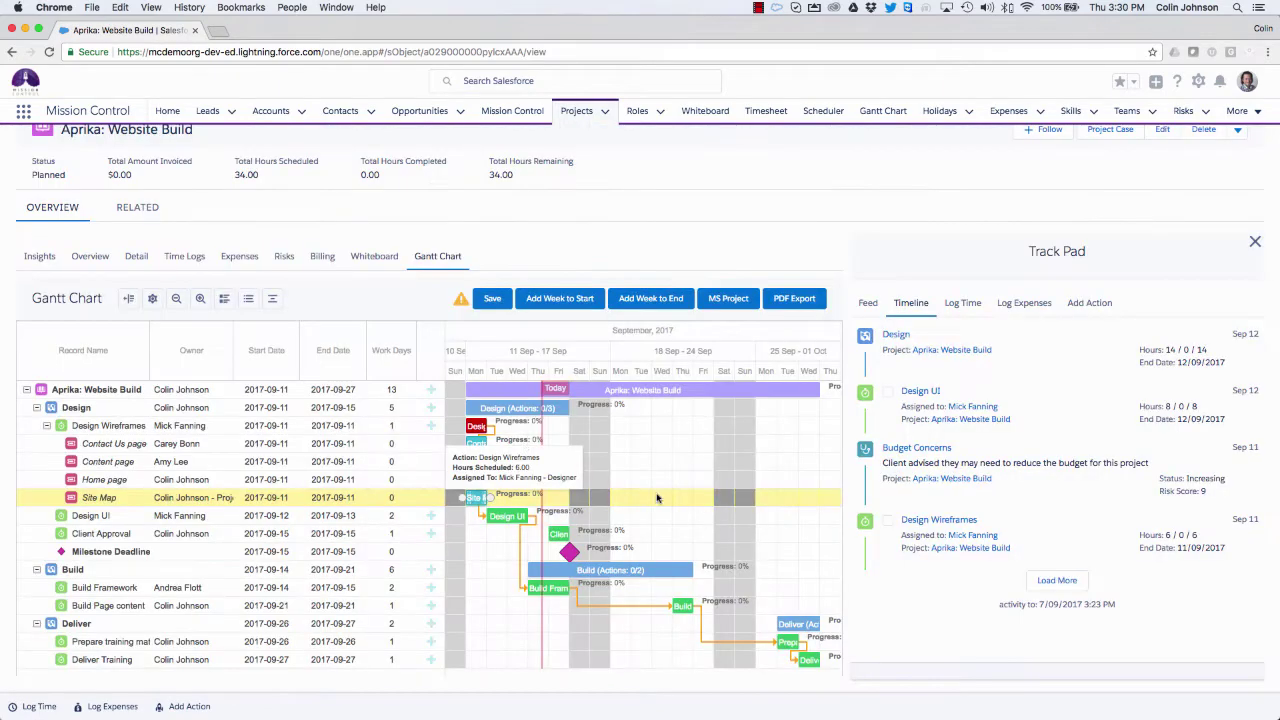
pyautogui.click(489, 298)
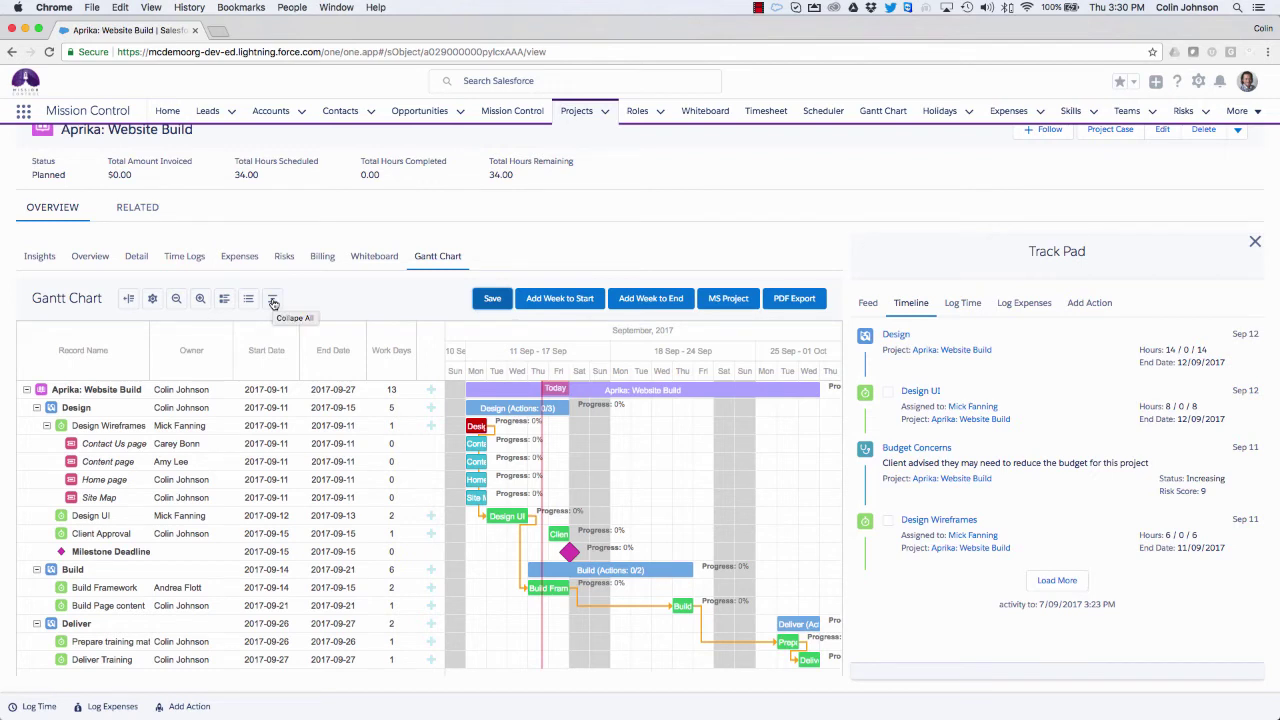
pyautogui.click(273, 302)
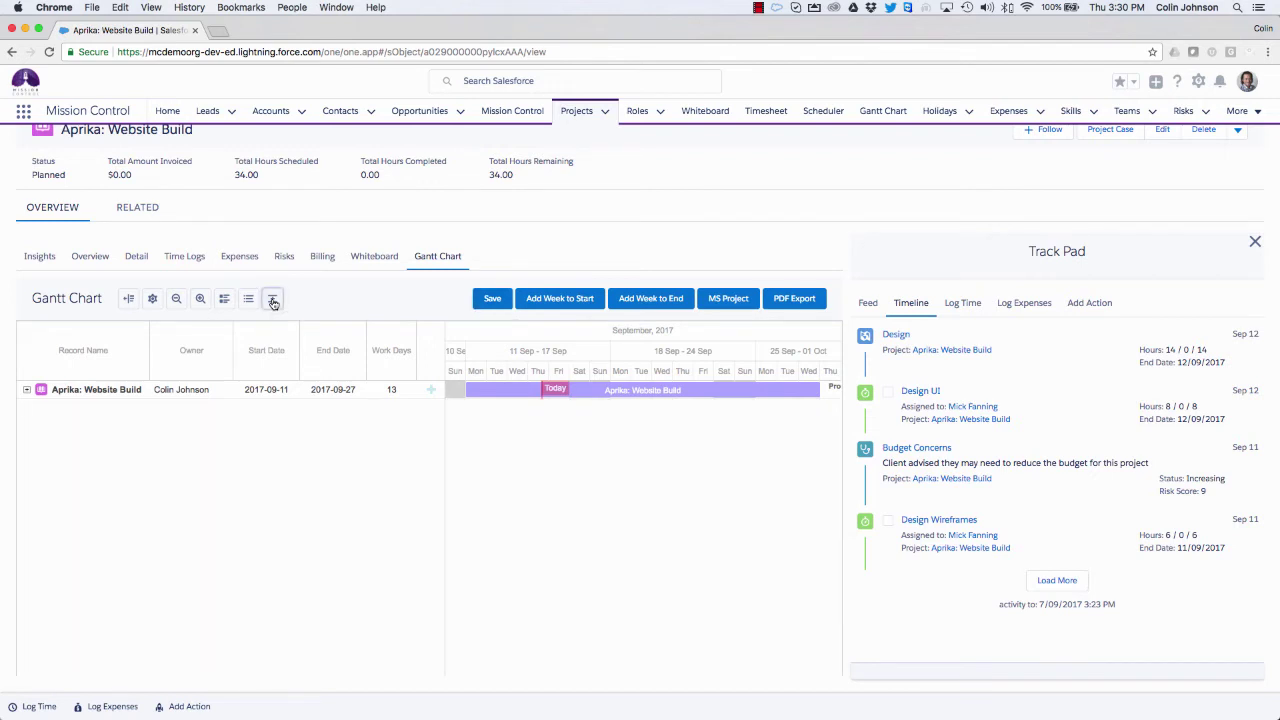
pyautogui.click(273, 302)
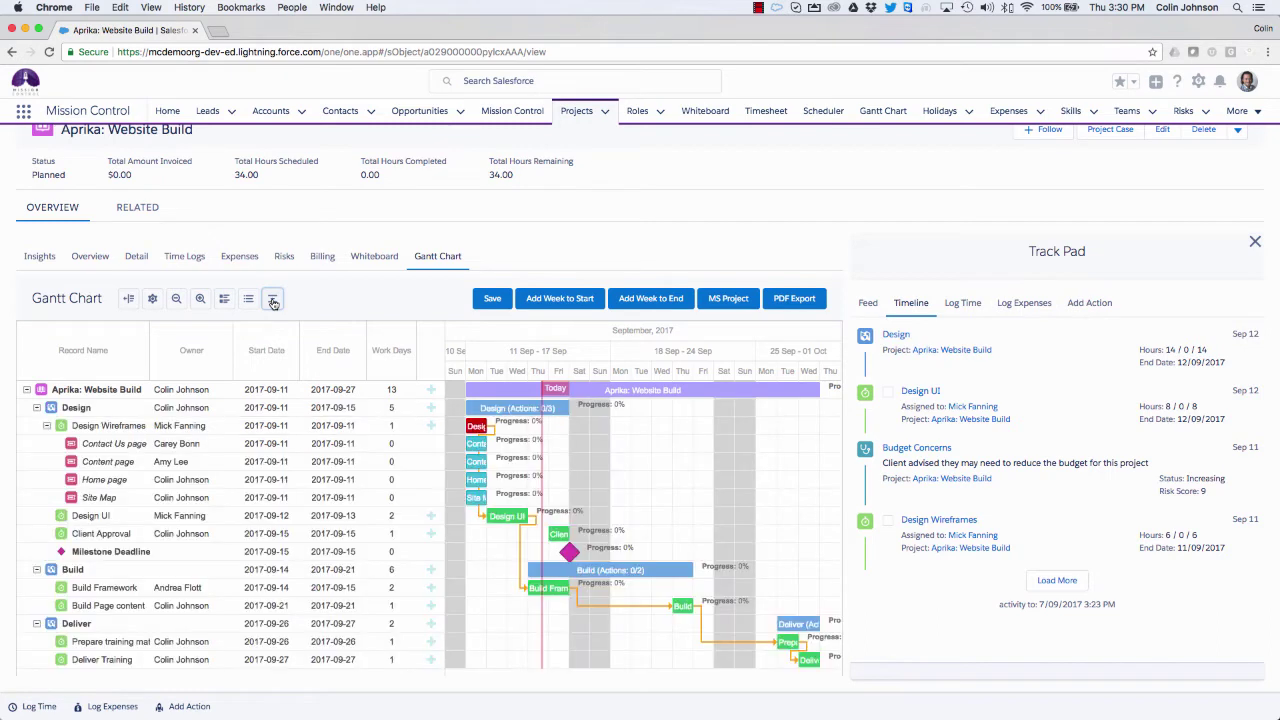
# Step: Export the Gantt chart from the MS Project menu as mission_control_gantt.pdf
pyautogui.click(727, 299)
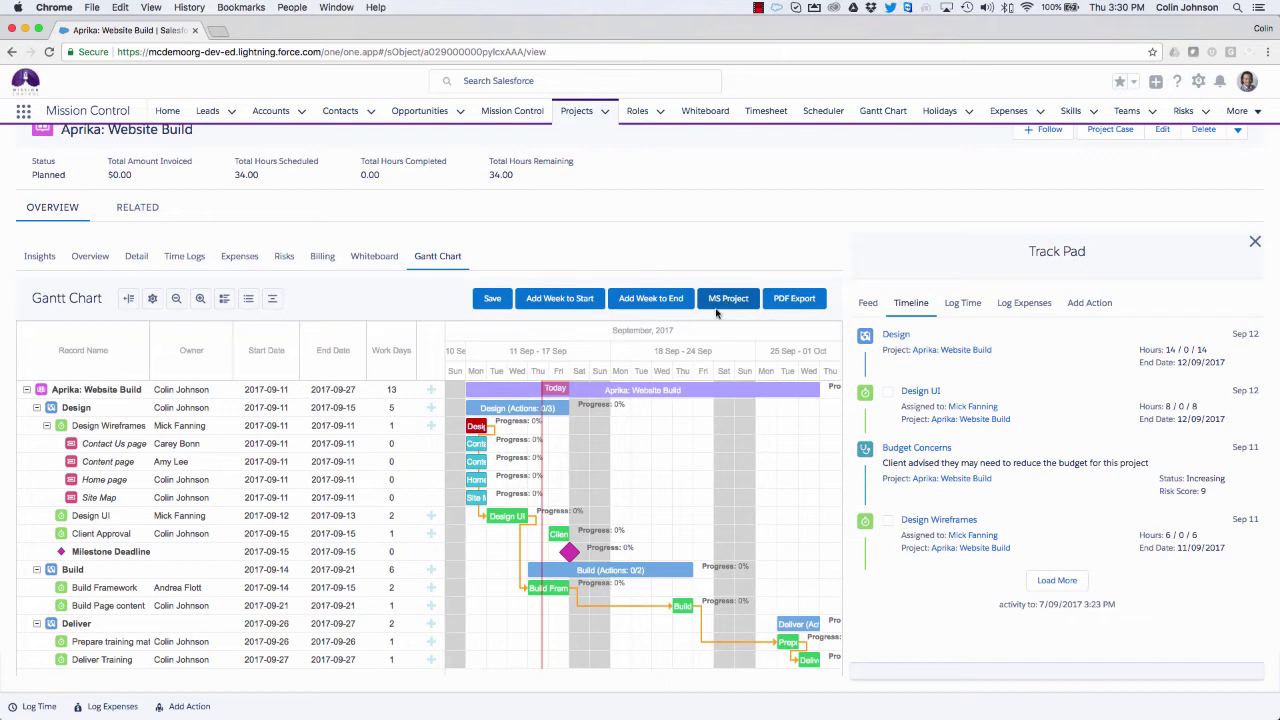
pyautogui.click(793, 299)
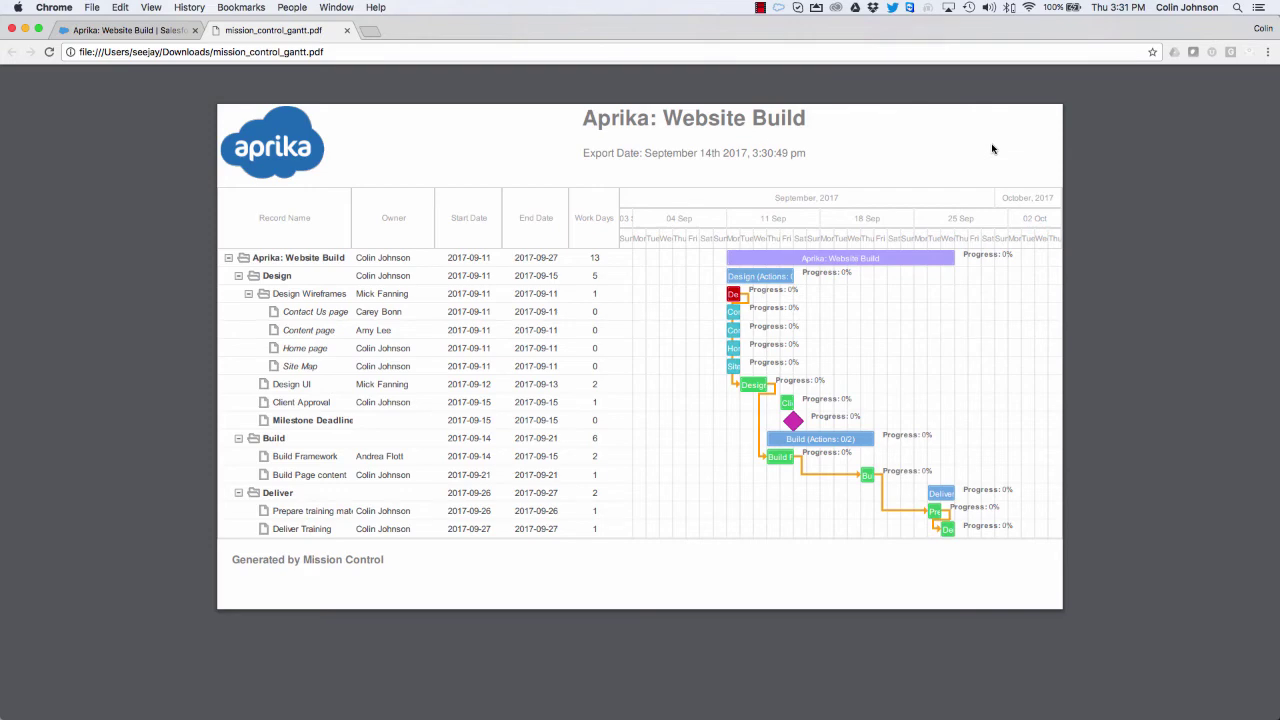
# Step: Close the mission_control_gantt.pdf tab to return to the Aprika: Website Build project
pyautogui.click(347, 31)
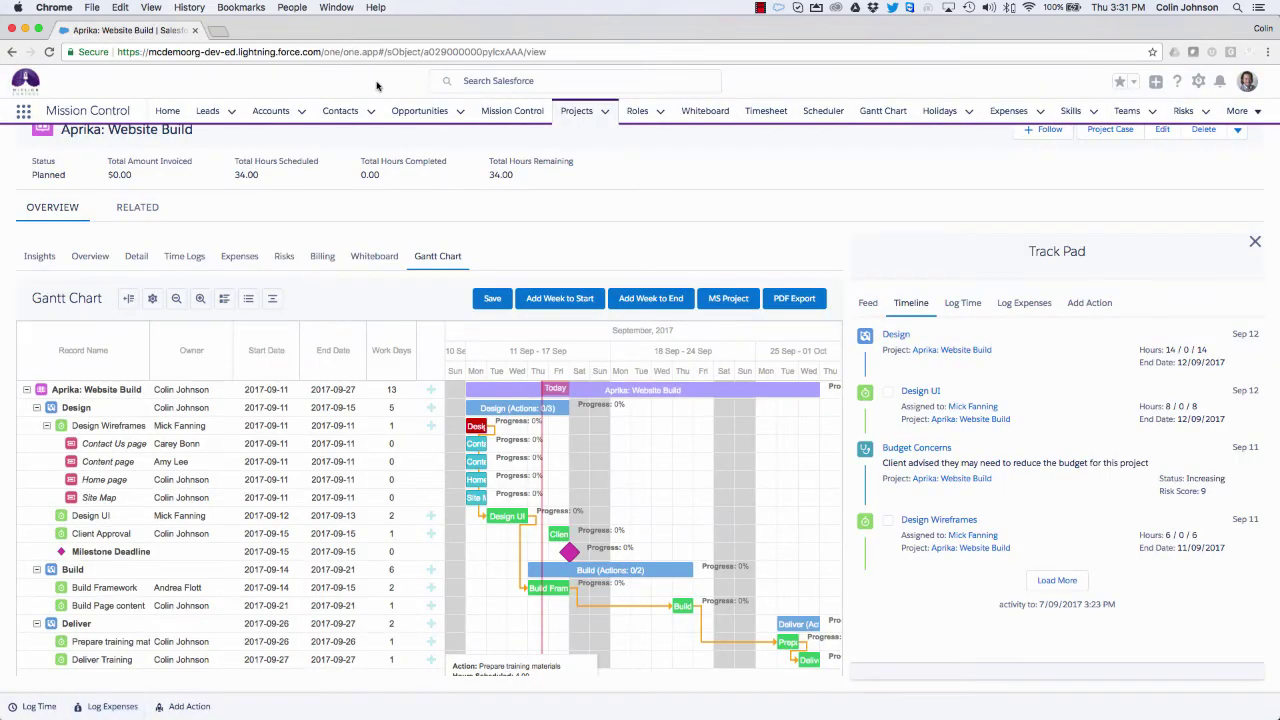
# Step: Open the standalone Gantt chart from the Management Pad, showing the Anugo and Aprika website builds
pyautogui.click(509, 116)
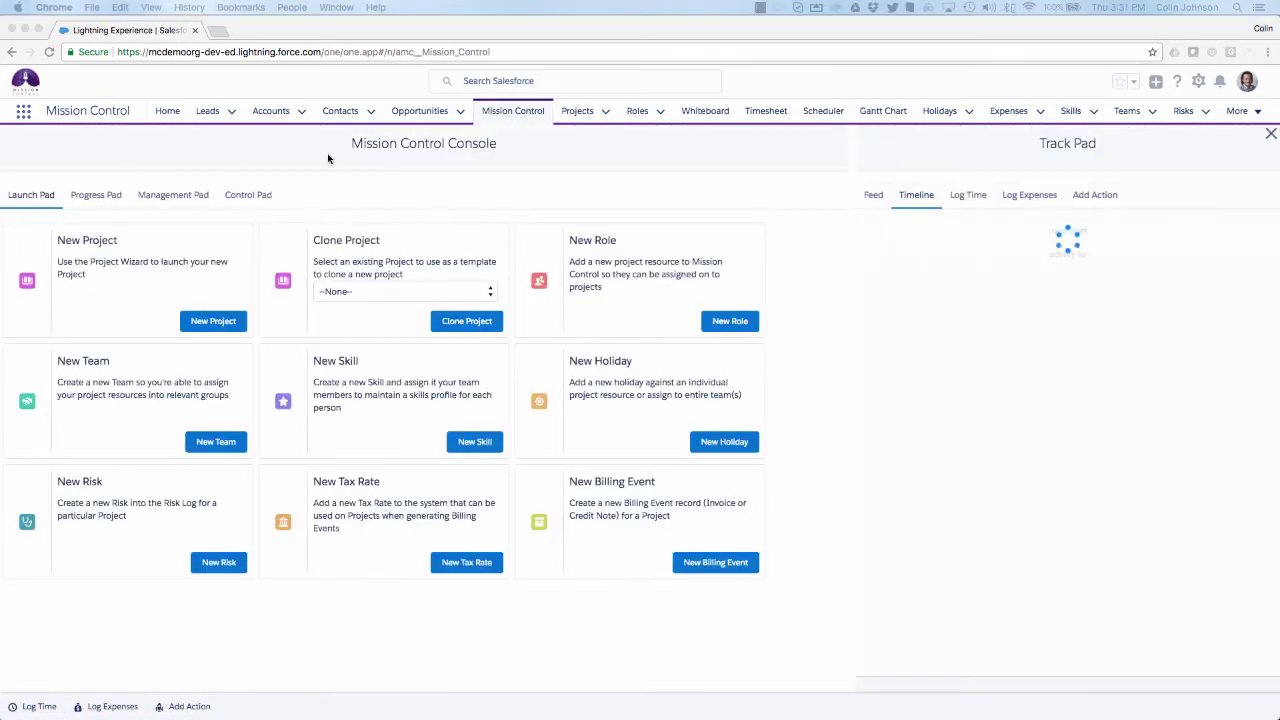
pyautogui.click(172, 195)
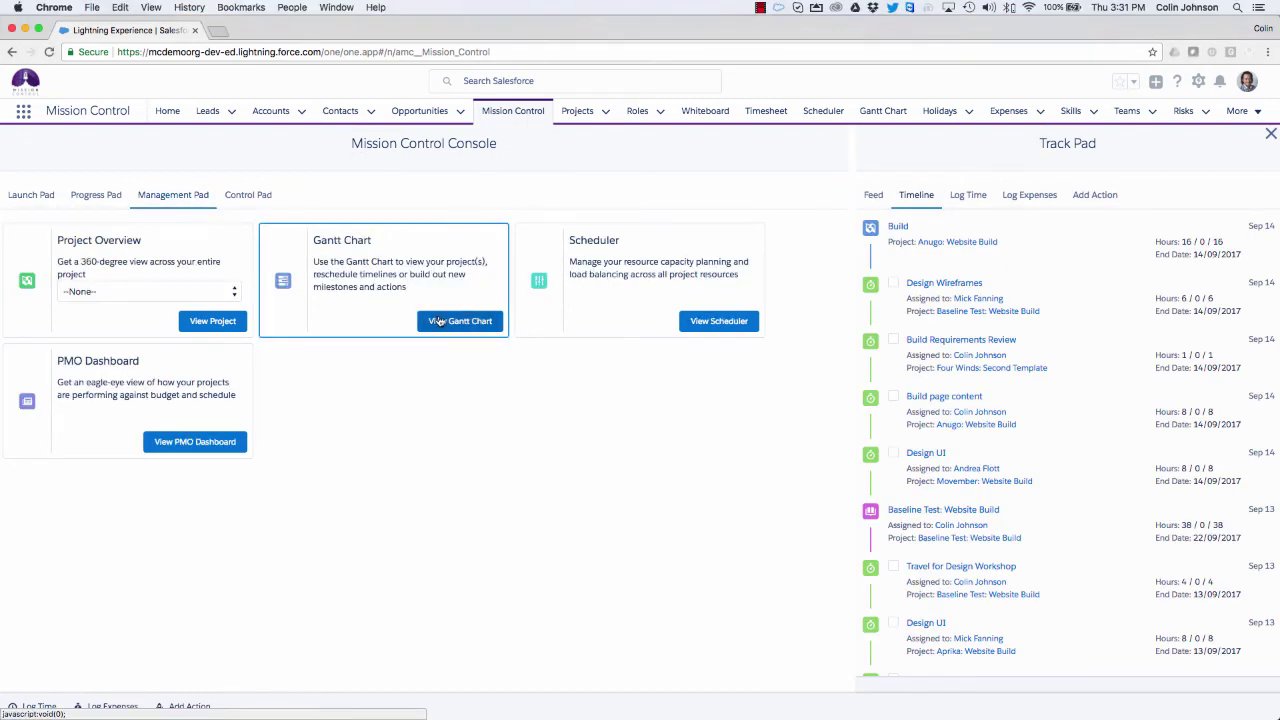
pyautogui.click(437, 321)
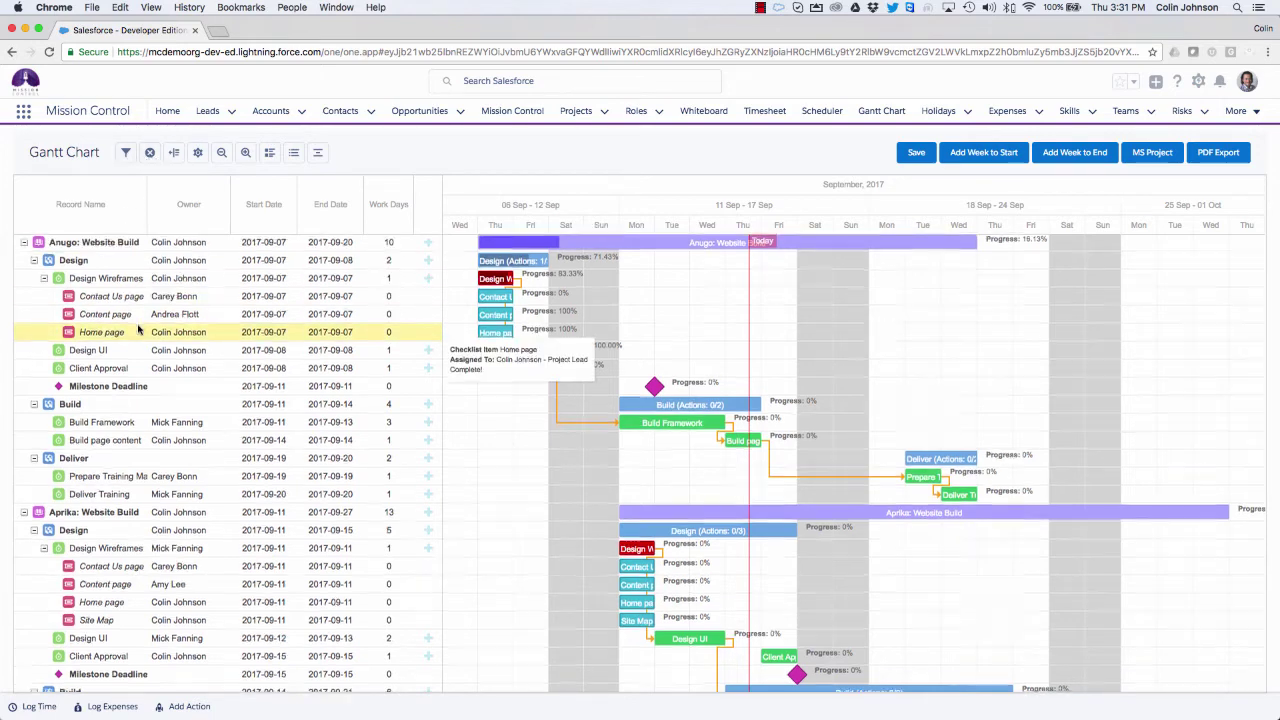
pyautogui.scroll(-2, 138, 327)
pyautogui.scroll(2, 120, 300)
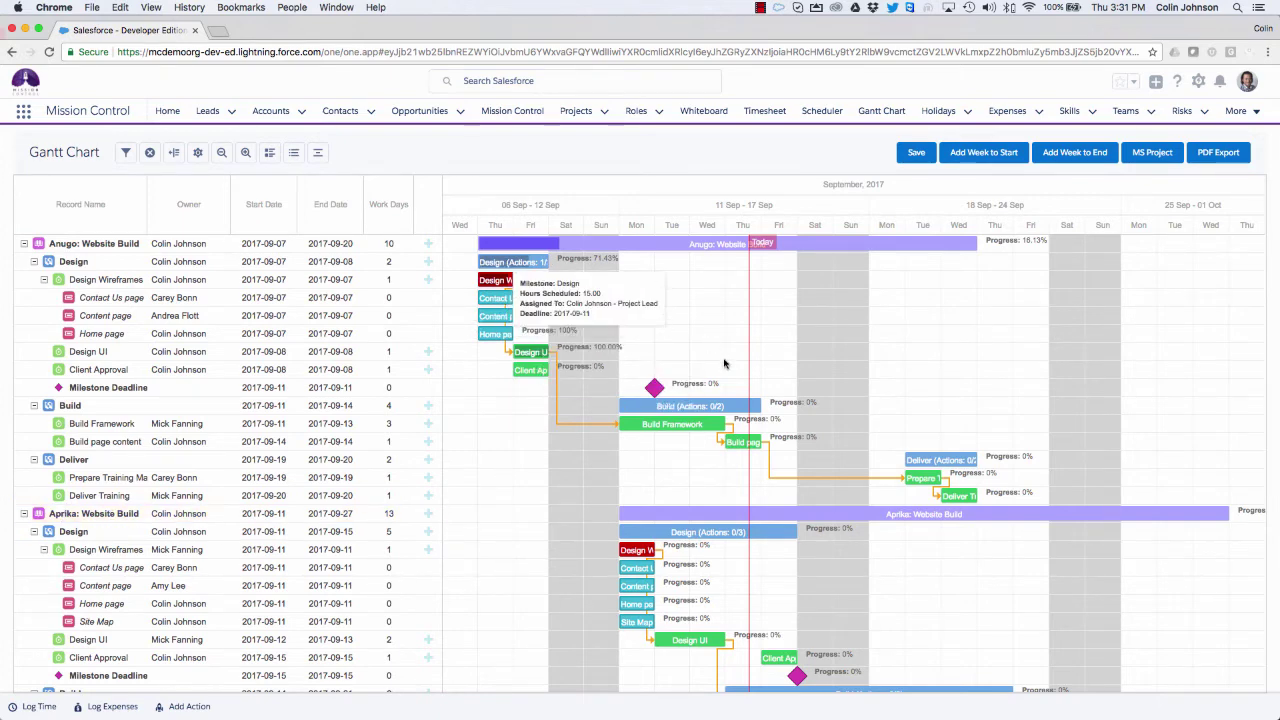
pyautogui.scroll(-3, 893, 543)
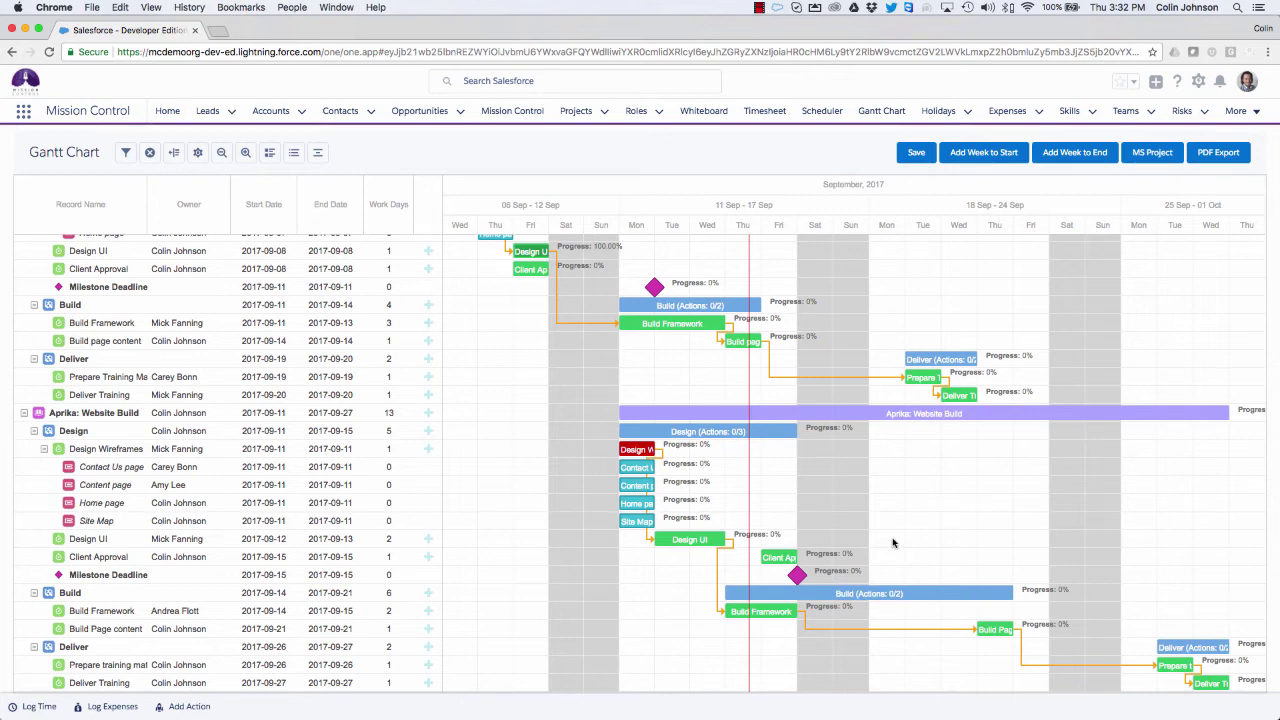
pyautogui.scroll(3, 893, 543)
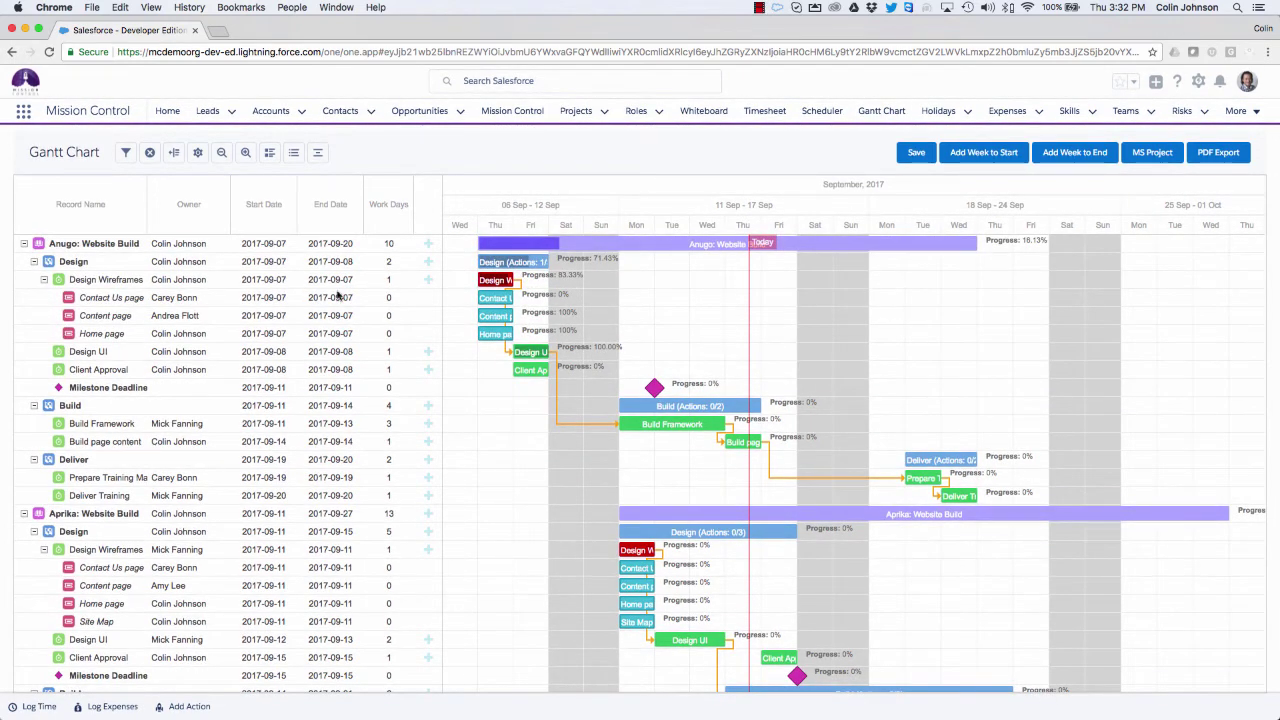
pyautogui.click(319, 156)
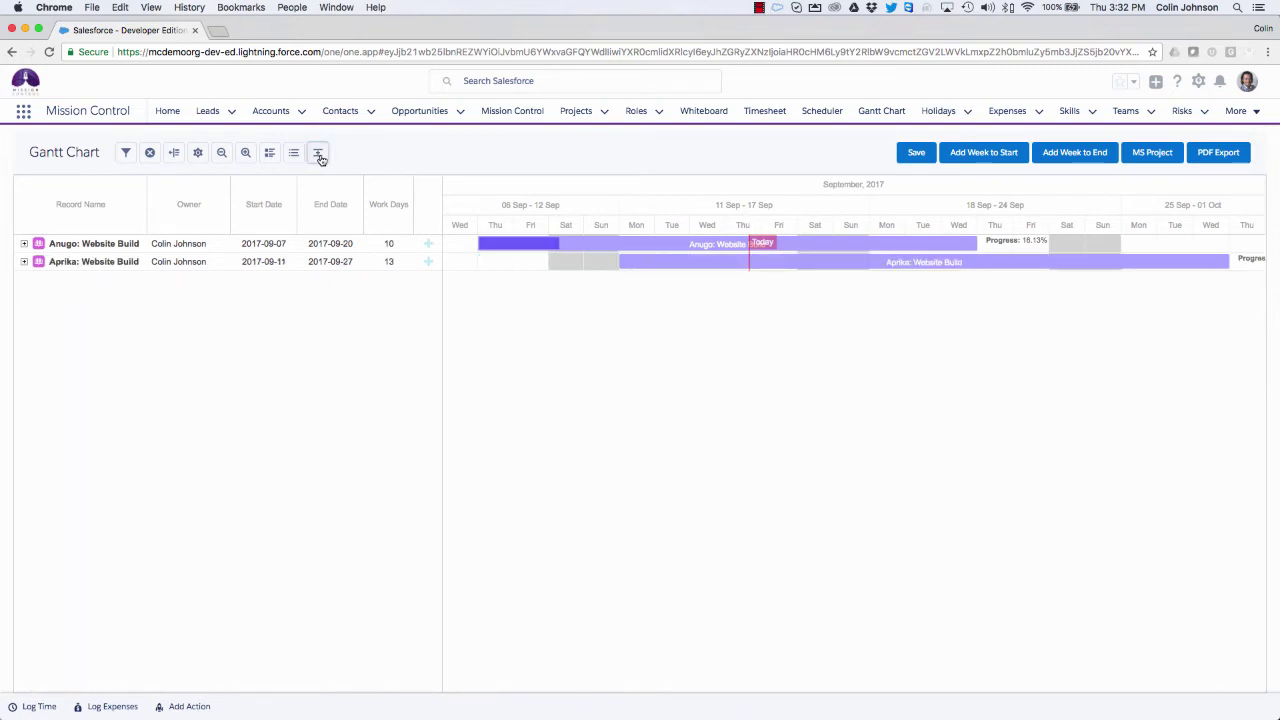
pyautogui.click(319, 156)
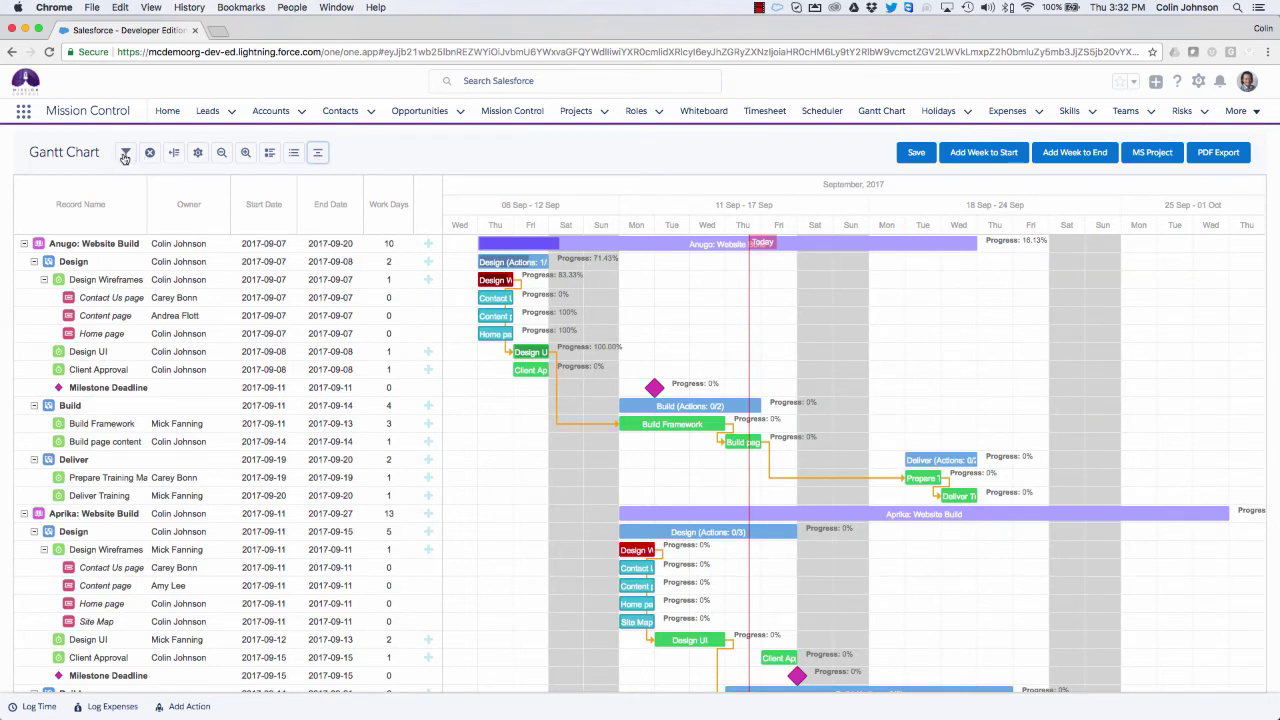
# Step: Check Lanlaus: Website Build and Nitor: Website Build in Project Filters and load them into the chart
pyautogui.click(124, 154)
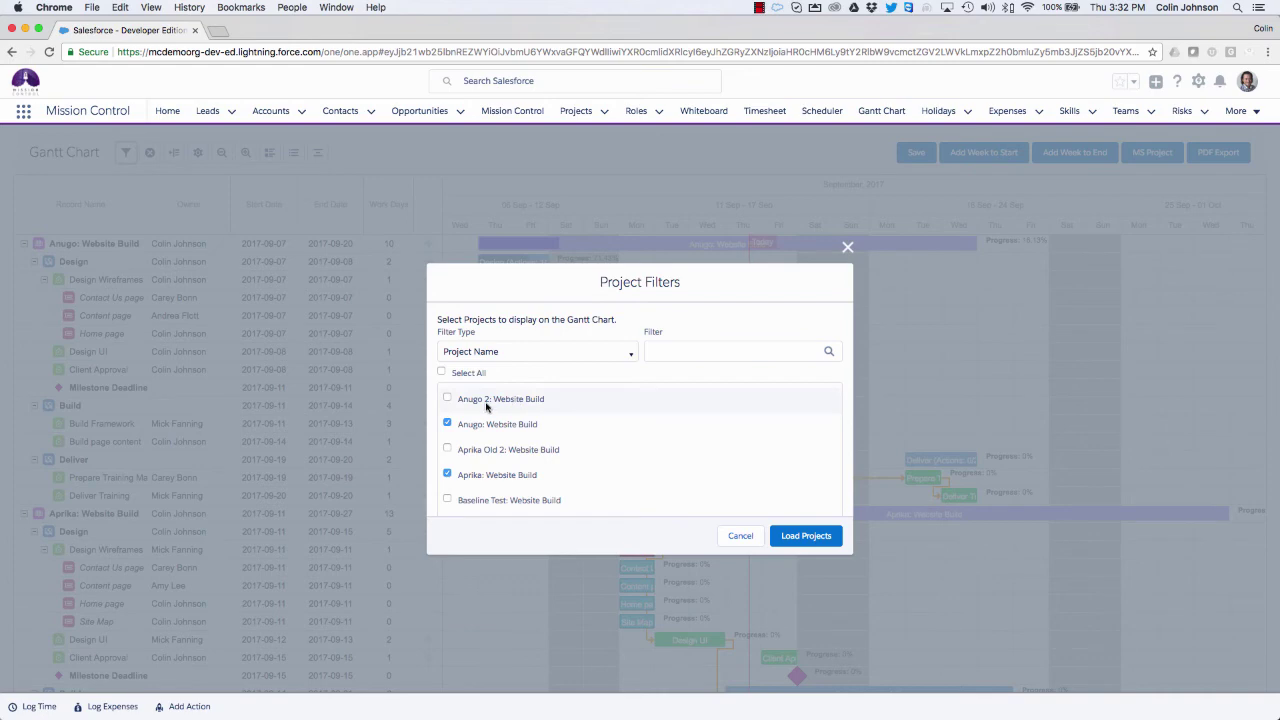
pyautogui.scroll(-3, 487, 406)
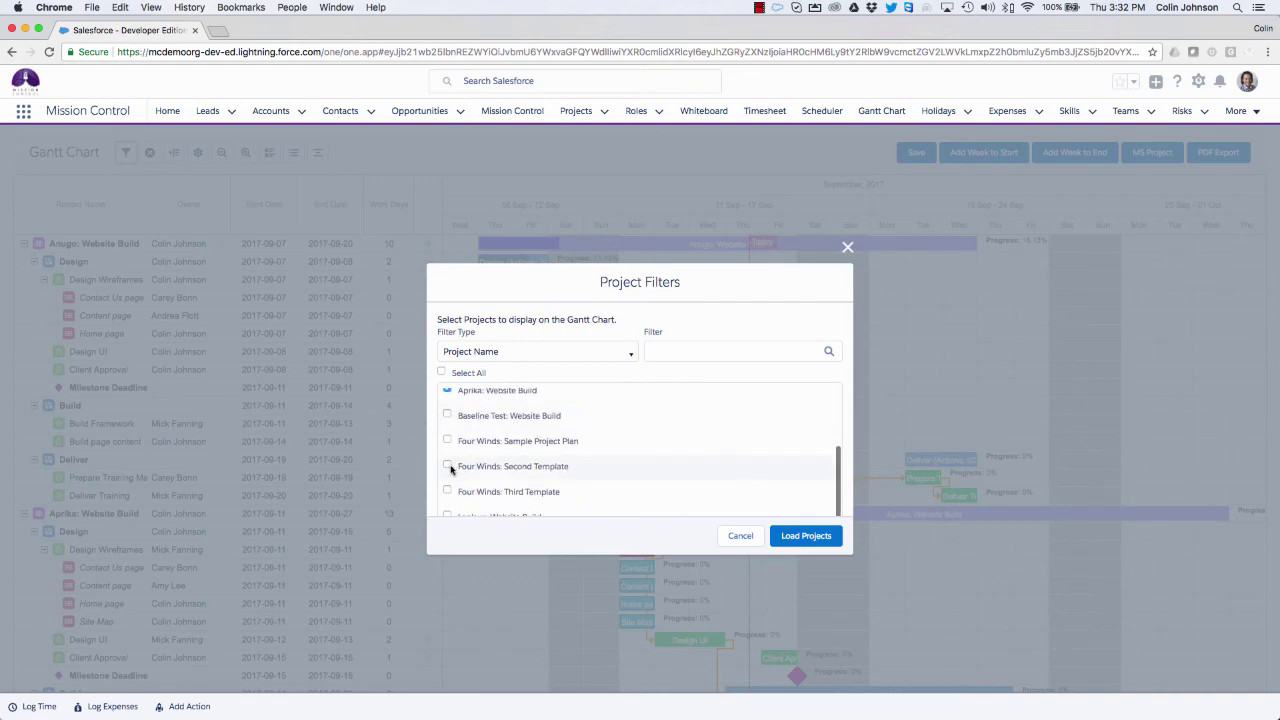
pyautogui.scroll(-3, 445, 480)
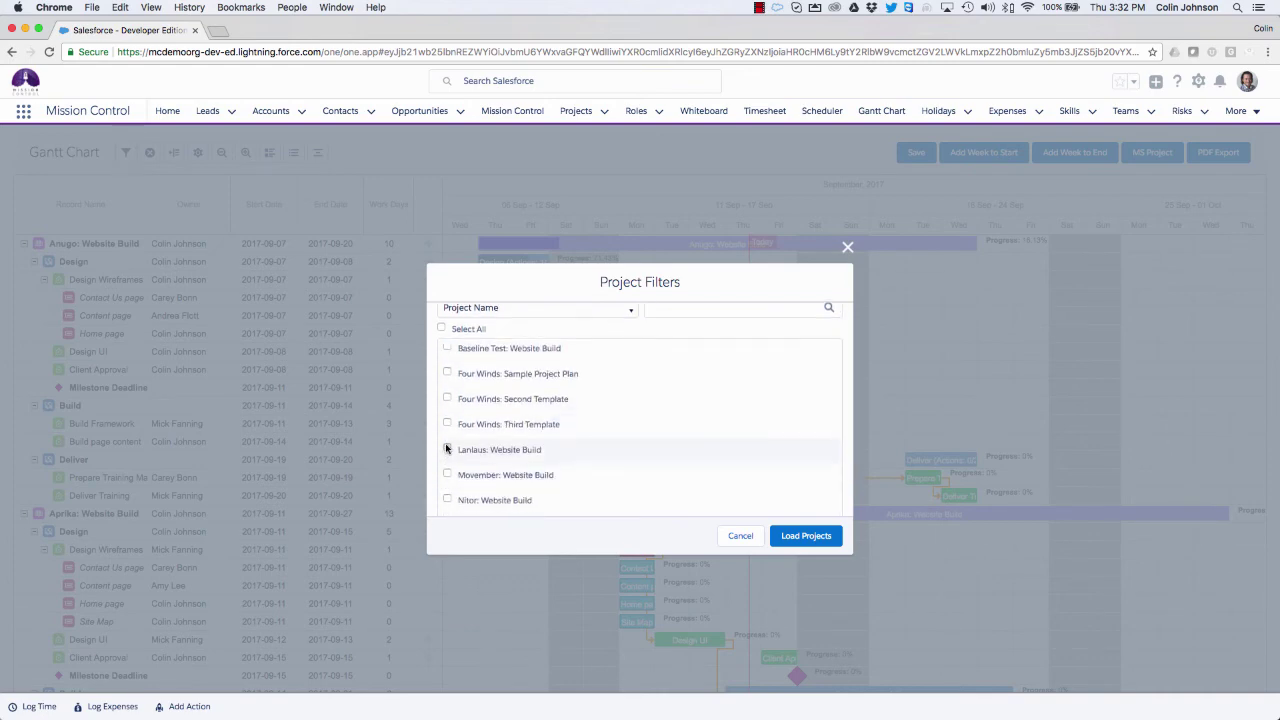
pyautogui.click(447, 449)
pyautogui.click(446, 500)
pyautogui.click(797, 541)
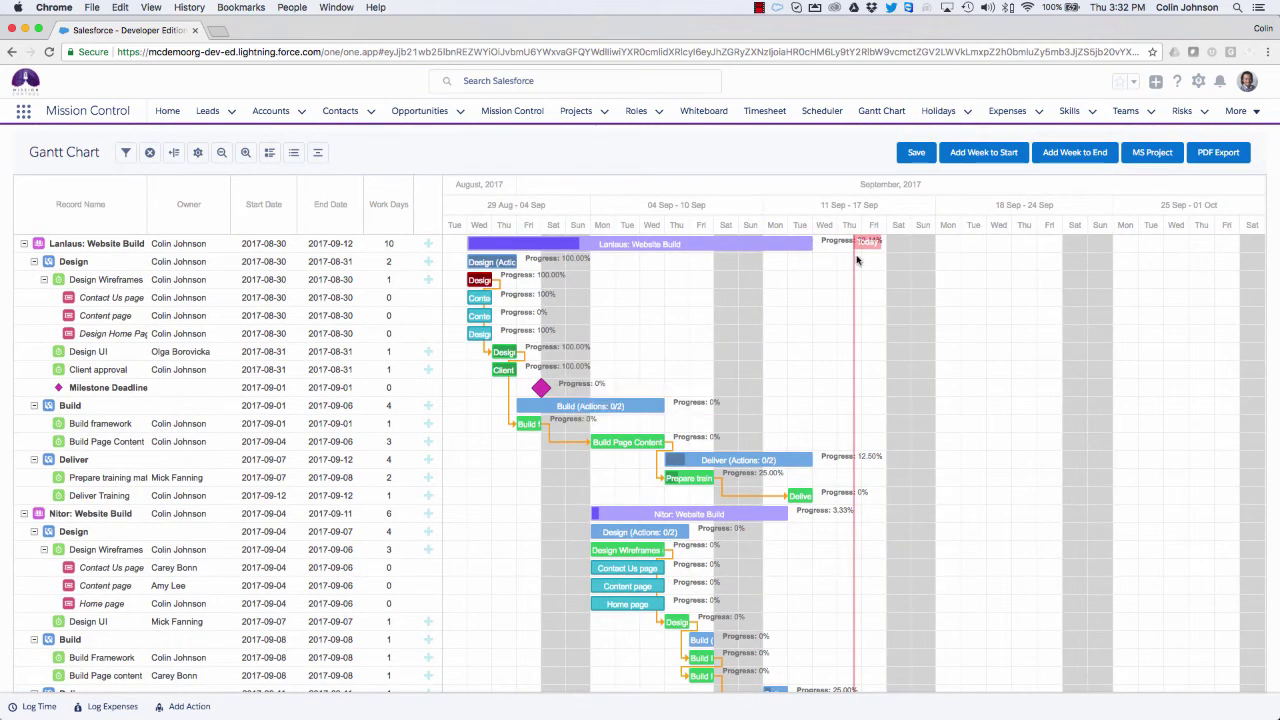
pyautogui.scroll(-3, 743, 315)
pyautogui.scroll(-10, 743, 315)
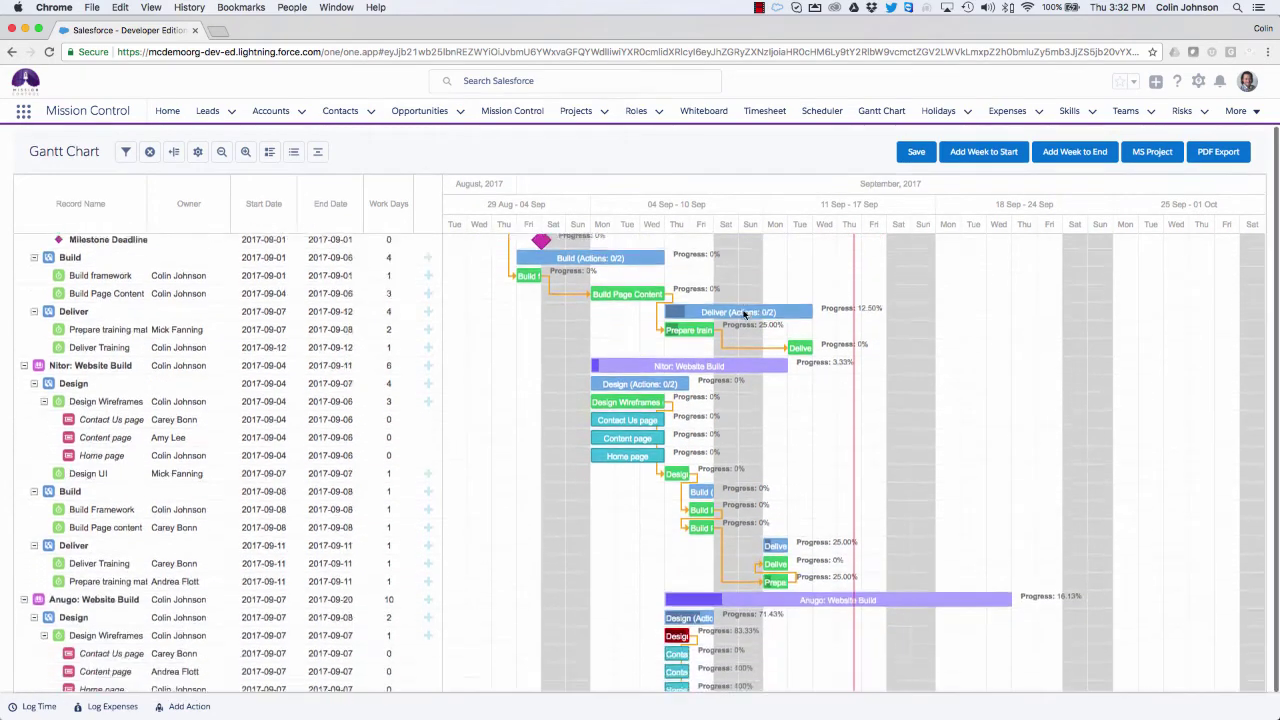
pyautogui.scroll(-20, 929, 360)
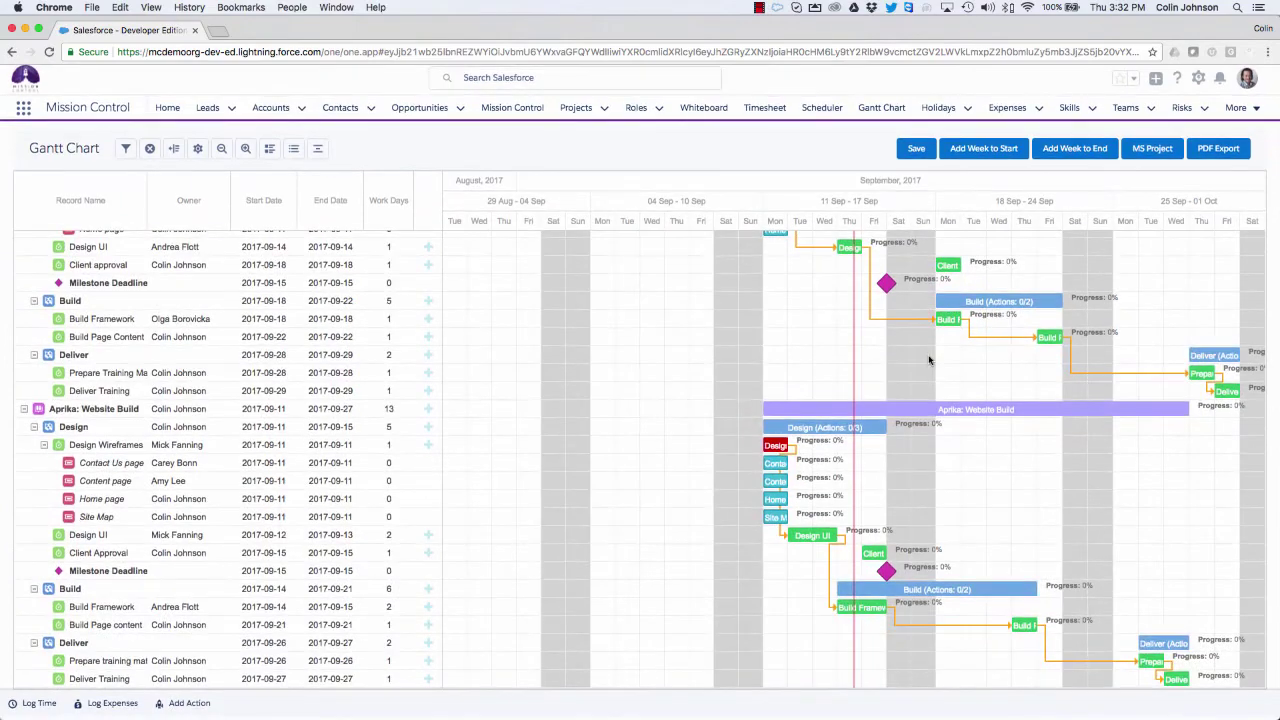
pyautogui.scroll(20, 929, 360)
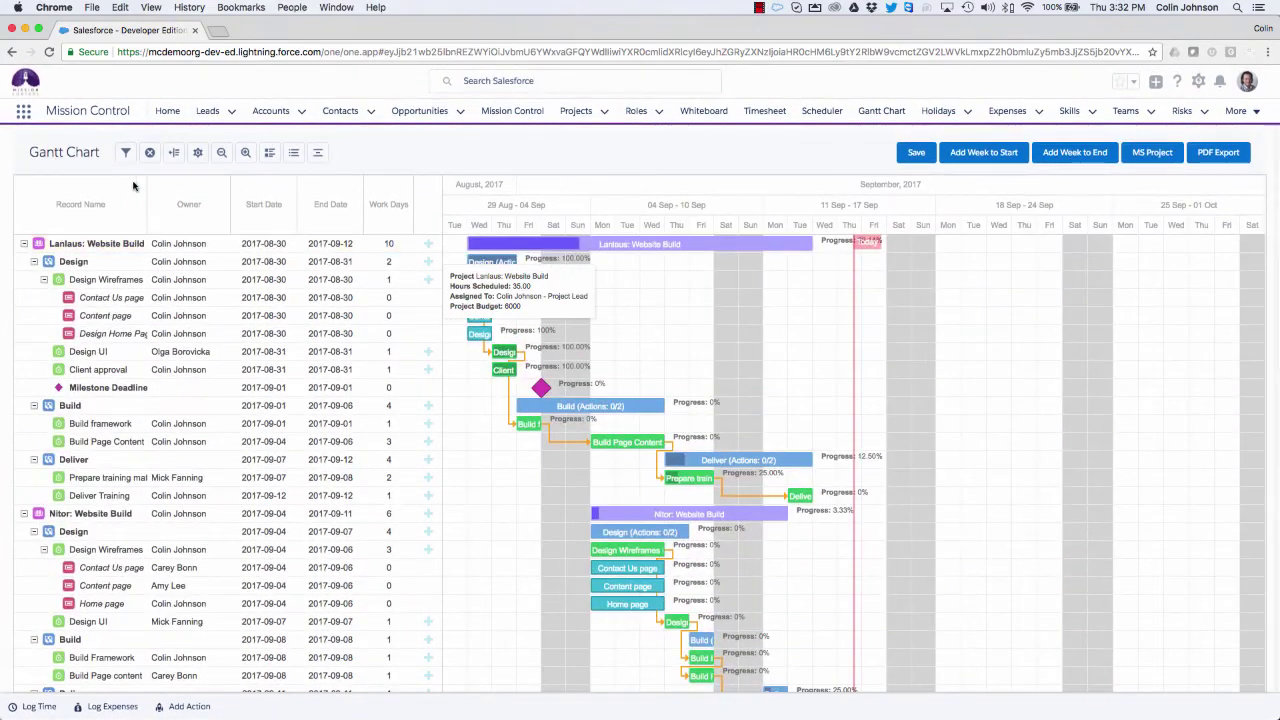
# Step: Switch the project filter type to Account to review projects, then back to Project Name
pyautogui.click(125, 154)
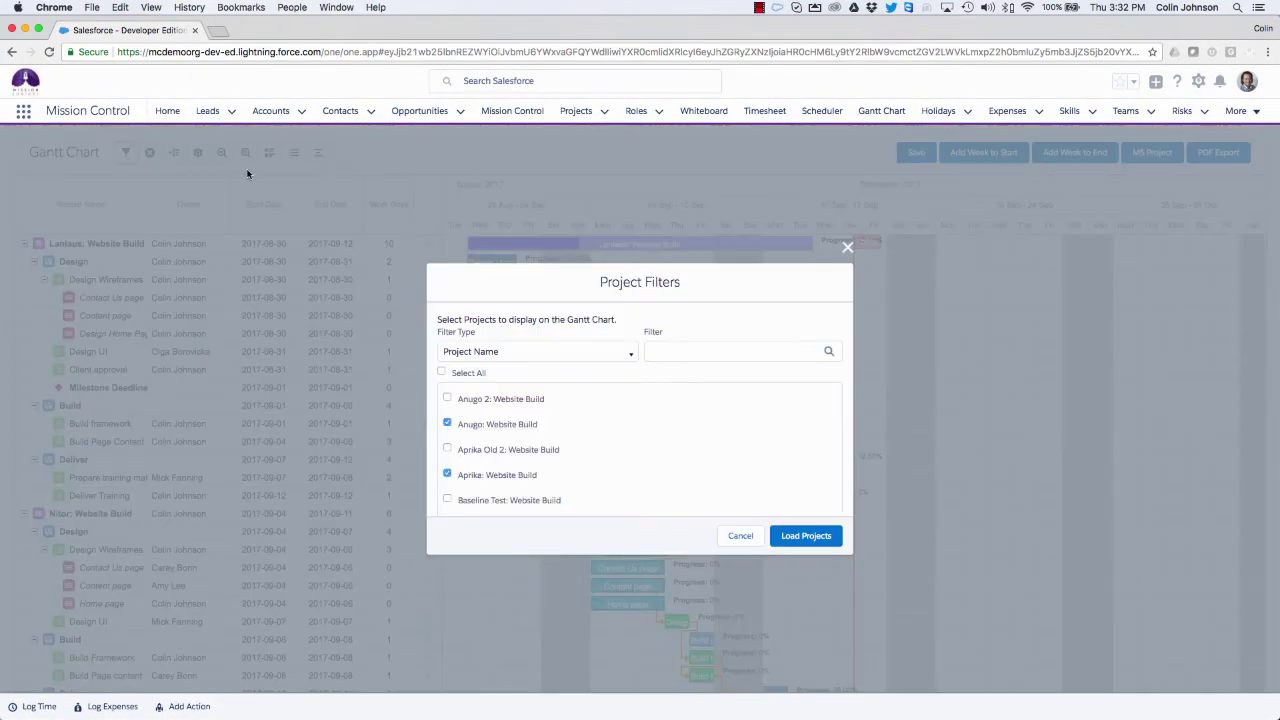
pyautogui.click(506, 352)
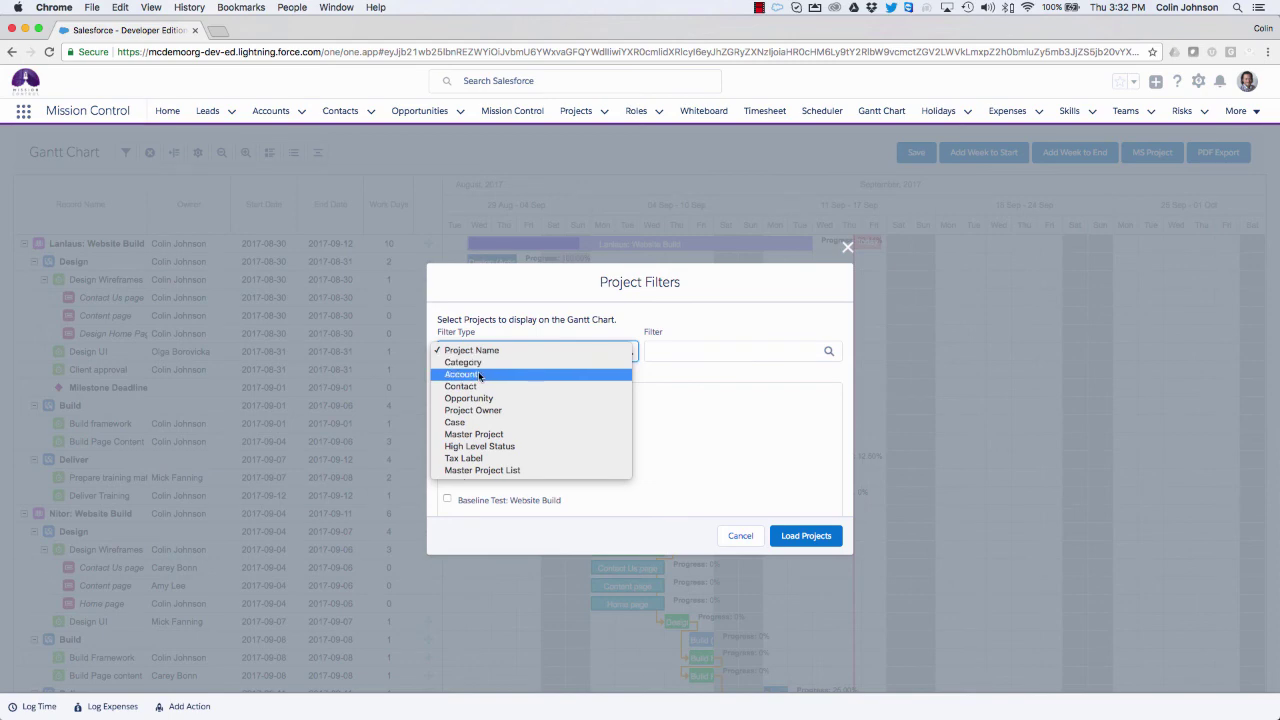
pyautogui.click(480, 375)
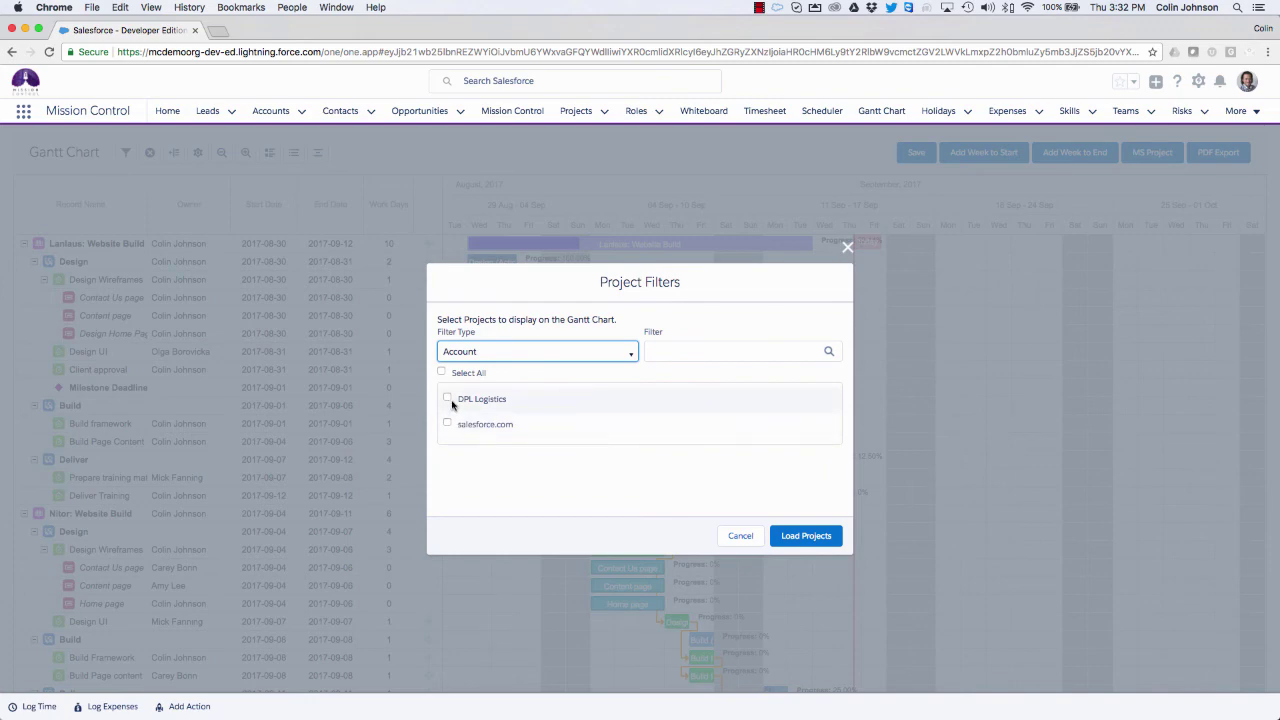
pyautogui.click(521, 354)
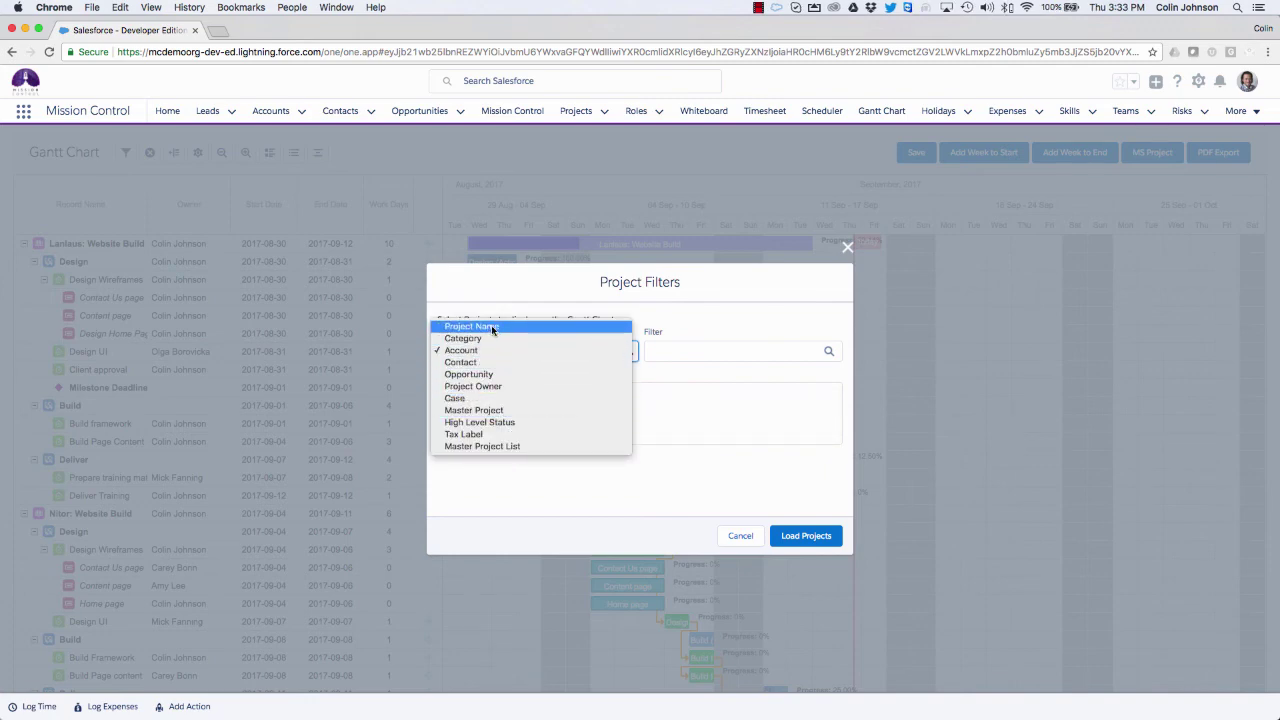
pyautogui.click(493, 327)
# Step: Check Movember: Website Build and load it into the Gantt chart
pyautogui.click(447, 420)
pyautogui.scroll(-3, 447, 478)
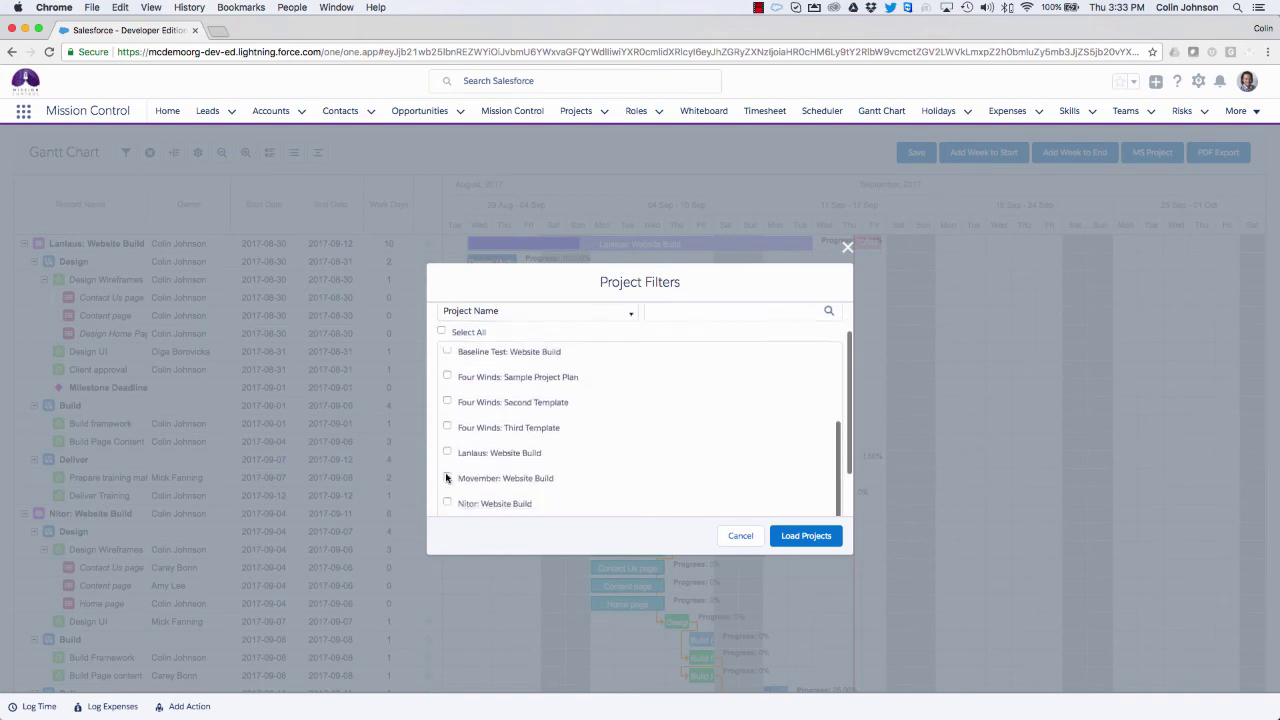
pyautogui.click(447, 478)
pyautogui.click(806, 536)
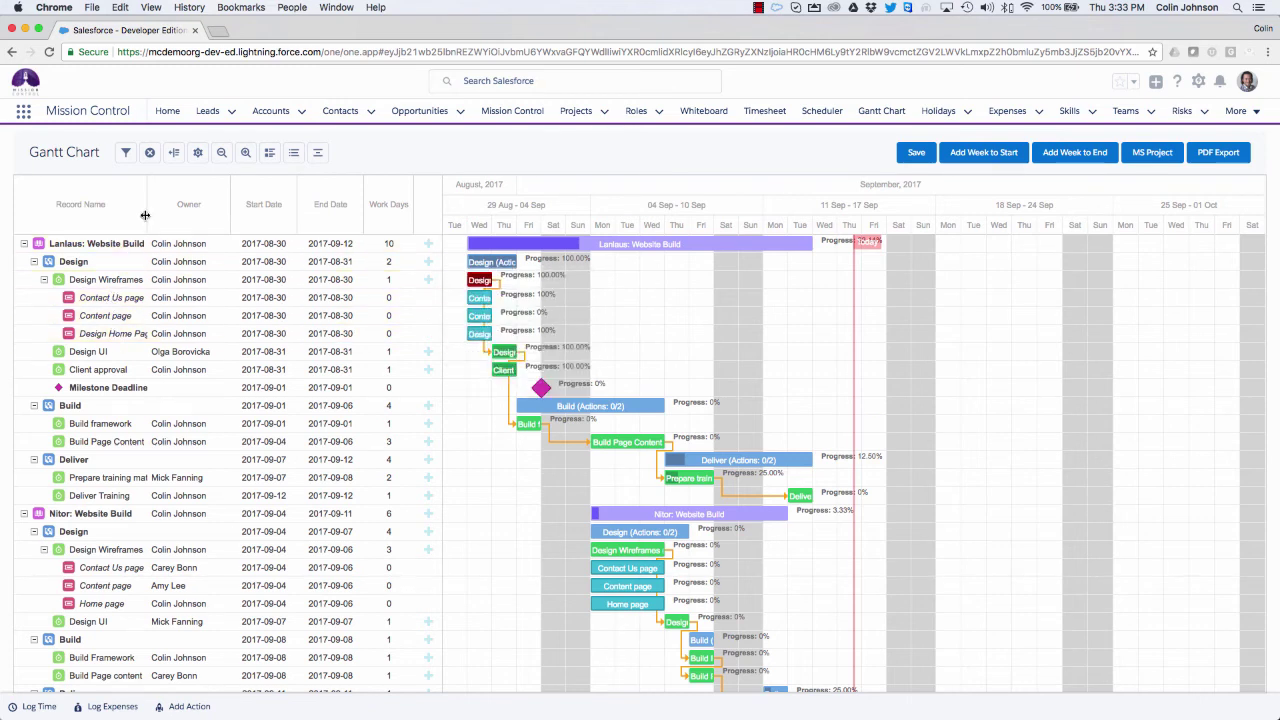
# Step: Drag the Record Name column wider and scroll through the loaded projects' task names
pyautogui.moveTo(145, 215); pyautogui.dragTo(224, 216)
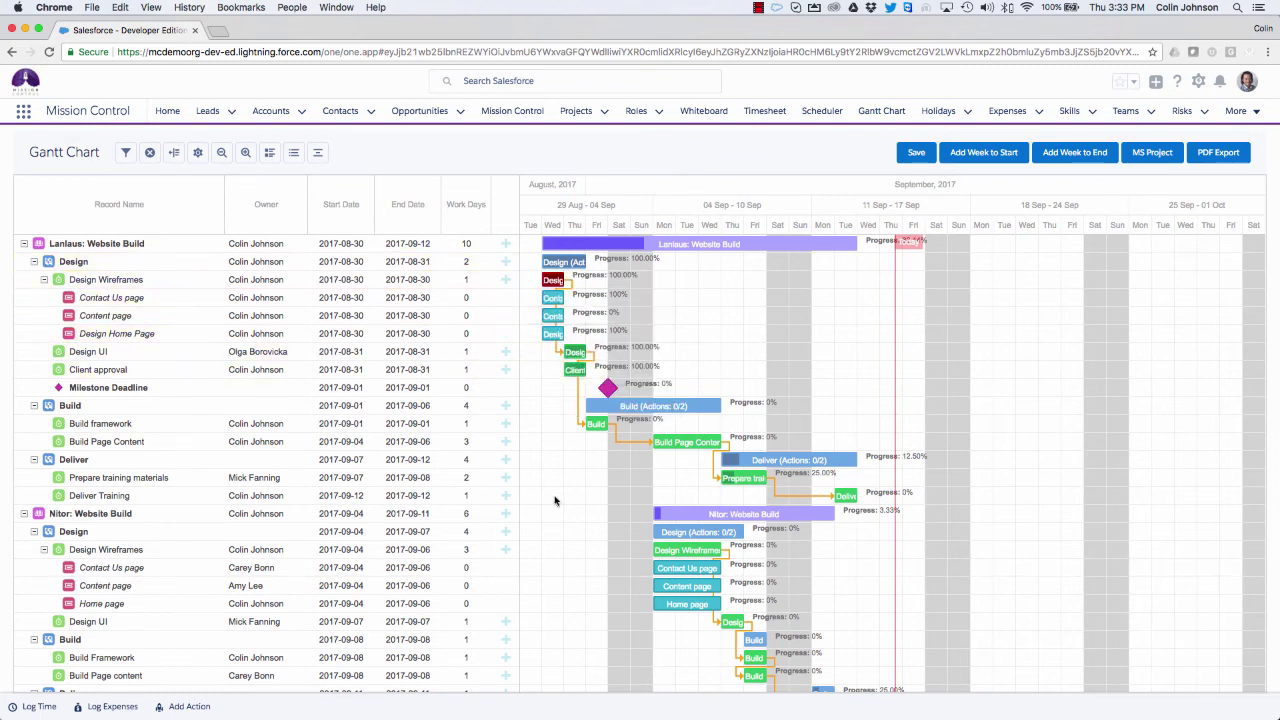
pyautogui.scroll(-10, 605, 514)
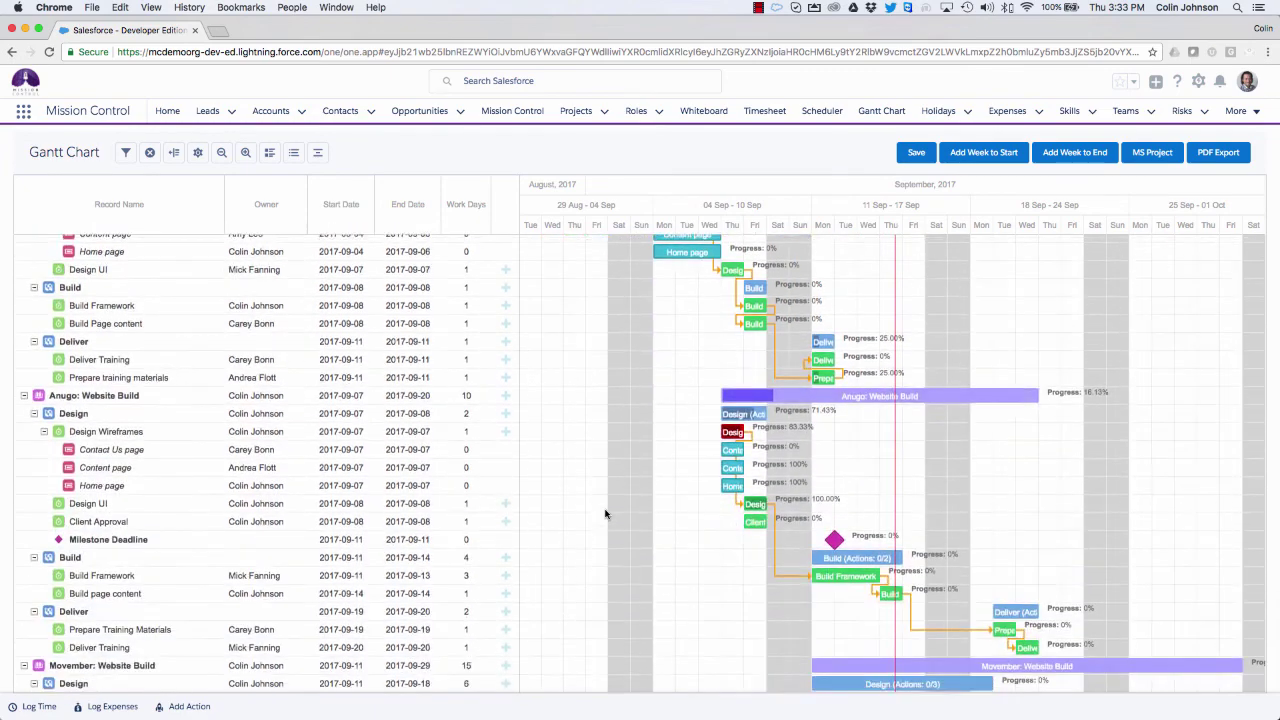
pyautogui.scroll(-3, 945, 533)
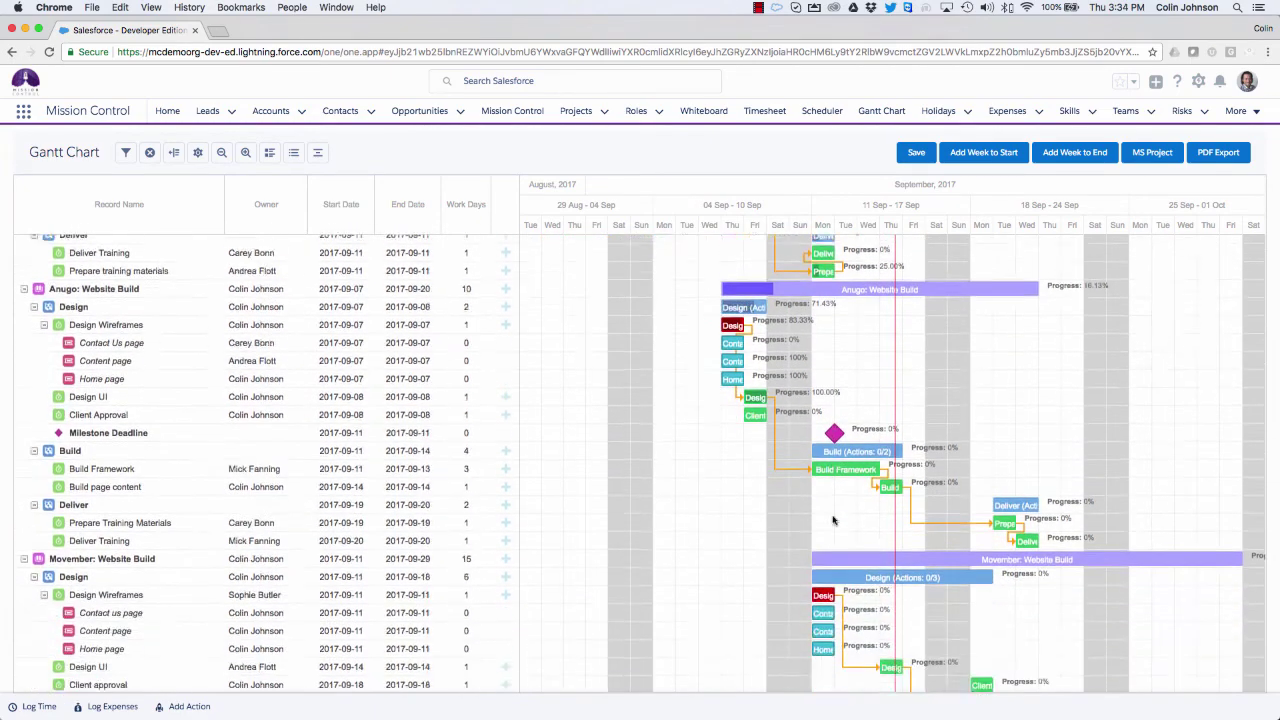
pyautogui.scroll(-8, 946, 534)
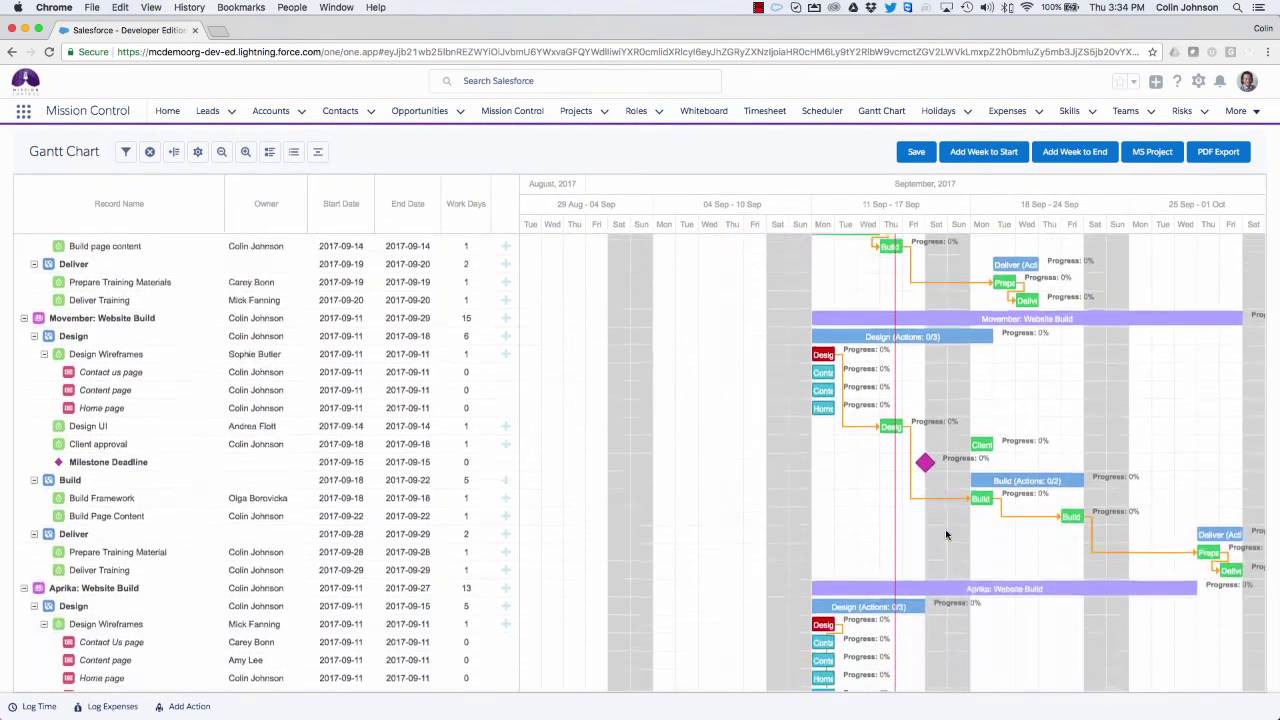
pyautogui.scroll(-2, 946, 532)
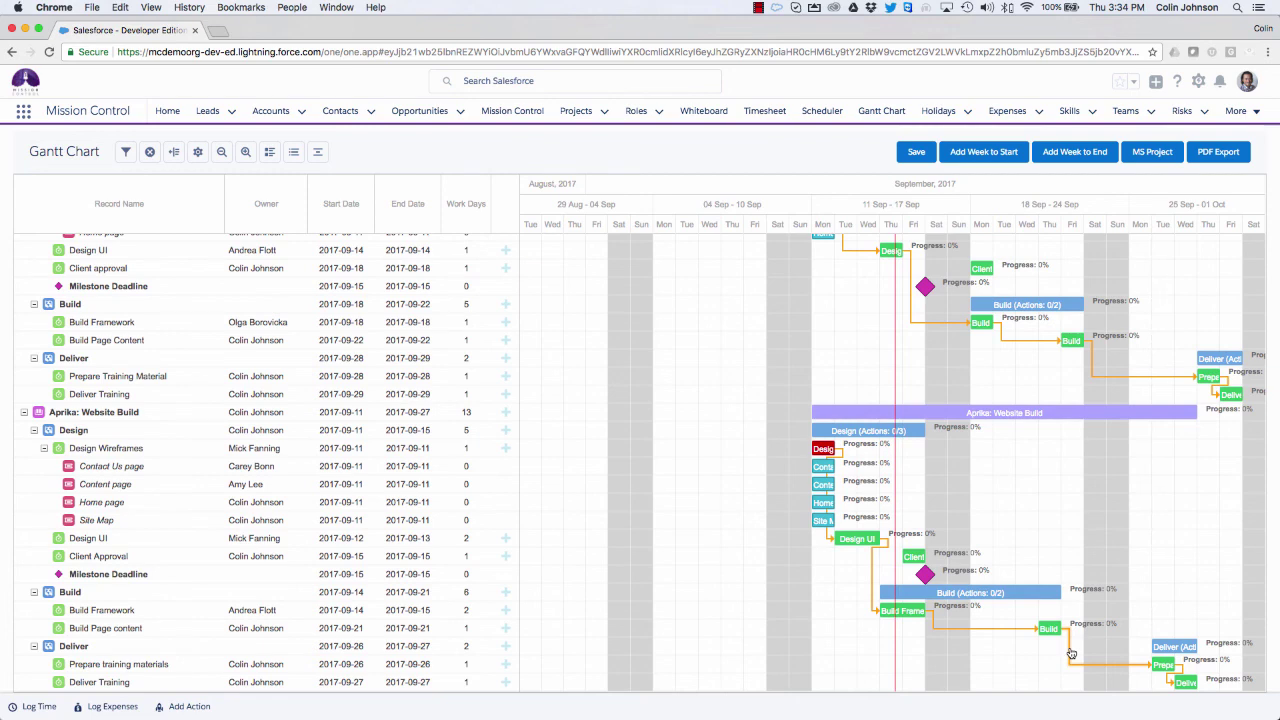
# Step: Delete the Build Page content to Prepare training materials dependency and Aprika's Client Approval action
pyautogui.doubleClick(1071, 653)
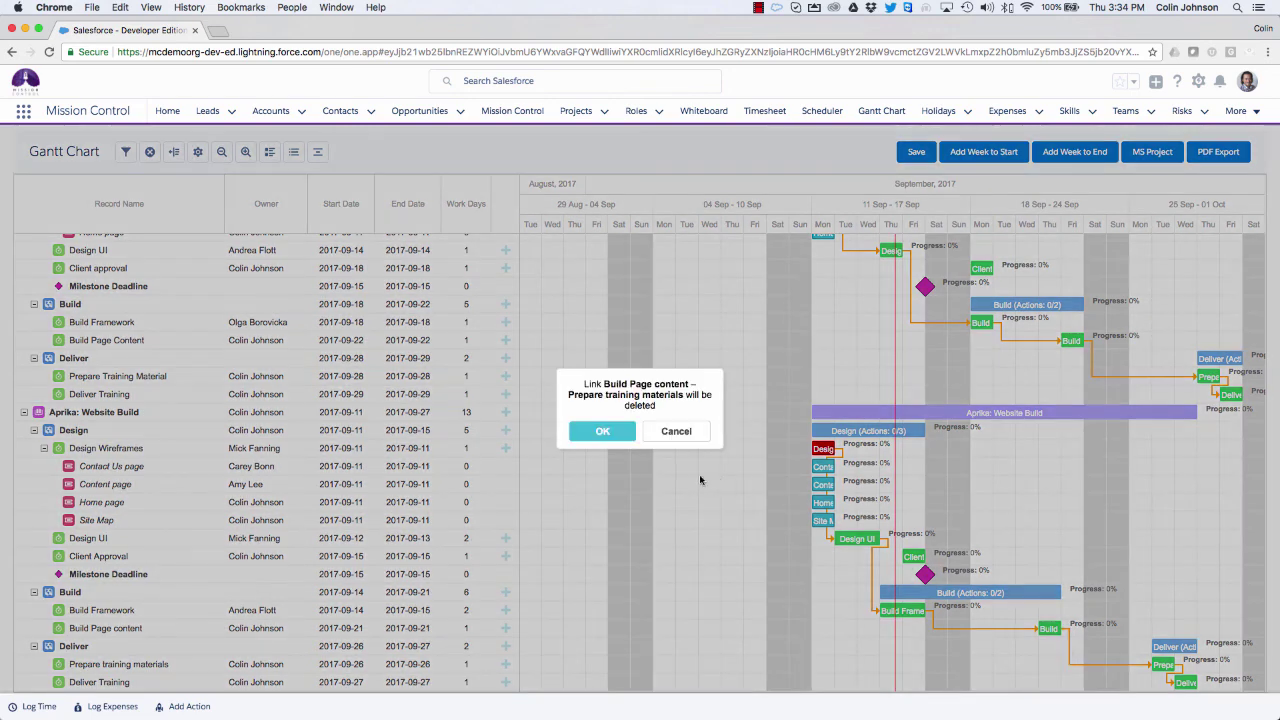
pyautogui.click(602, 431)
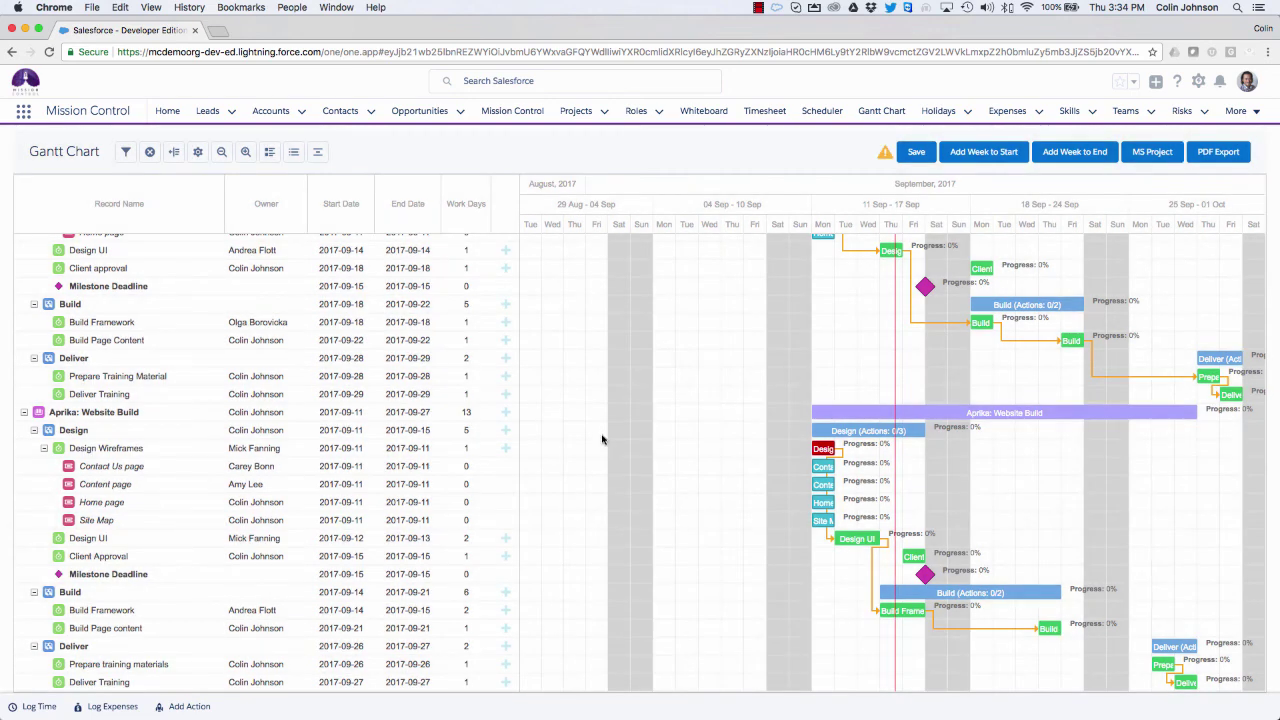
pyautogui.moveTo(912, 557)
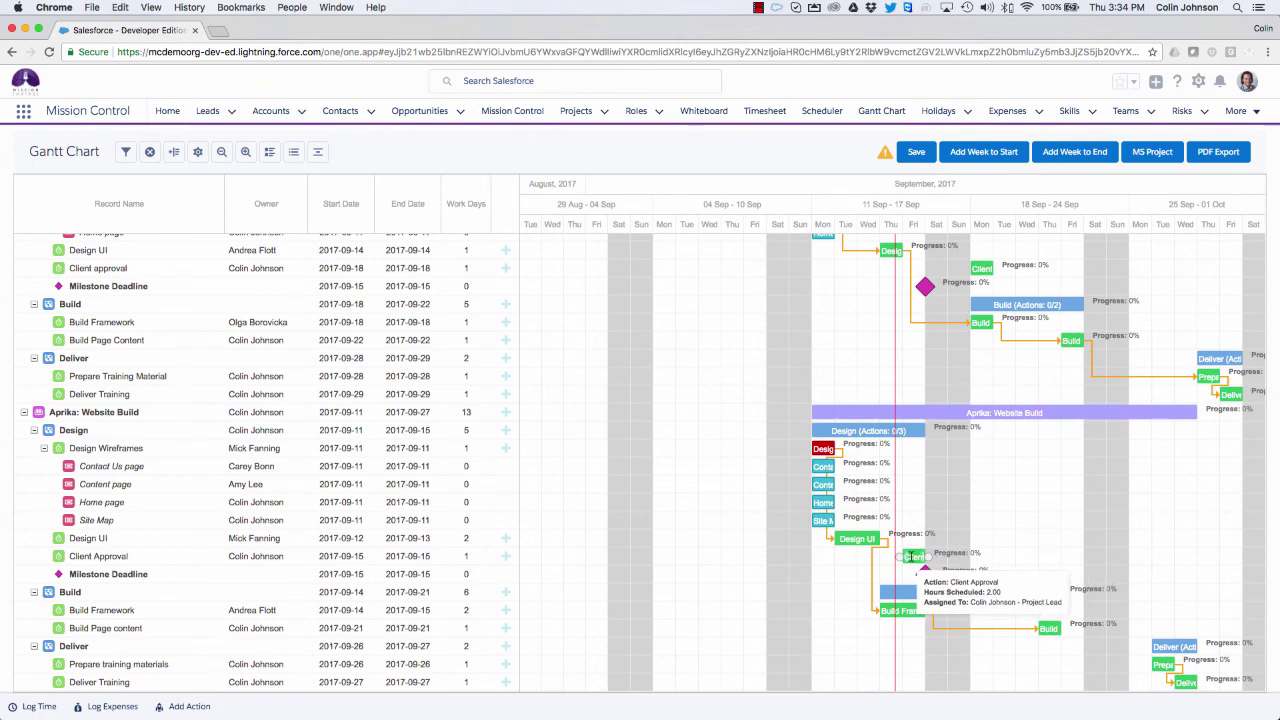
pyautogui.doubleClick(910, 556)
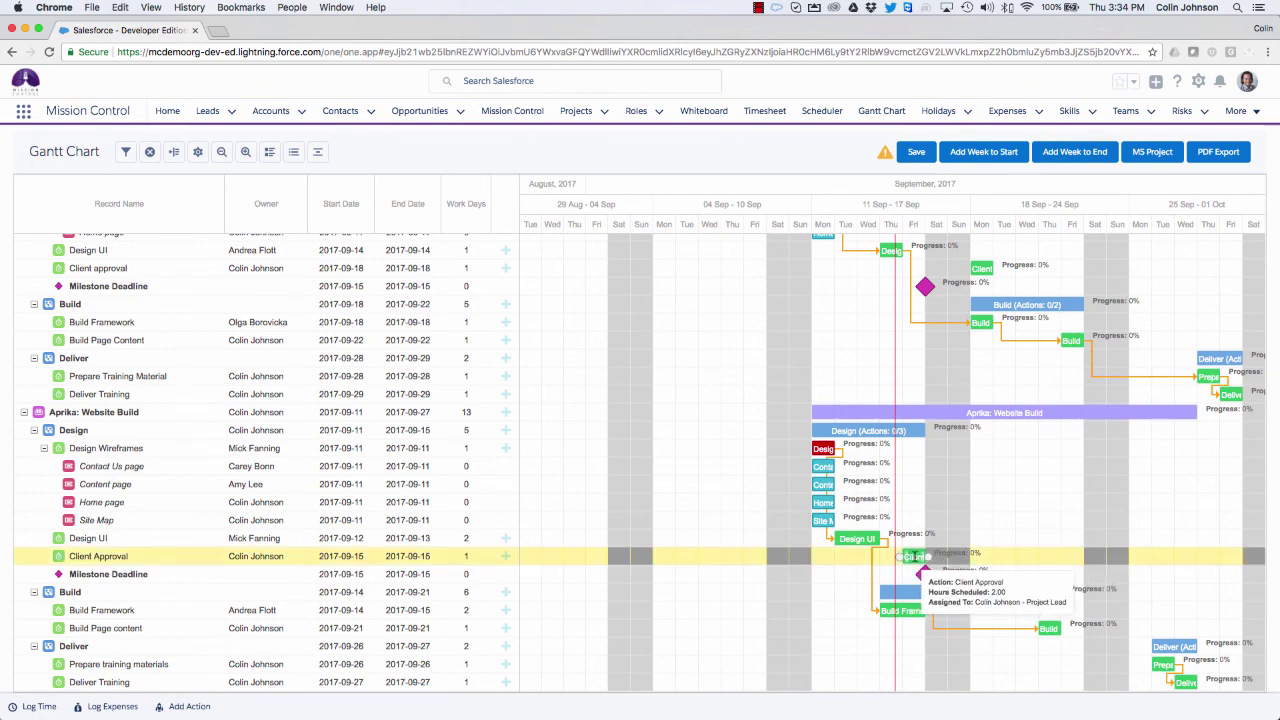
pyautogui.click(820, 615)
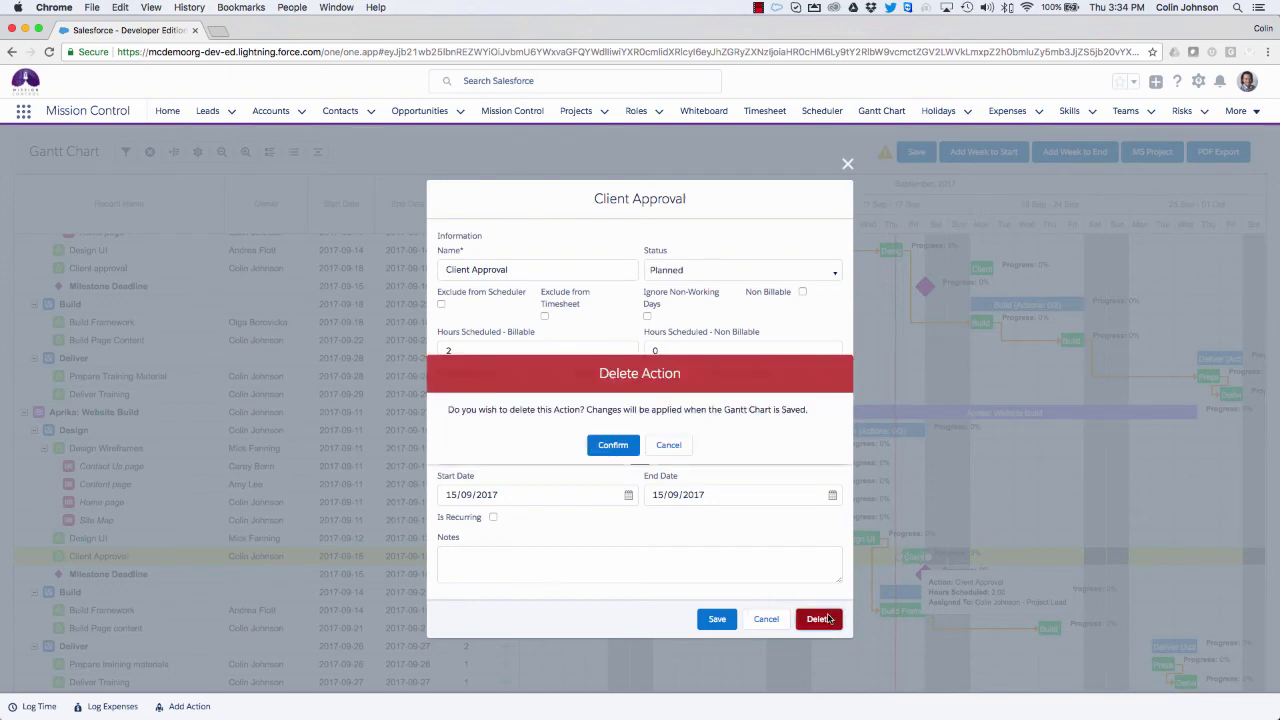
pyautogui.click(611, 446)
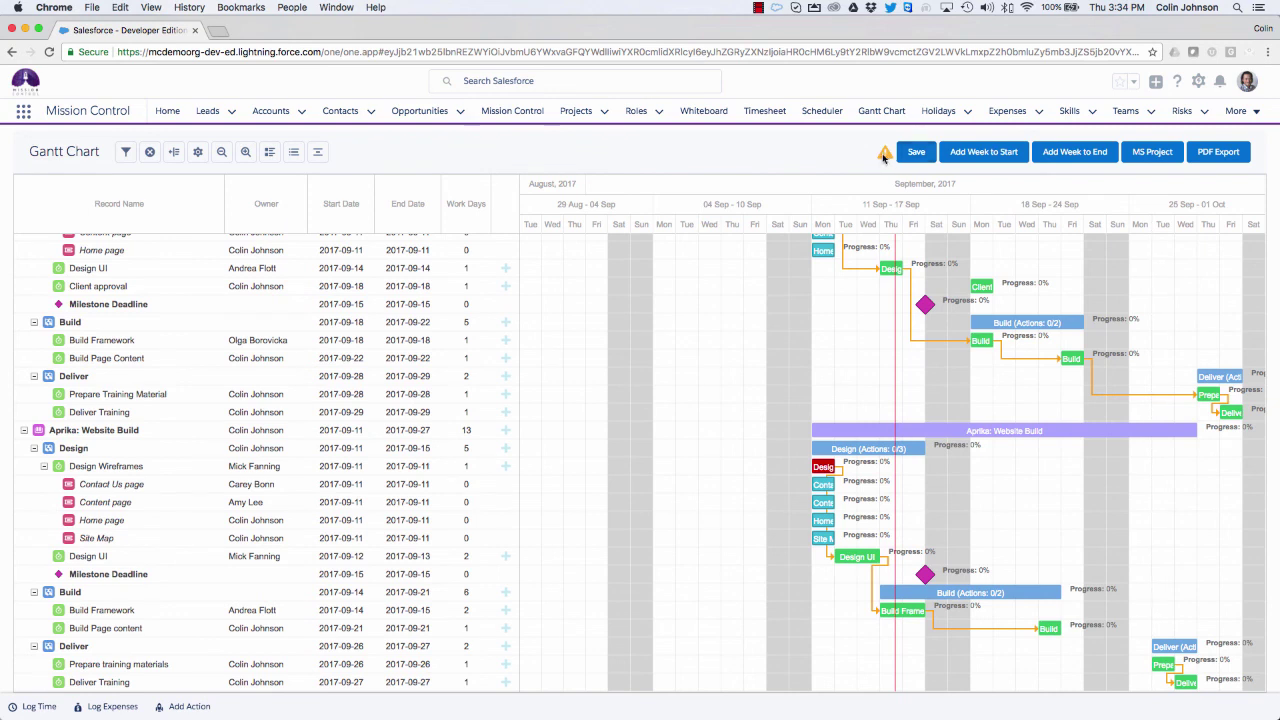
# Step: Save the 3 pending record changes, including the Client Approval deletion
pyautogui.moveTo(884, 159)
pyautogui.click(917, 155)
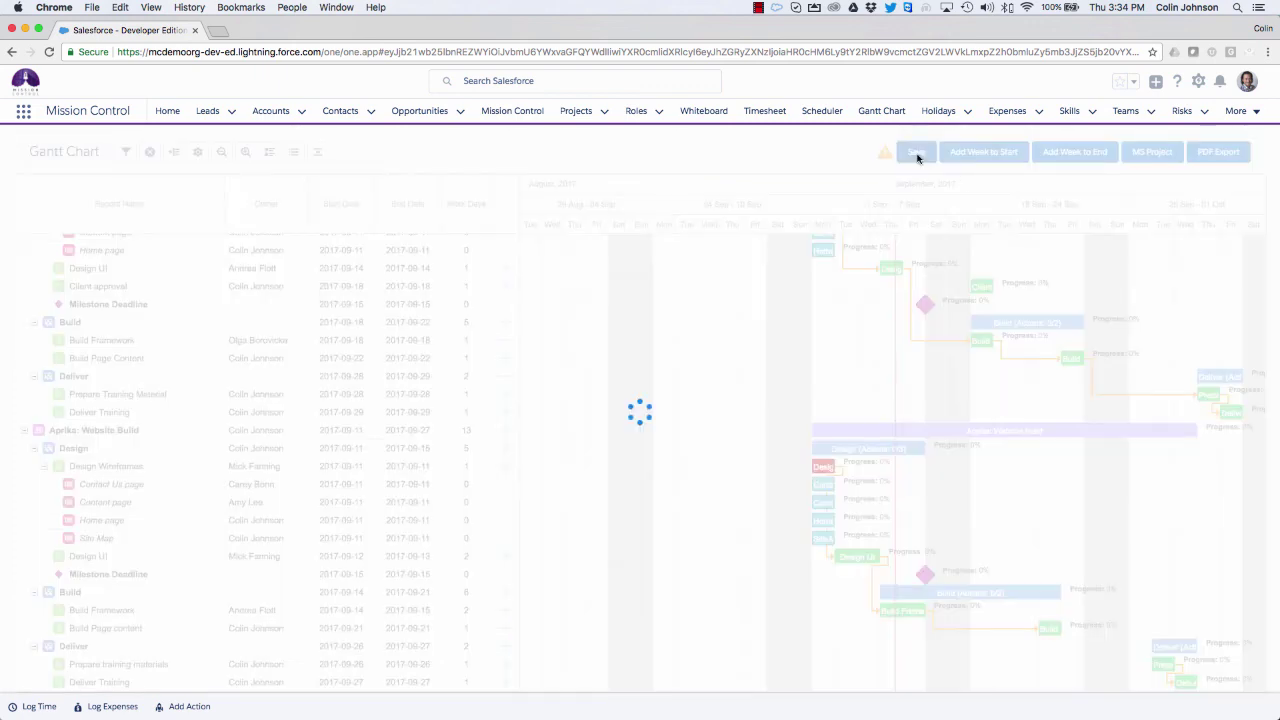